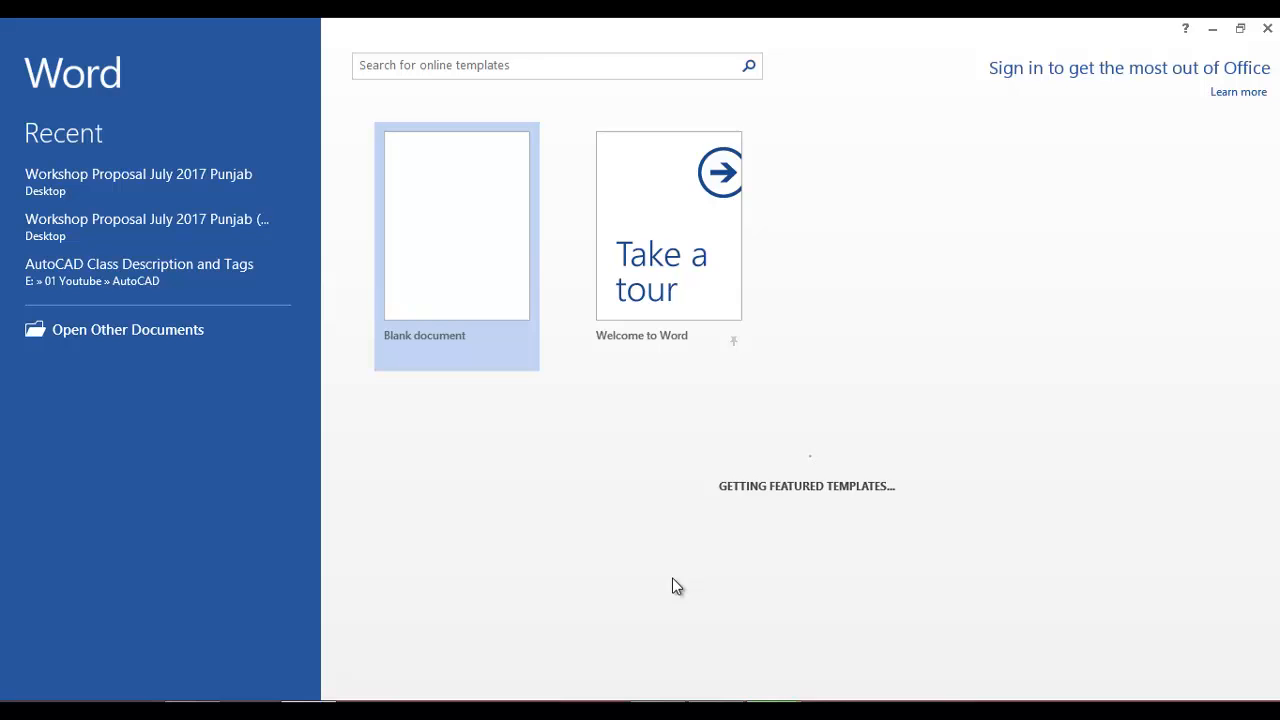
- Create a blank document and enter three lines: "Kadjf dlkfj ladjflasjf lakdsf", "Adlskf jldakjflsdajflkdas" and "Lkdj fldasjfljasdl"
left_click(460, 207)
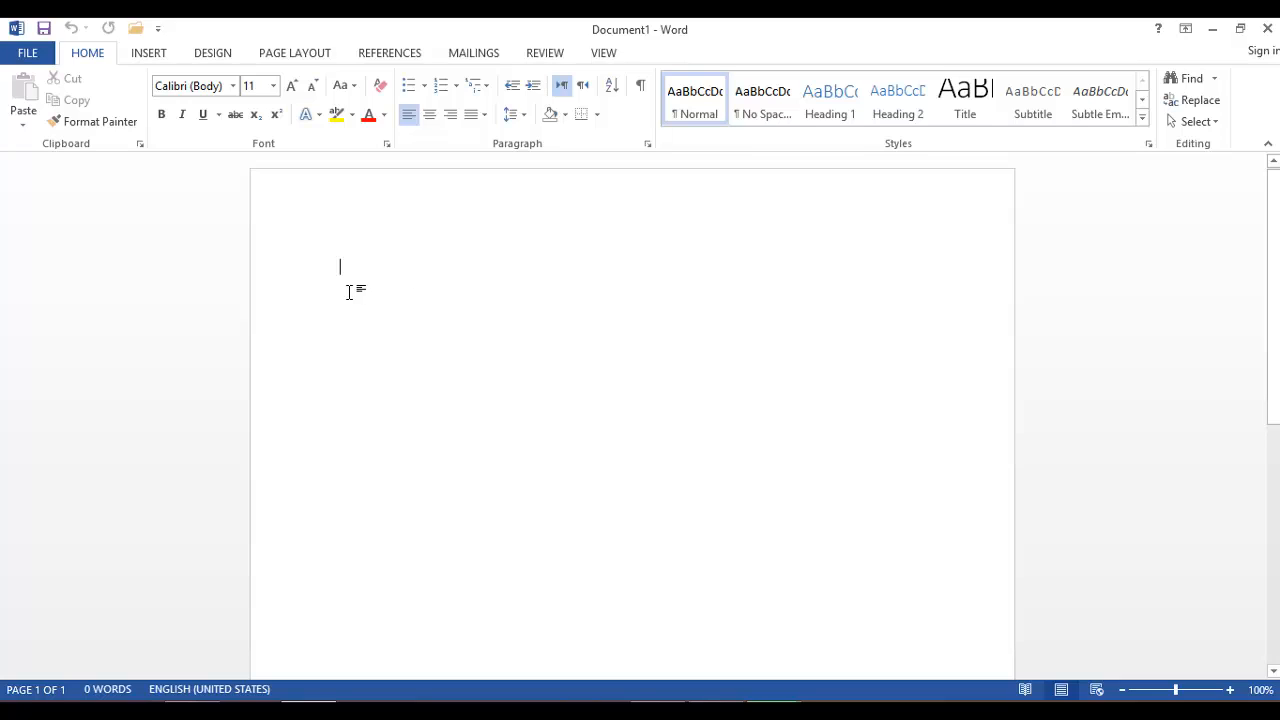
type("Kadjf dlkfj ladjflasjf ")
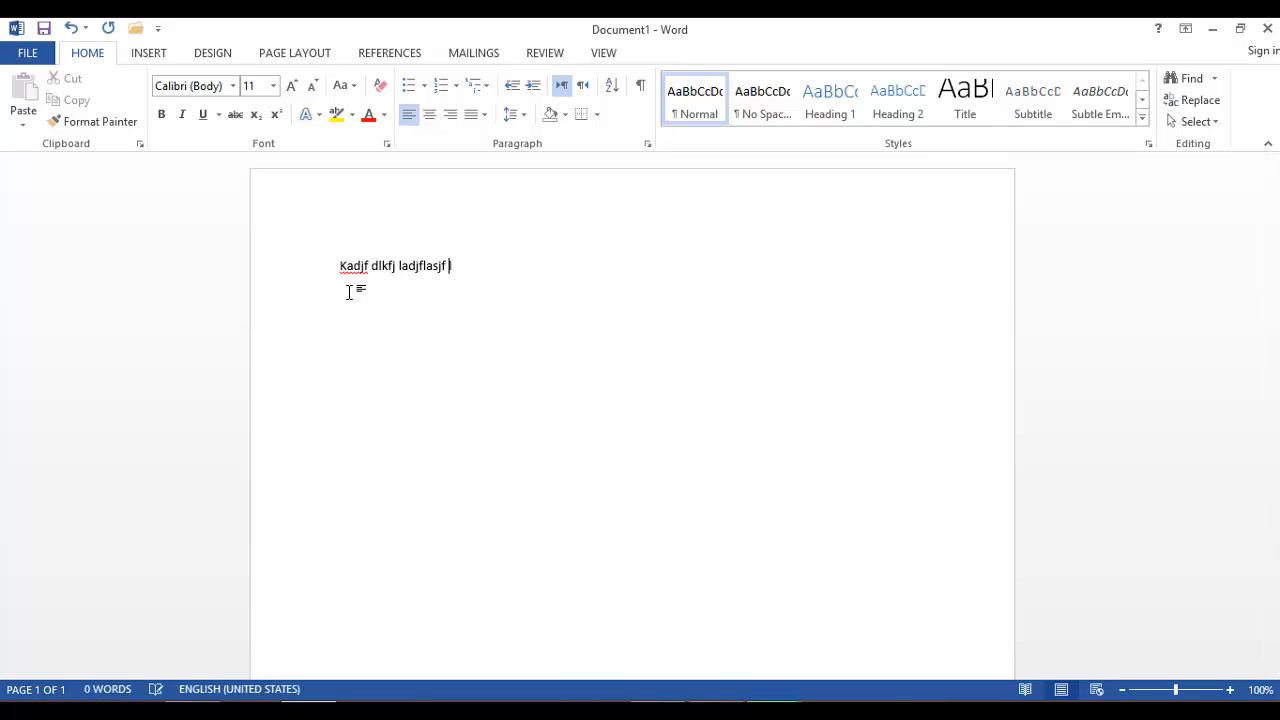
type("lakdsfadlskf j")
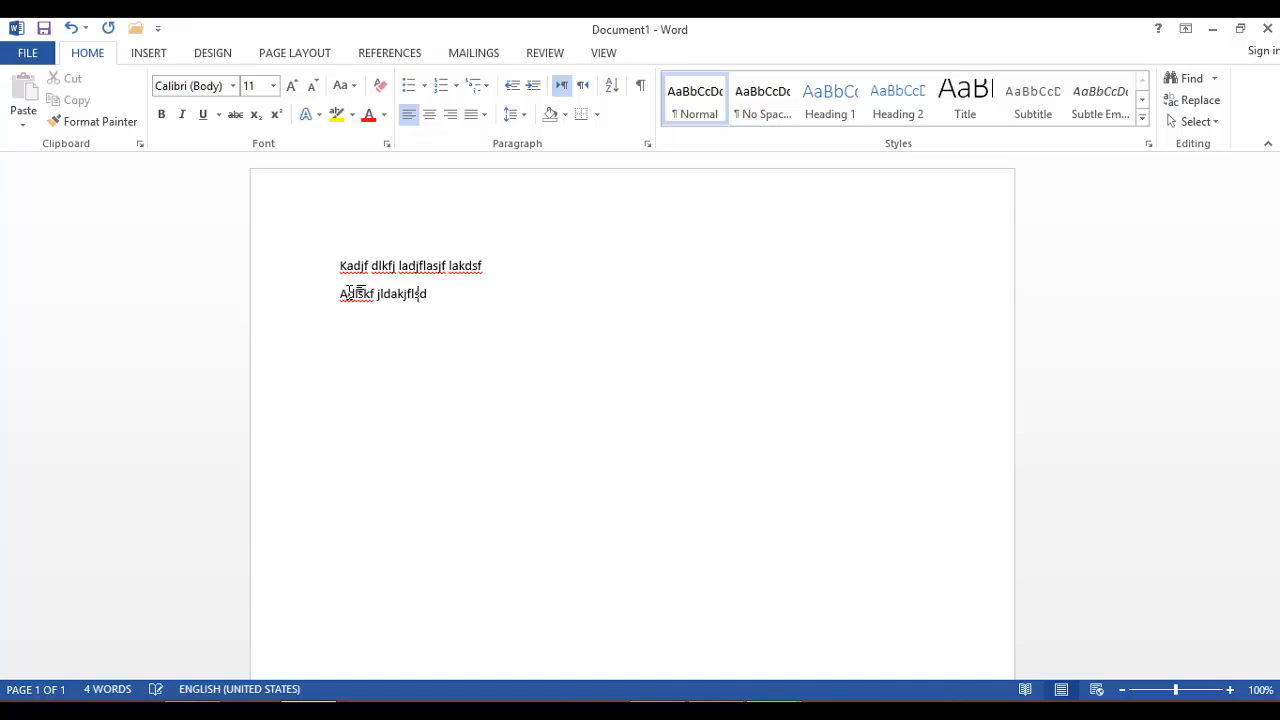
type("ldakjflsdajflkdas")
key("Return")
type("Lkdj flc")
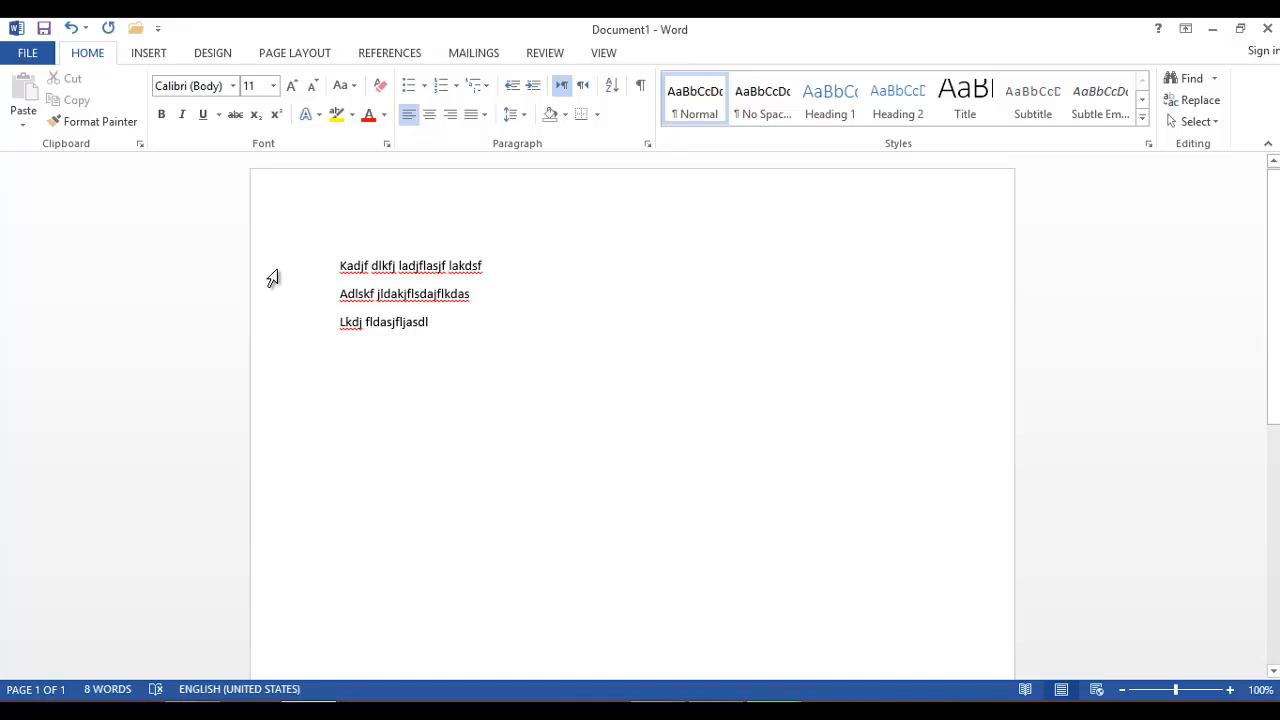
- Format the three lines of text as a bulleted list with the default solid round bullets
left_click_drag(268, 275, 262, 337)
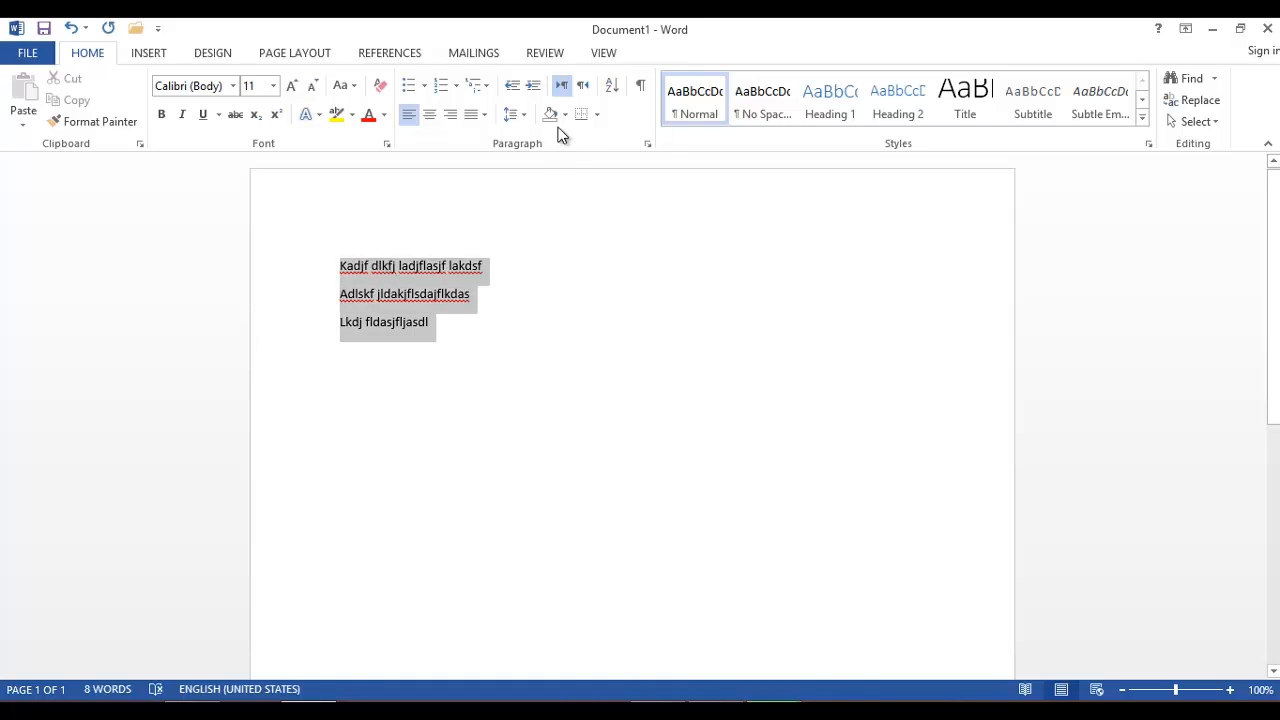
left_click(409, 88)
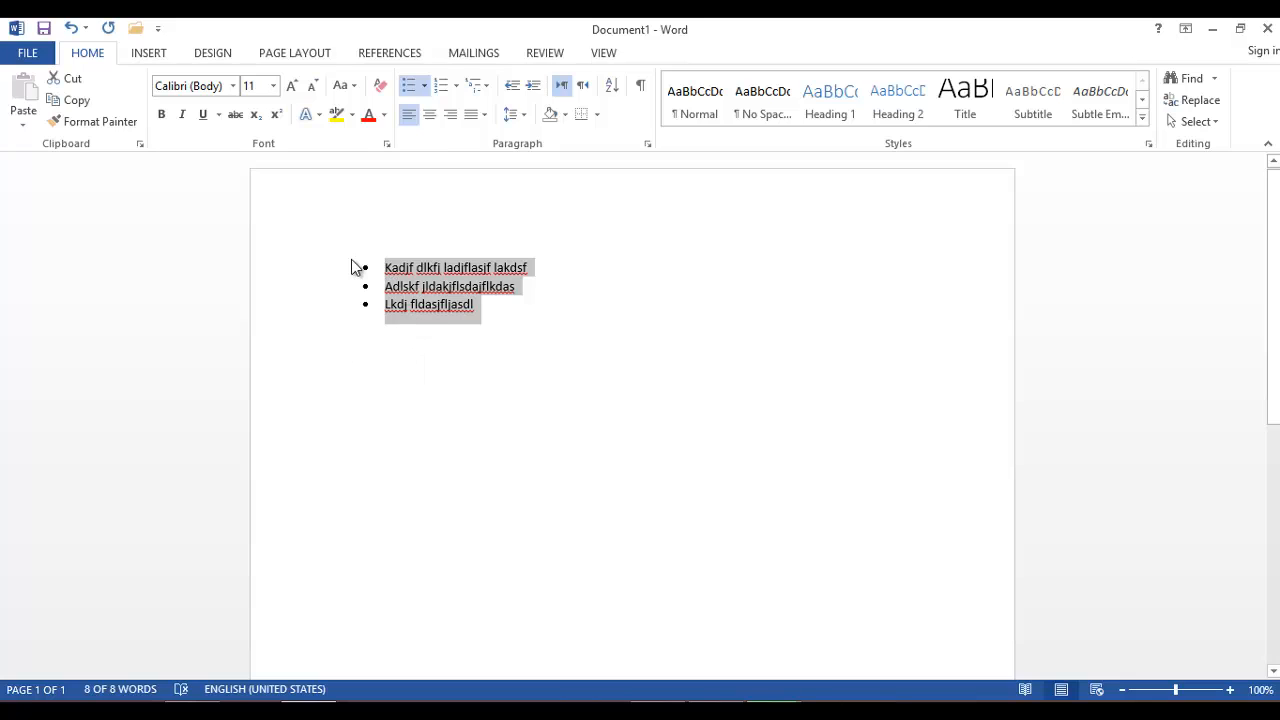
left_click(506, 300)
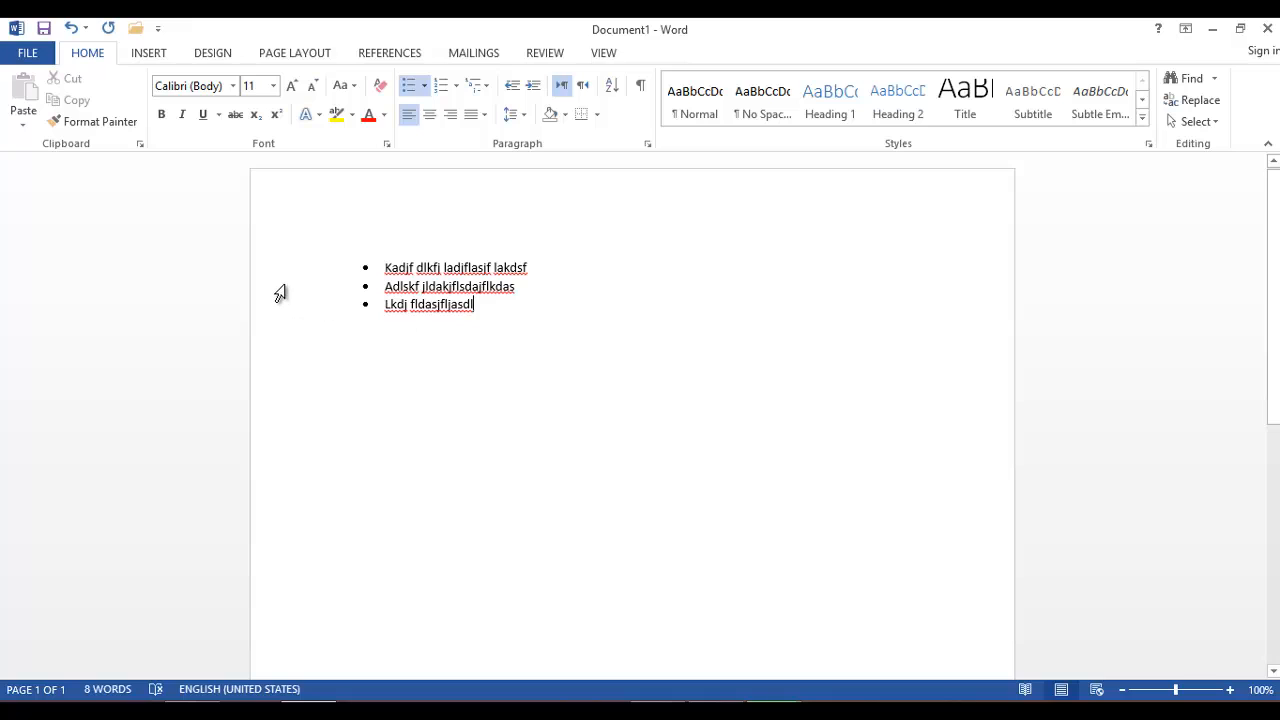
- Increase the font size of all three list items to 14
left_click_drag(286, 278, 291, 322)
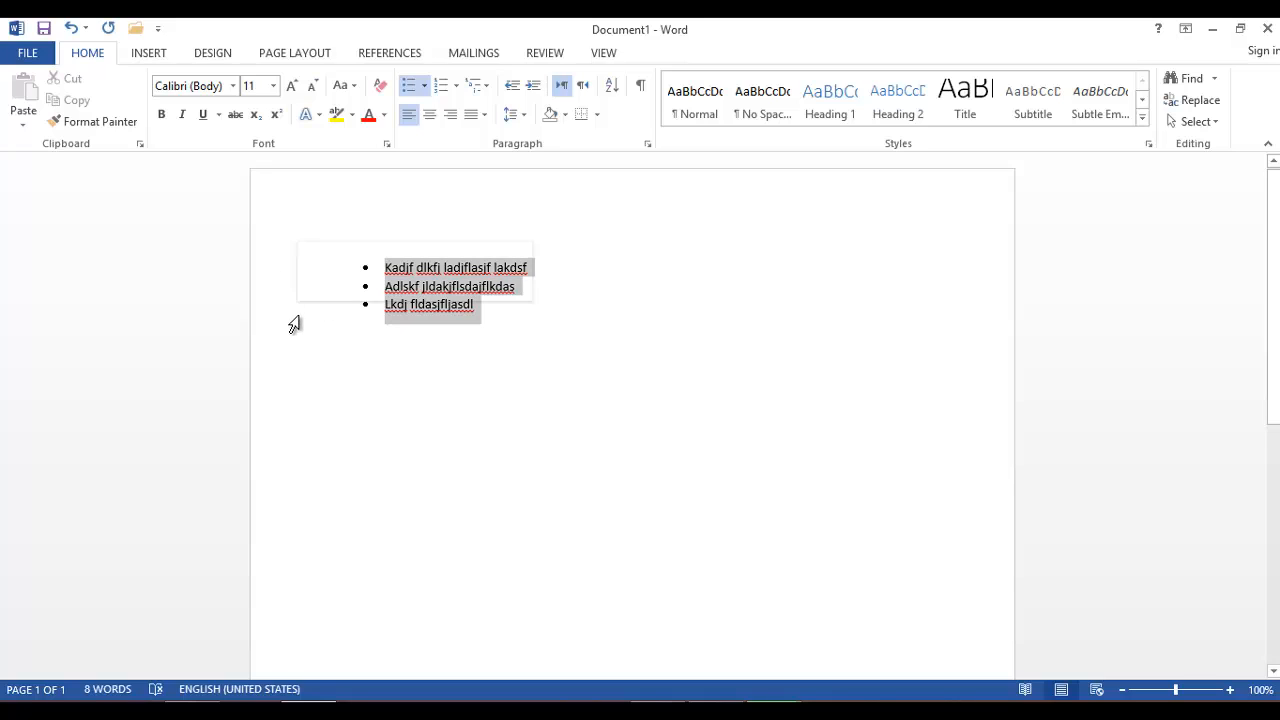
left_click(292, 87)
left_click(290, 88)
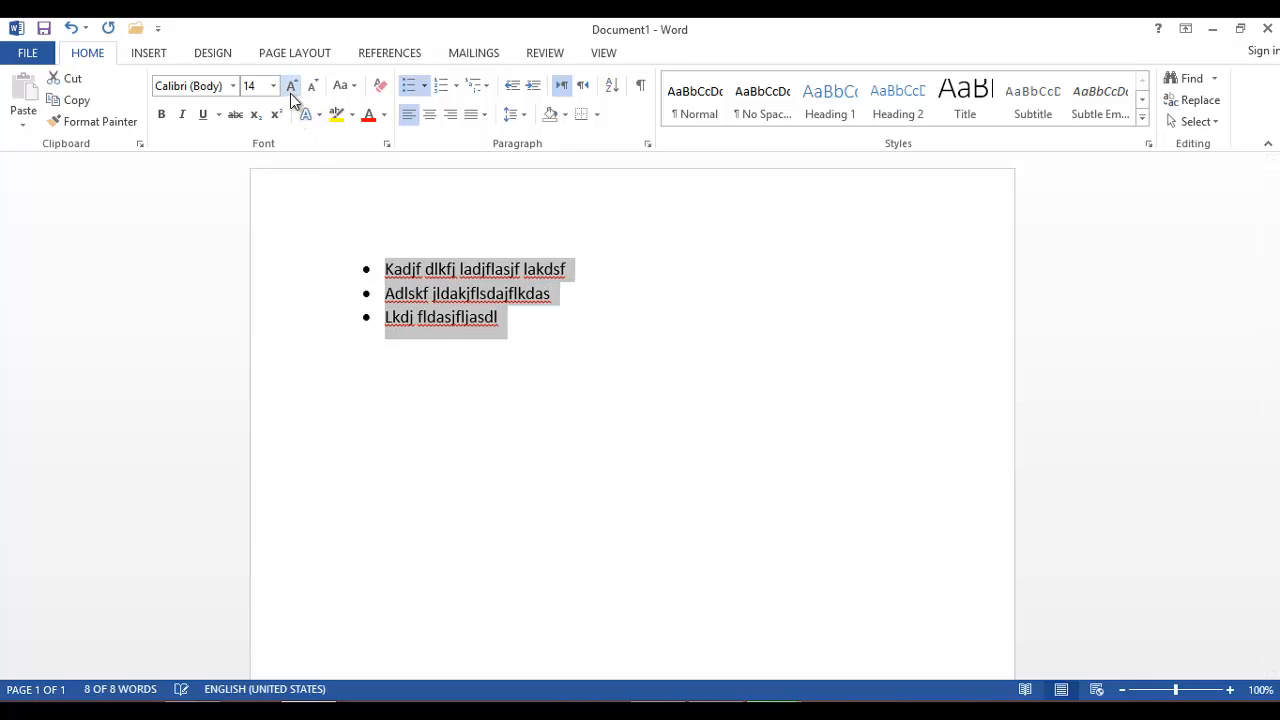
left_click(466, 379)
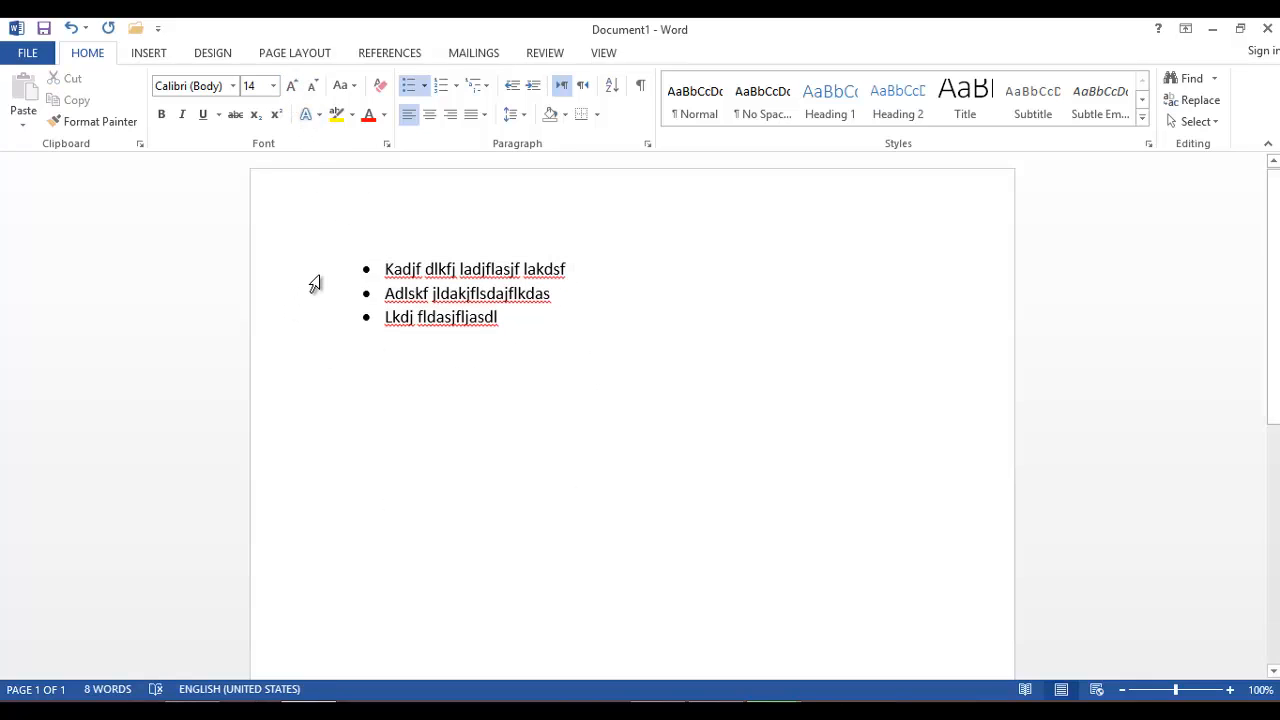
- Change the bullets of the three list items to the arrowhead style from the bullet library
left_click_drag(310, 281, 300, 335)
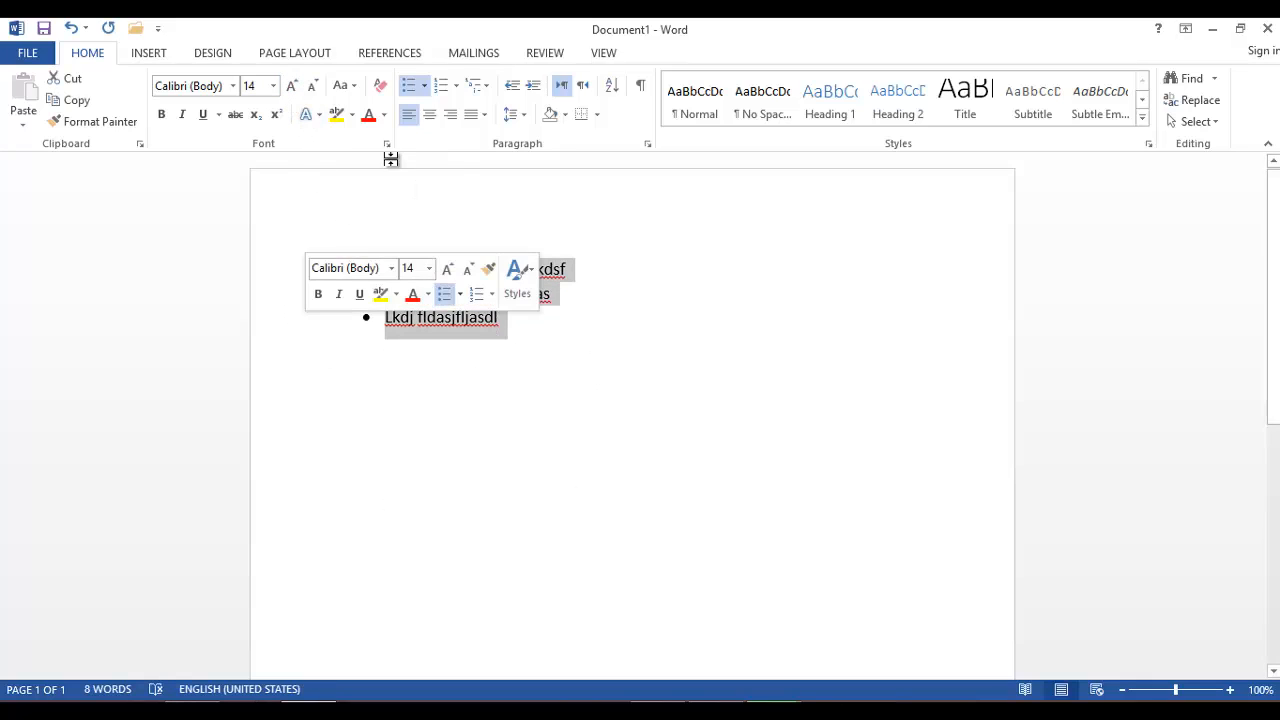
left_click(426, 88)
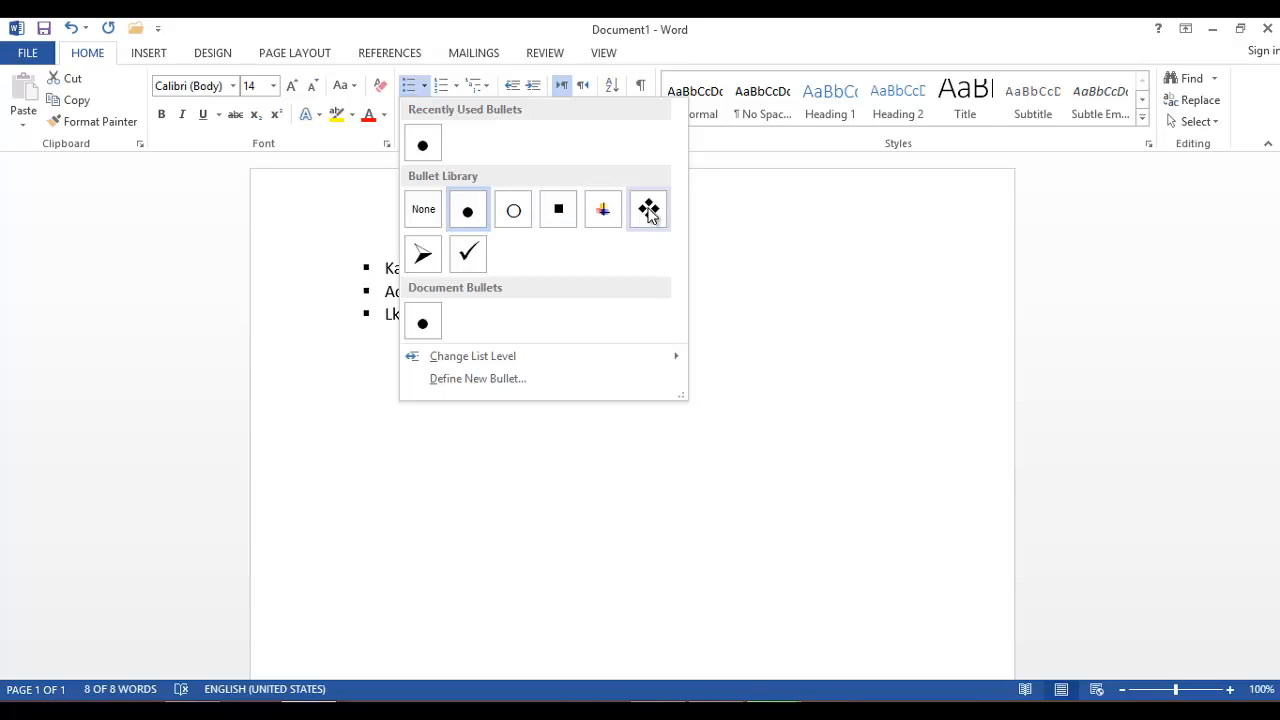
left_click(423, 257)
left_click(629, 394)
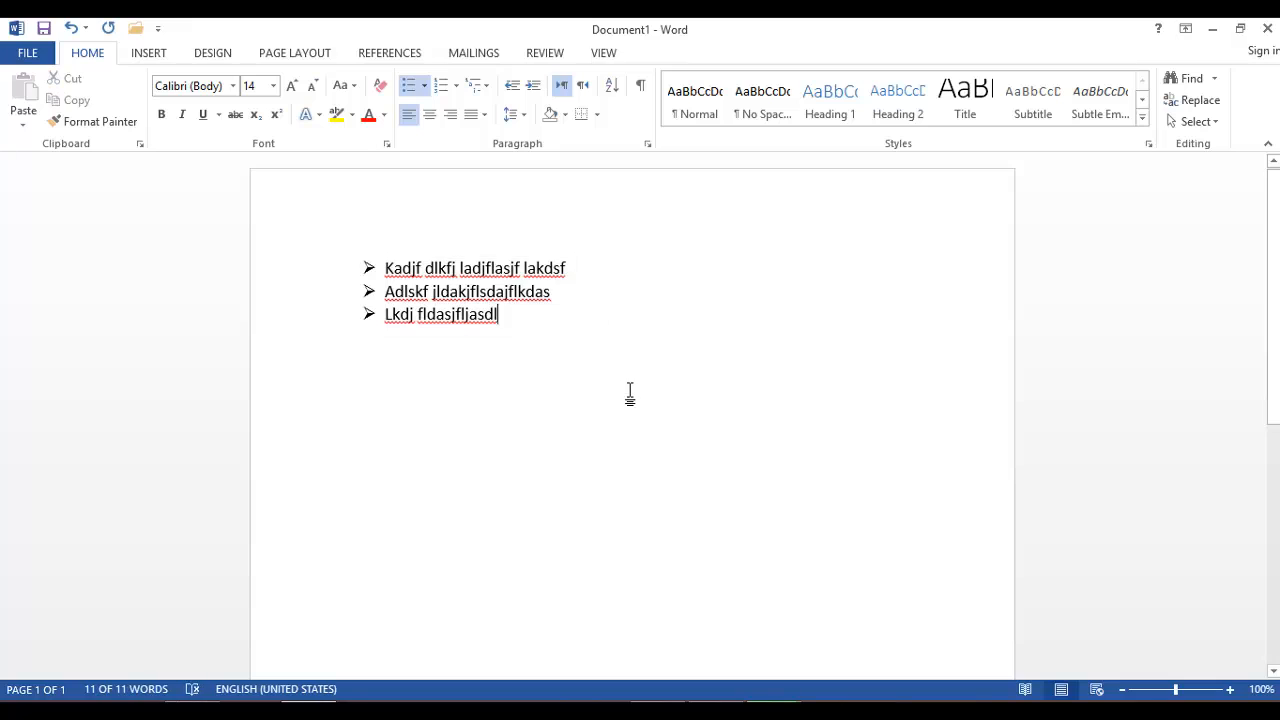
- Convert the three list items to a numbered list in the 1., 2., 3. format
left_click_drag(316, 276, 314, 331)
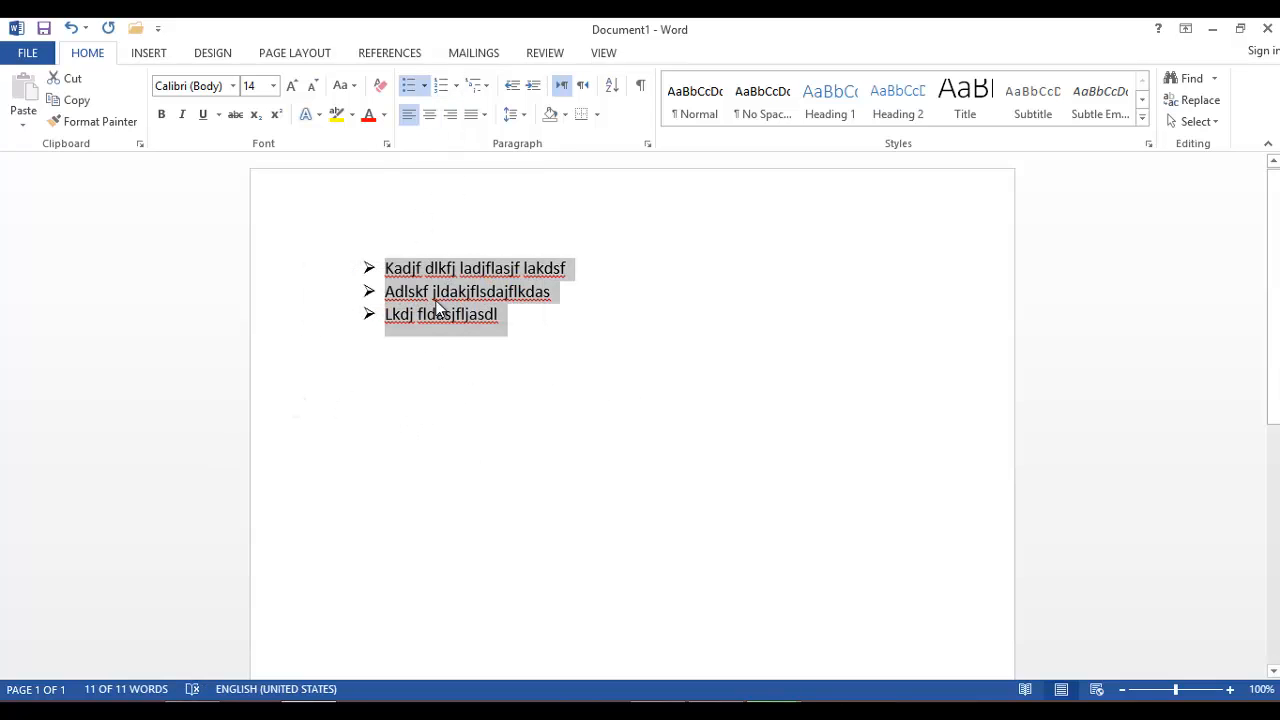
left_click(456, 86)
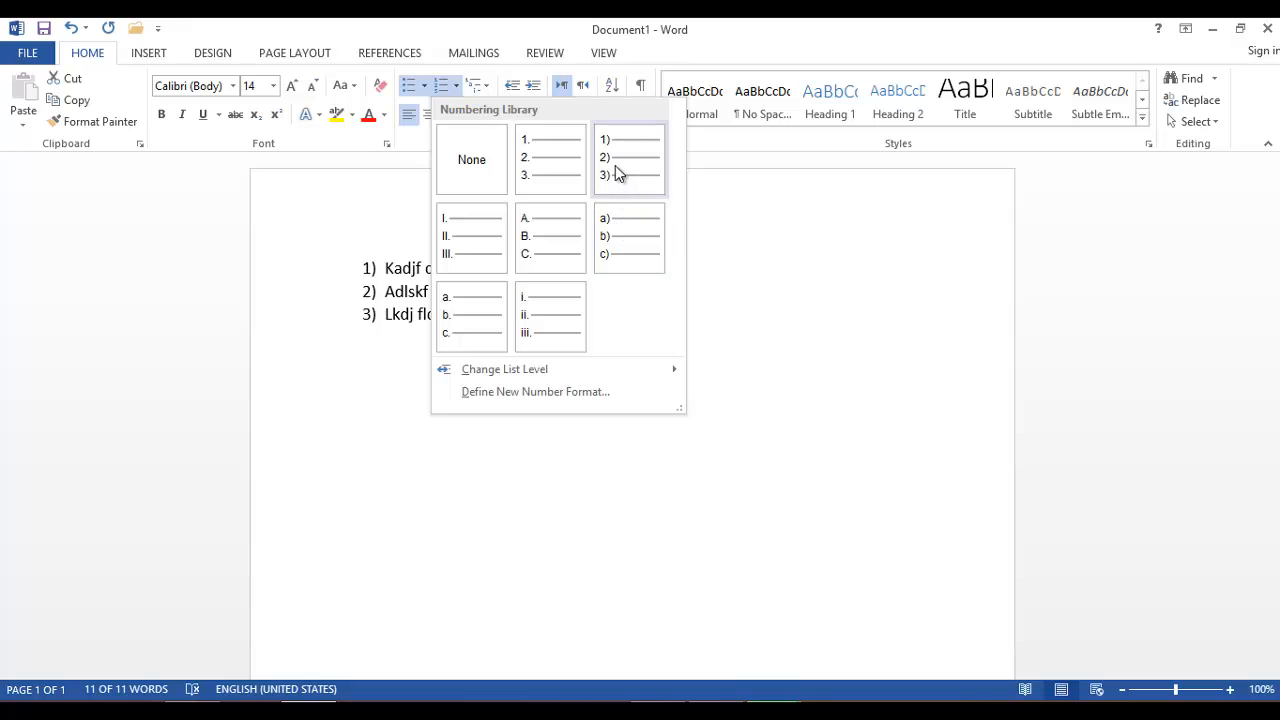
left_click(563, 186)
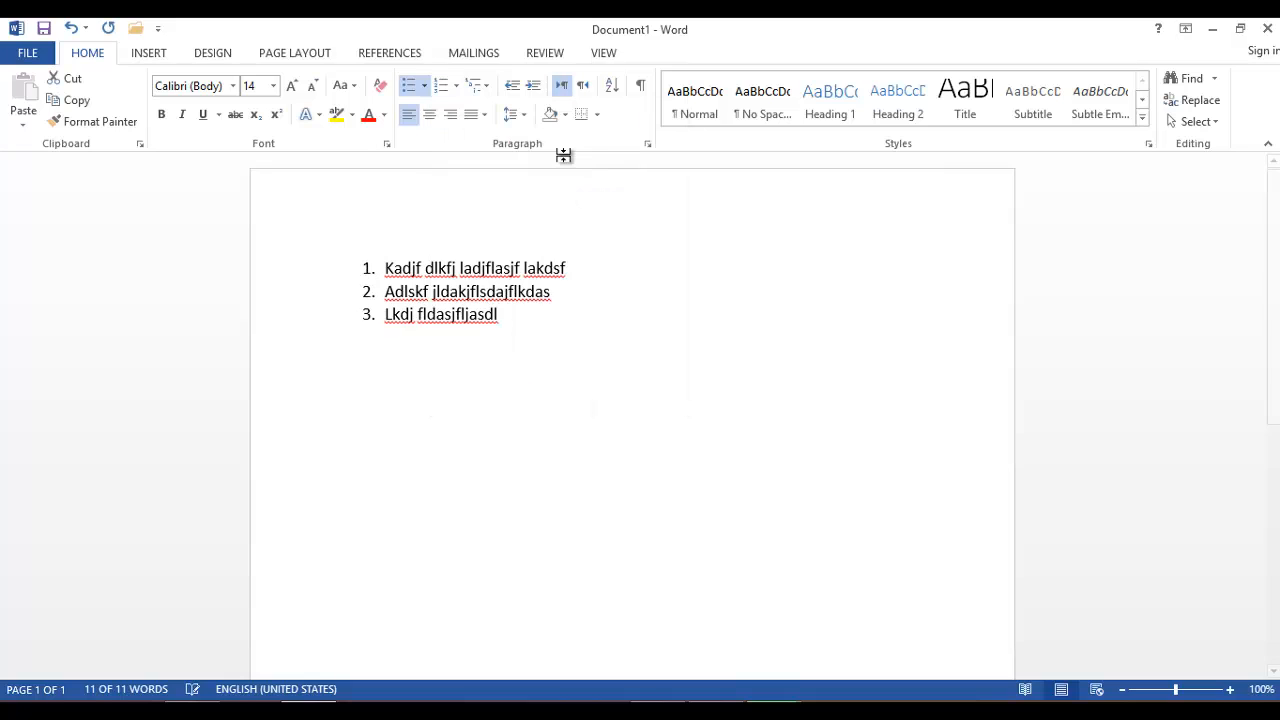
left_click(665, 332)
- Define a new bullet from the Wingdings circled right arrow, character code 220, and apply it to the three list items
left_click_drag(307, 272, 302, 338)
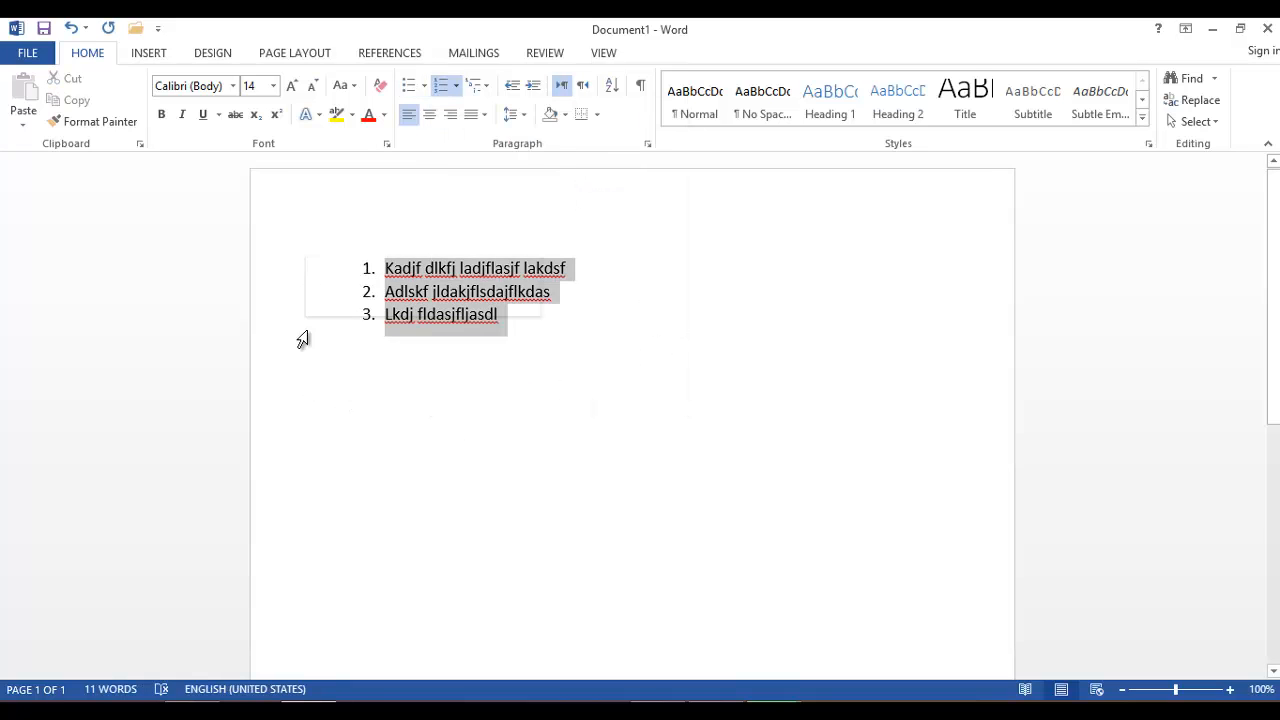
left_click(425, 87)
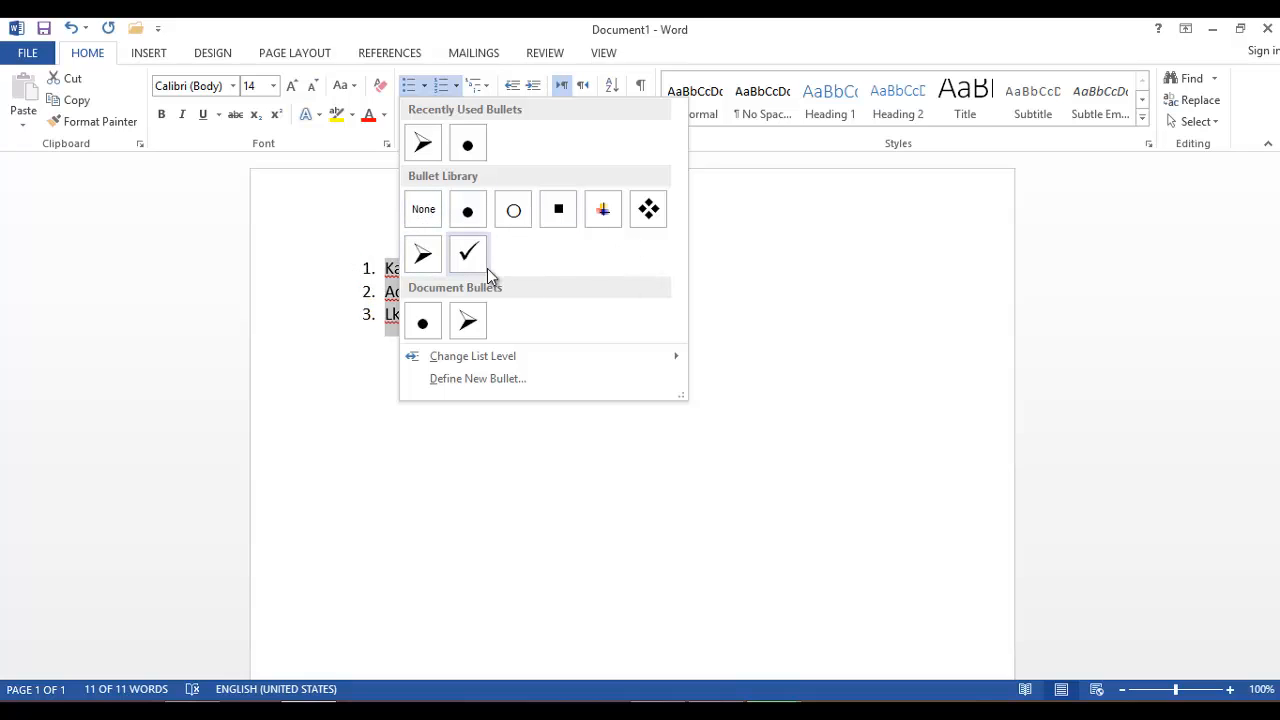
left_click(478, 379)
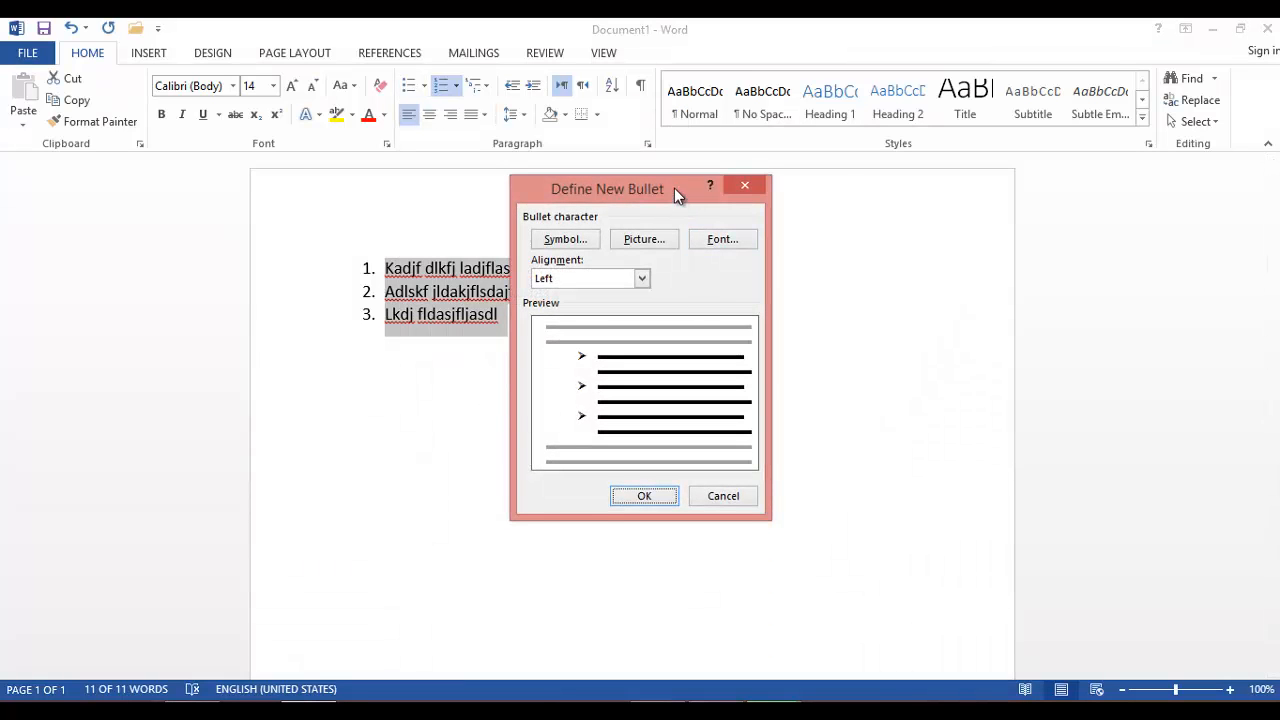
left_click_drag(674, 188, 776, 187)
left_click(689, 241)
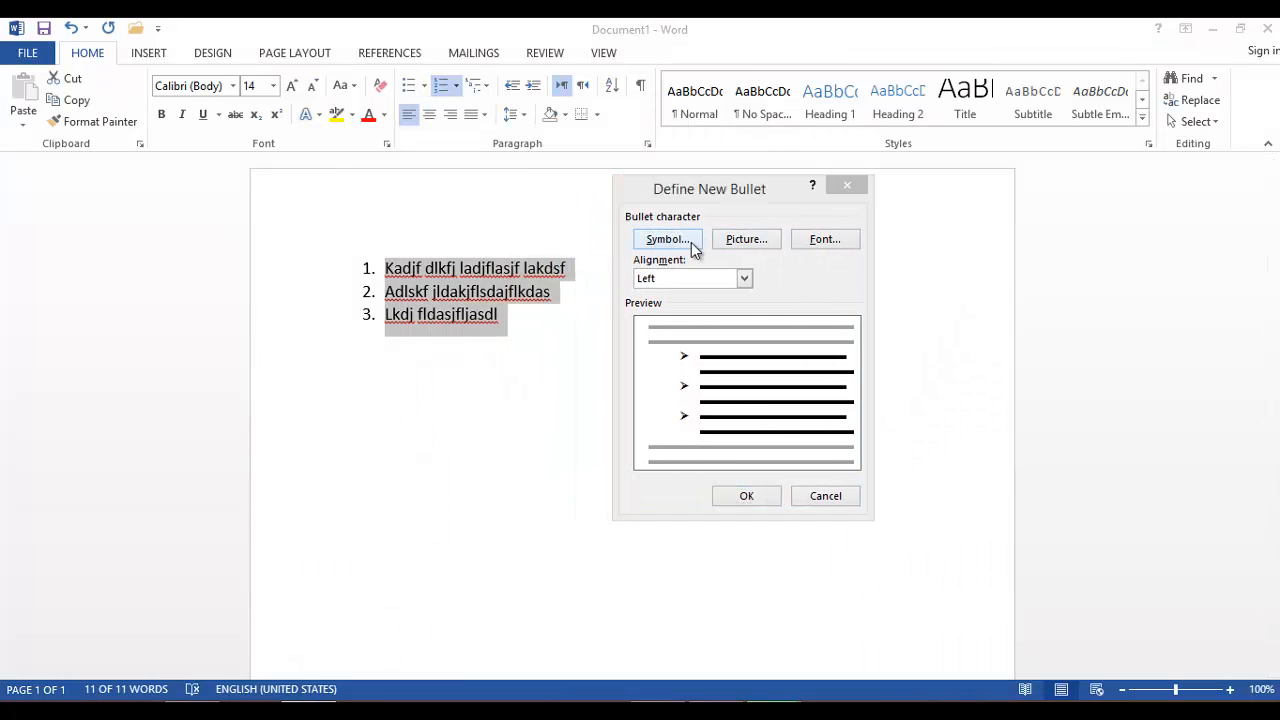
left_click_drag(676, 205, 948, 189)
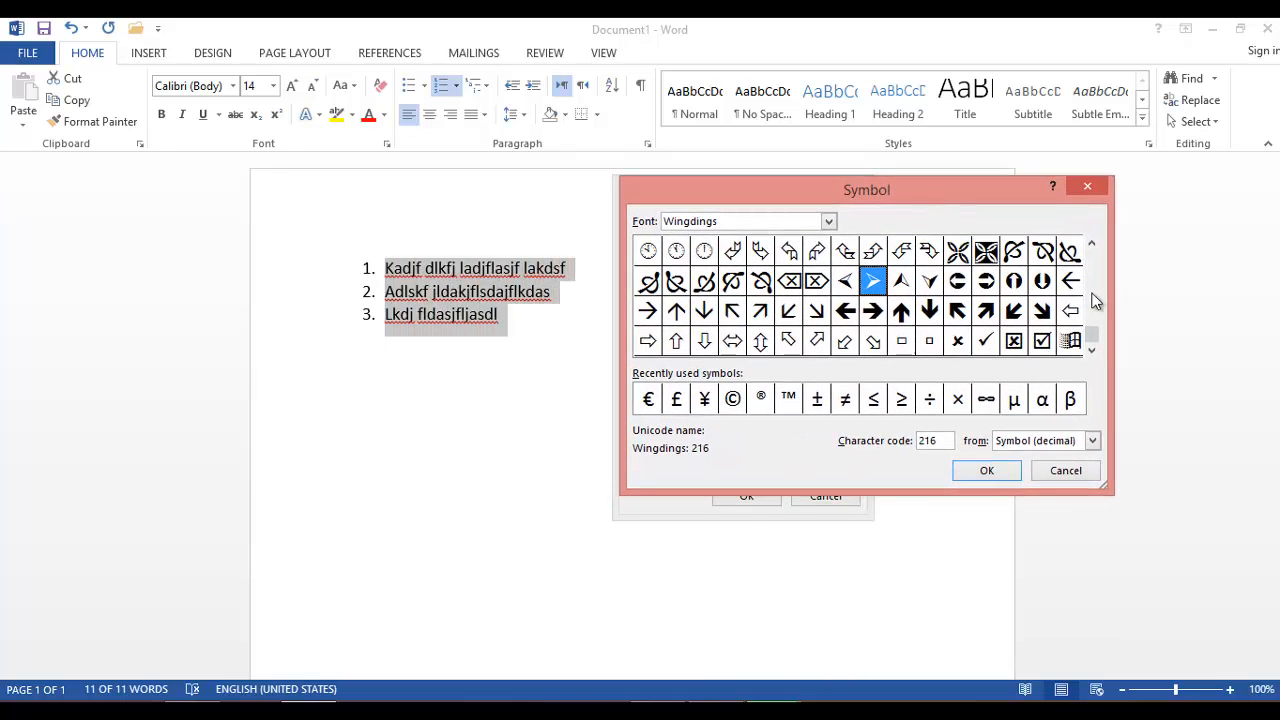
left_click_drag(1094, 337, 1094, 249)
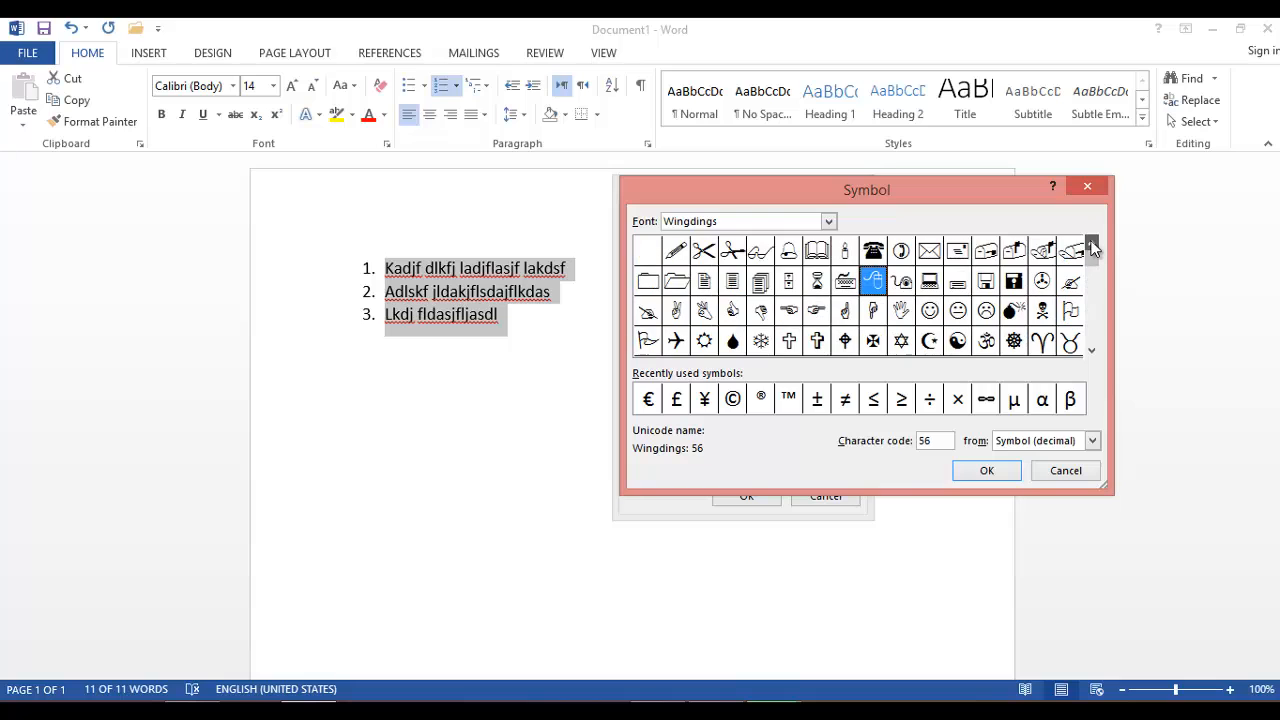
left_click_drag(1094, 349, 1094, 354)
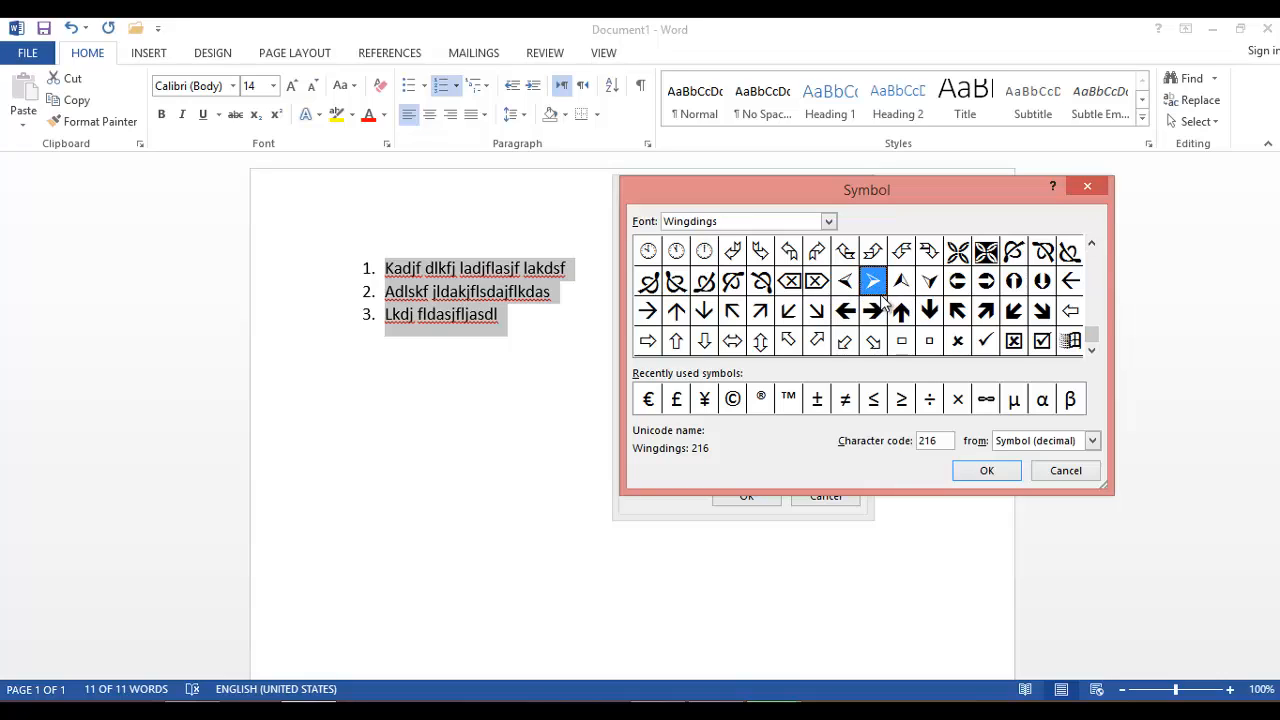
left_click(986, 282)
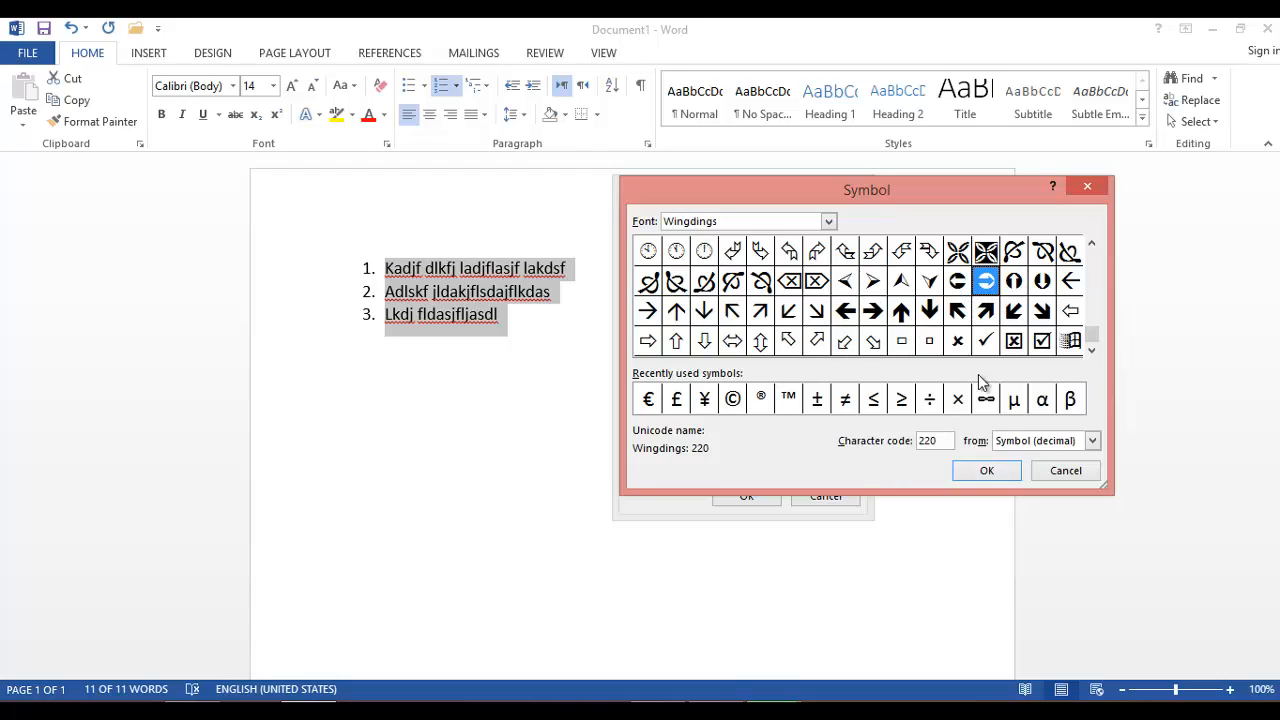
left_click(980, 471)
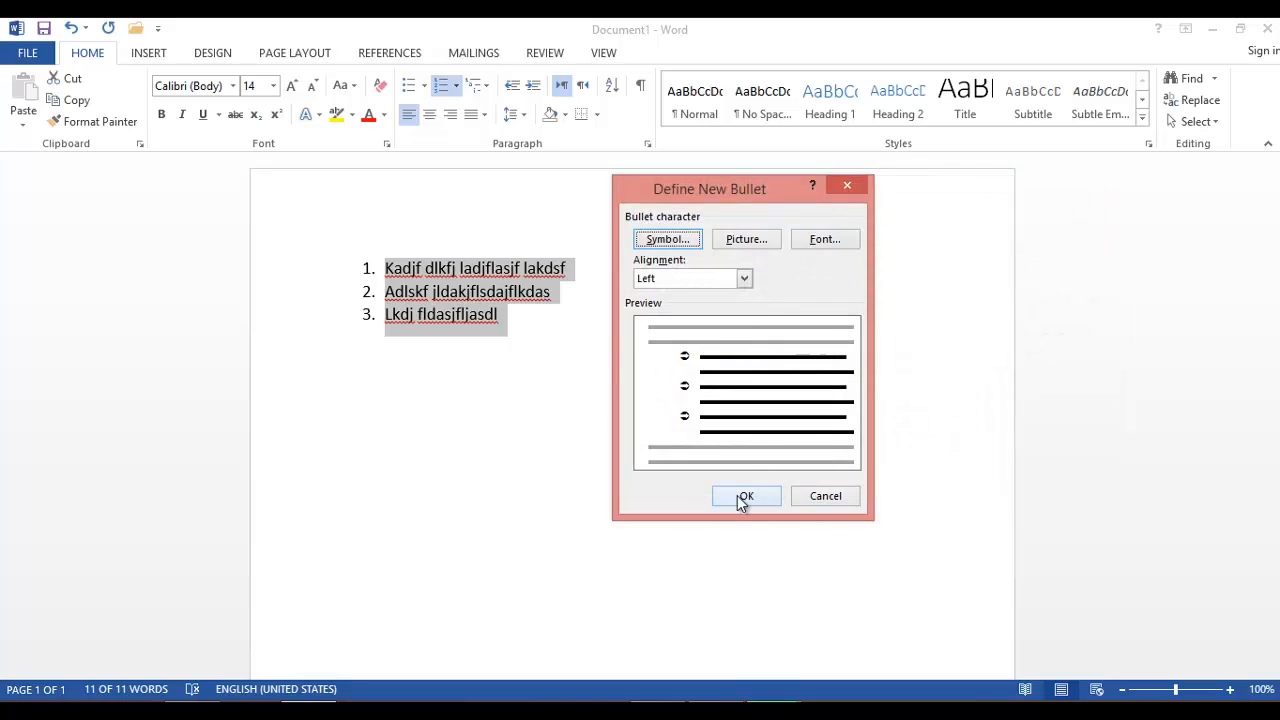
left_click(742, 500)
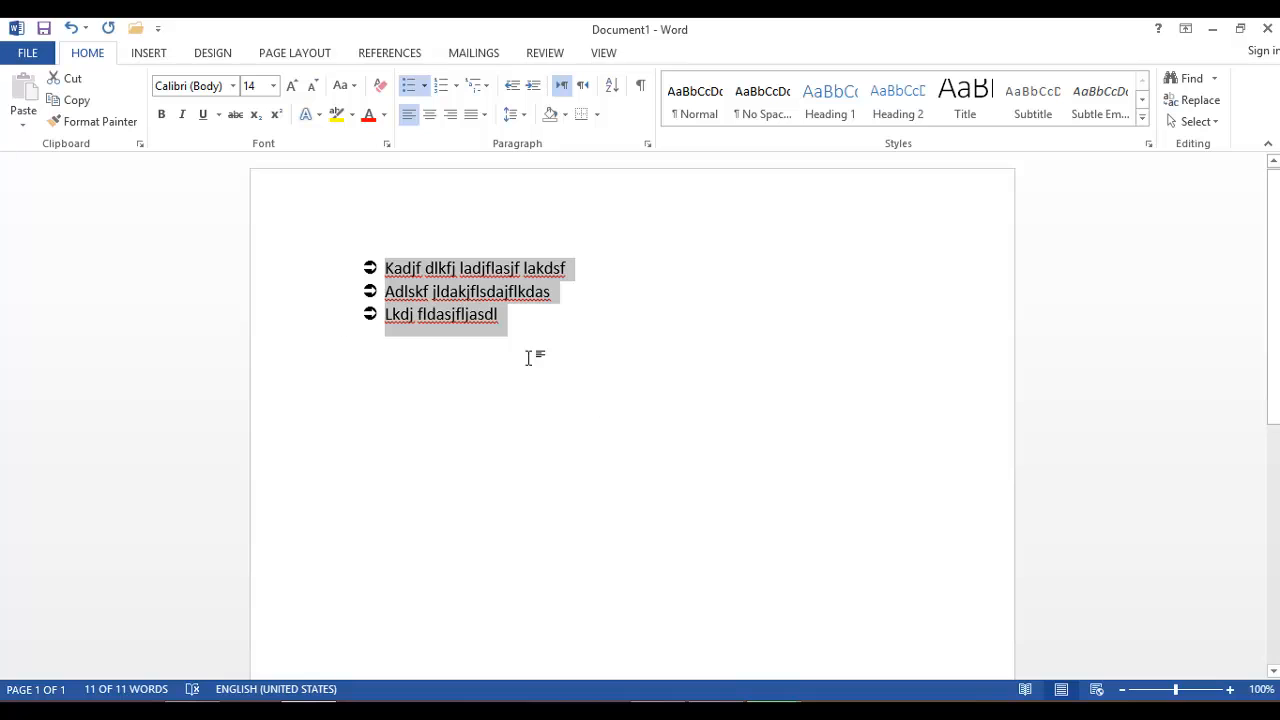
- Define a new bullet from the Wingdings right-pointing hand, character code 70, and apply it to the three list items
left_click(424, 86)
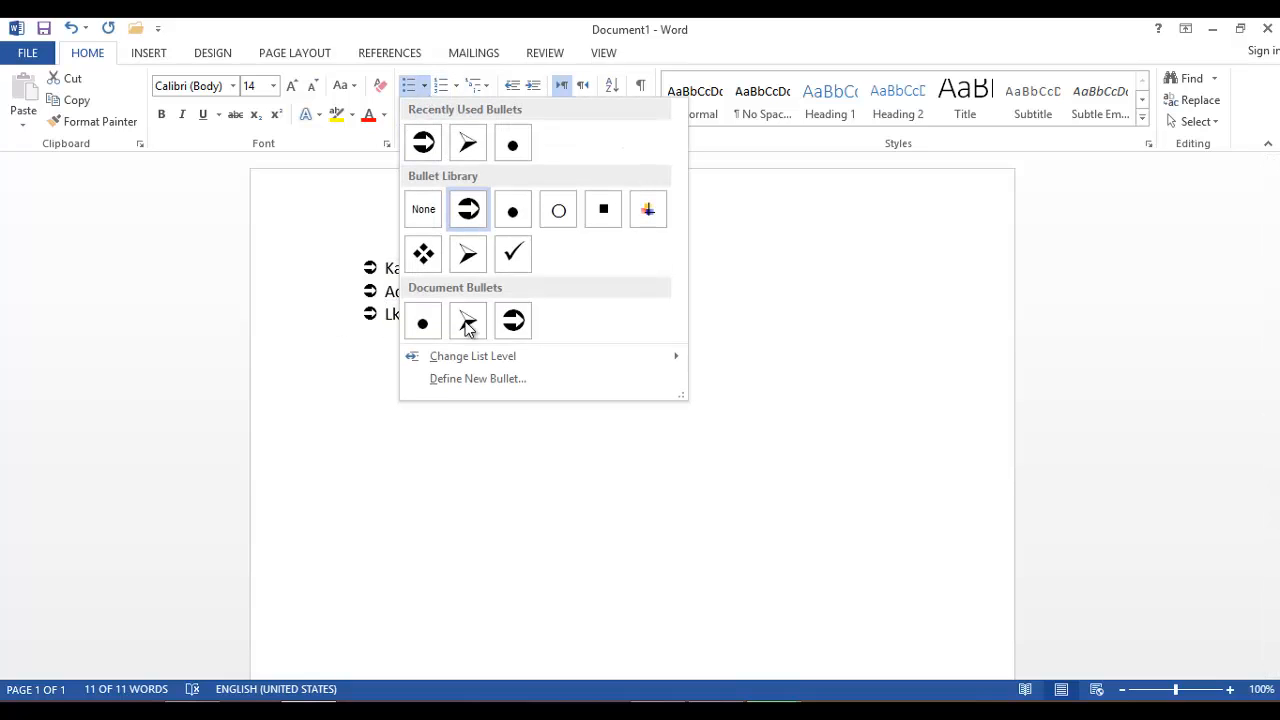
left_click(529, 386)
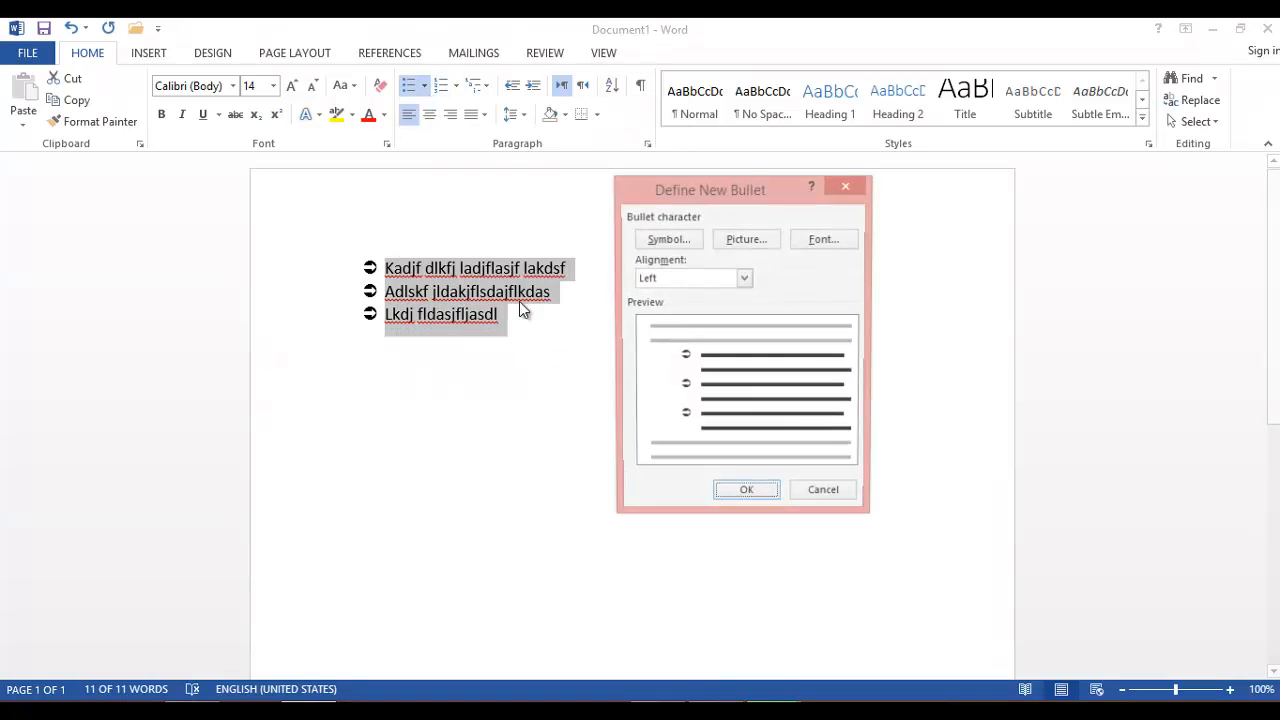
left_click(676, 237)
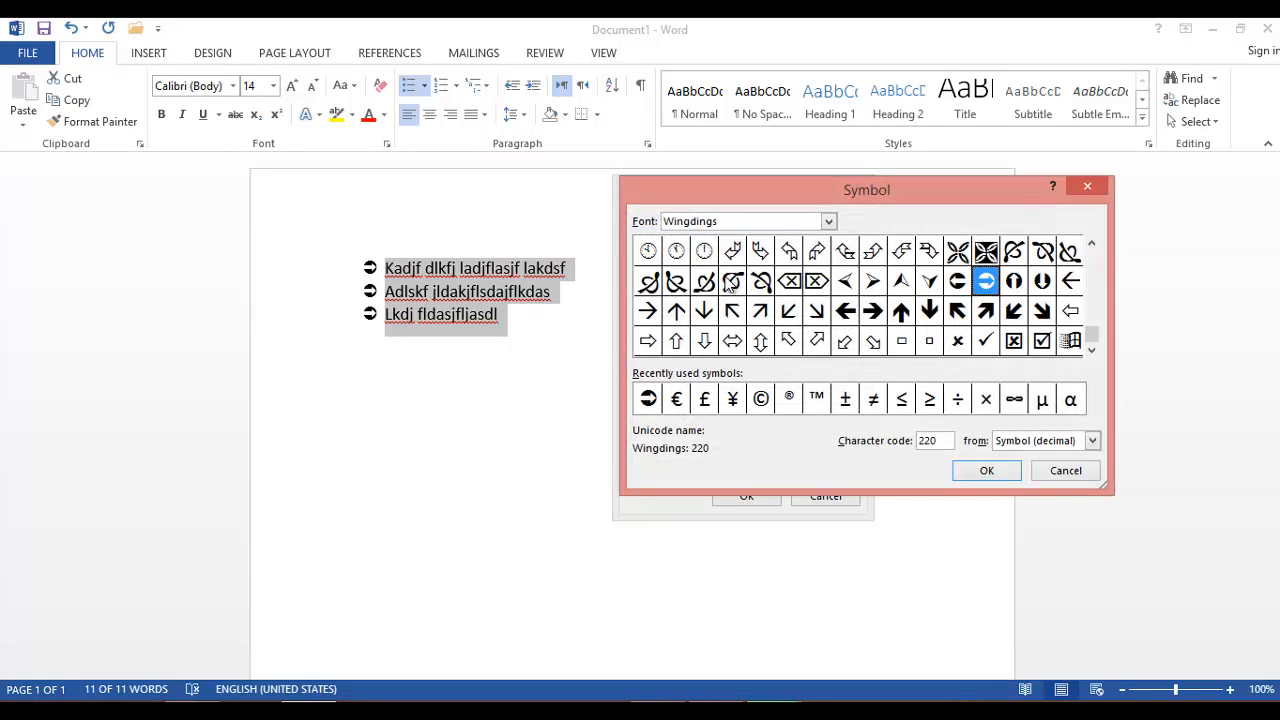
left_click(1070, 343)
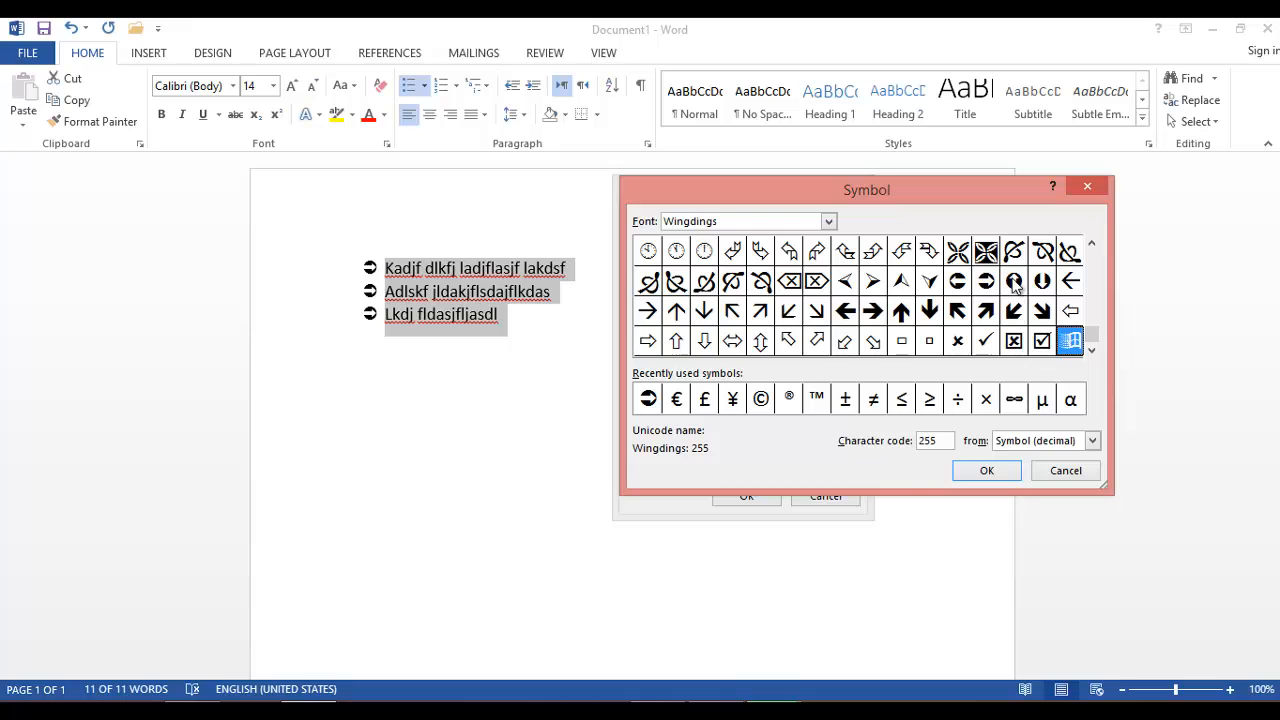
left_click(1094, 246)
left_click(1094, 246)
left_click(1094, 246)
left_click(1094, 246)
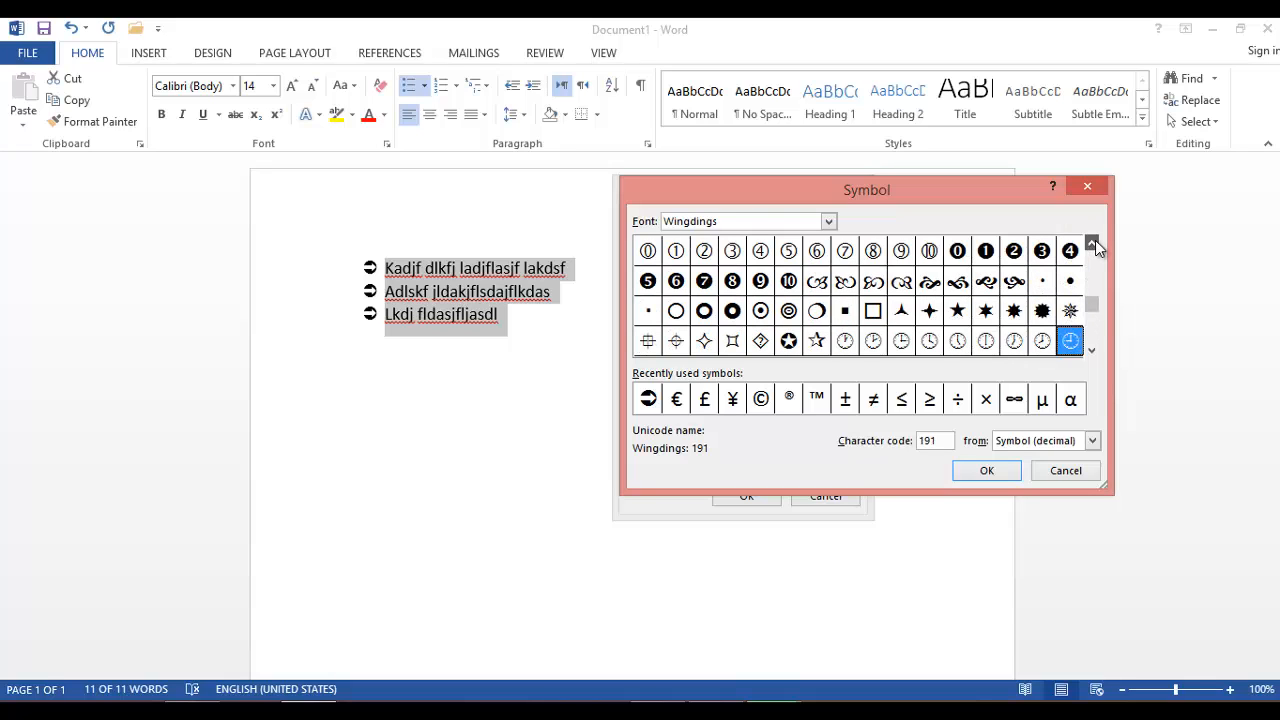
left_click(1094, 246)
left_click(1094, 246)
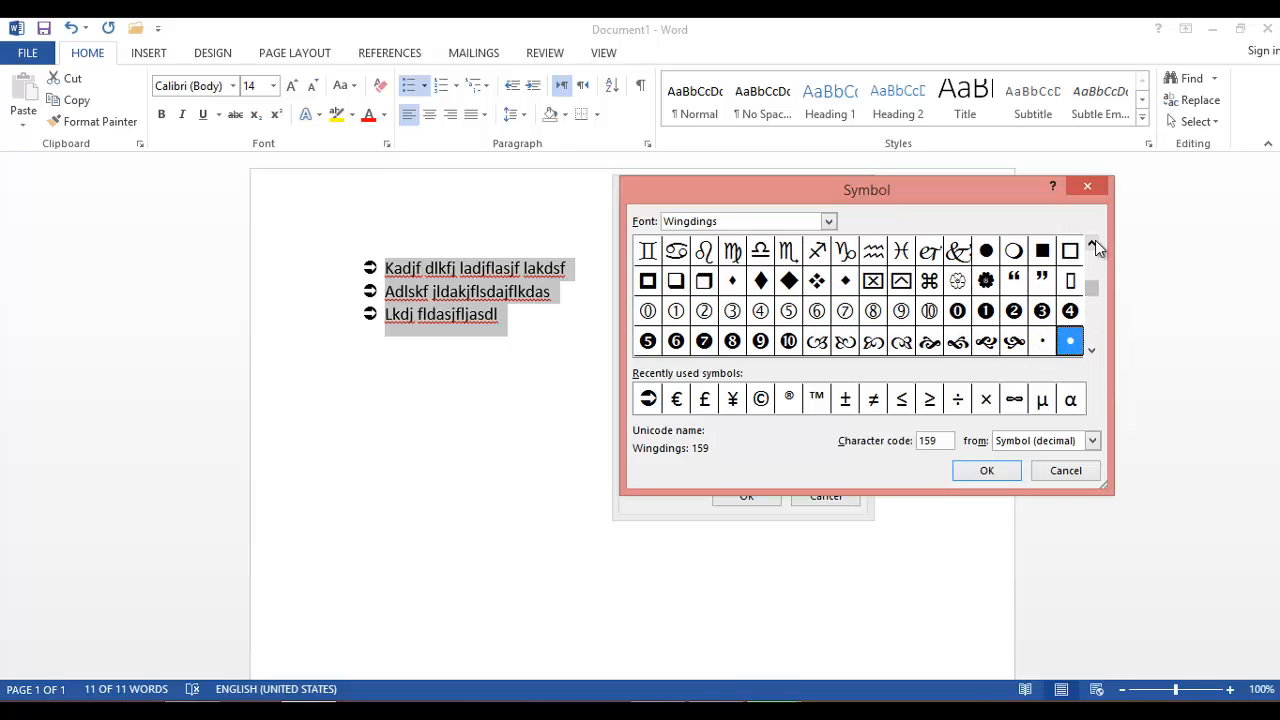
left_click(1094, 246)
left_click(1094, 246)
left_click(1094, 246)
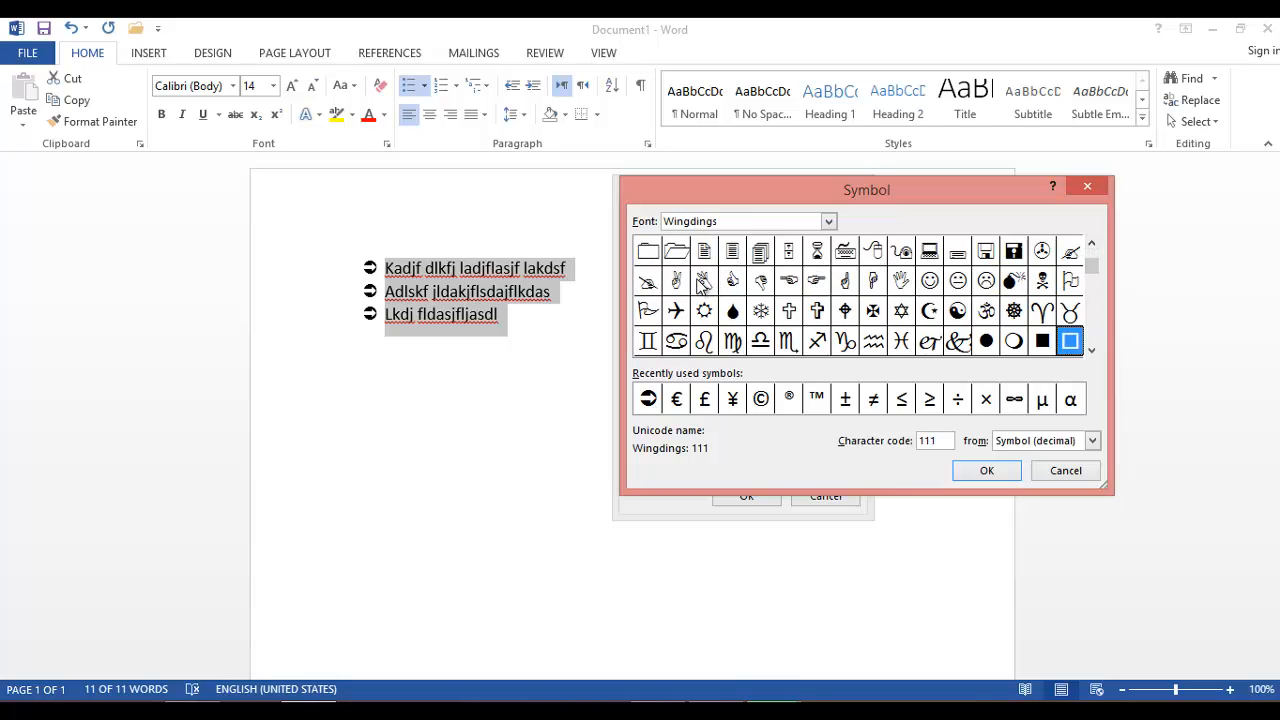
left_click(816, 282)
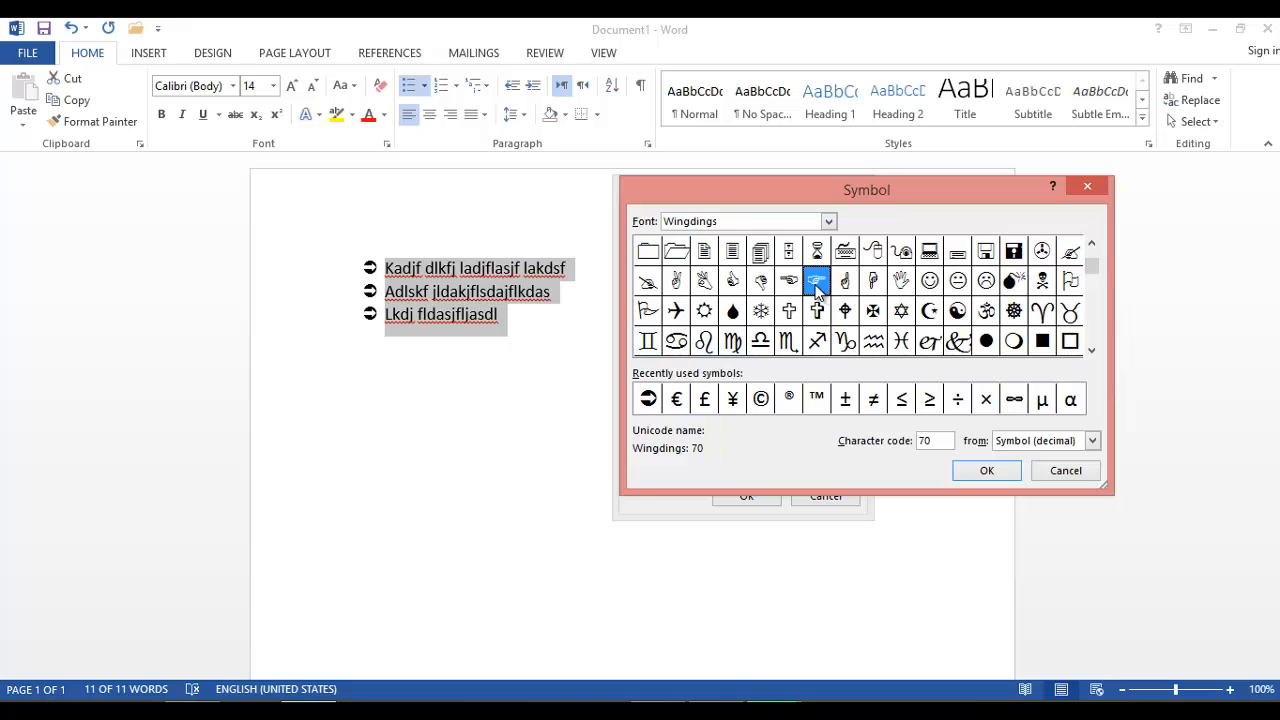
left_click(964, 472)
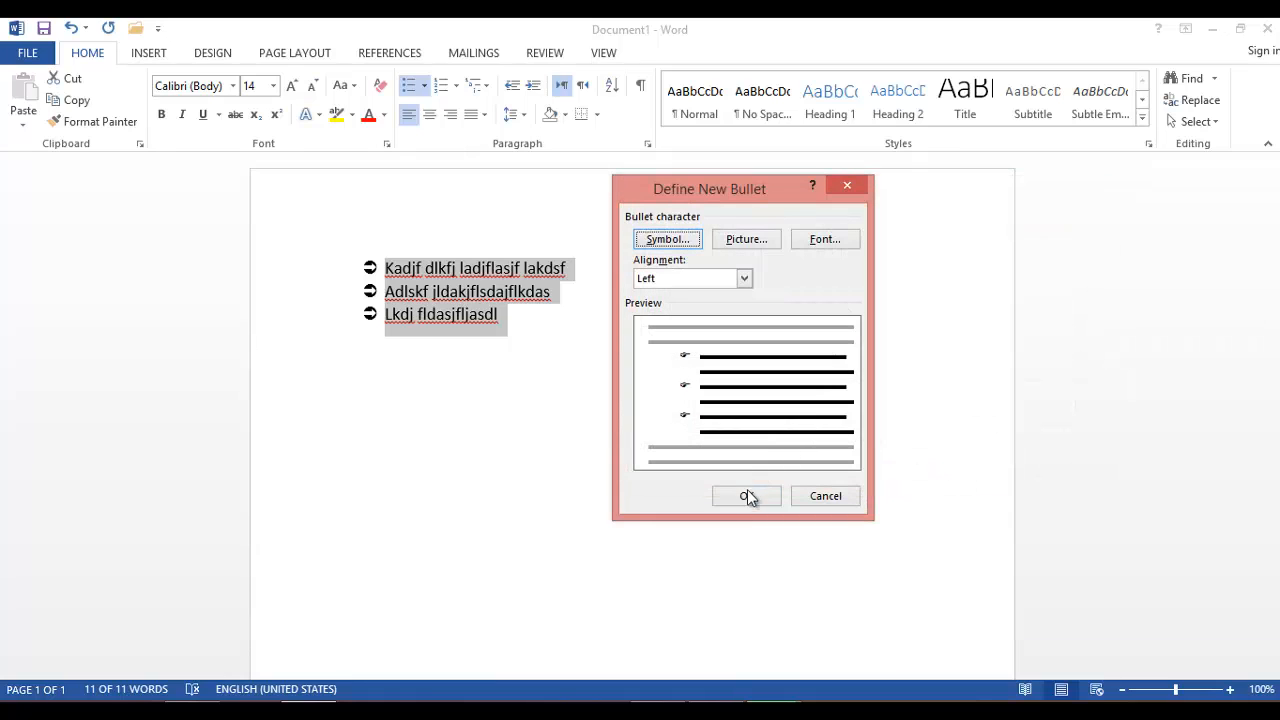
left_click(746, 494)
left_click(418, 314)
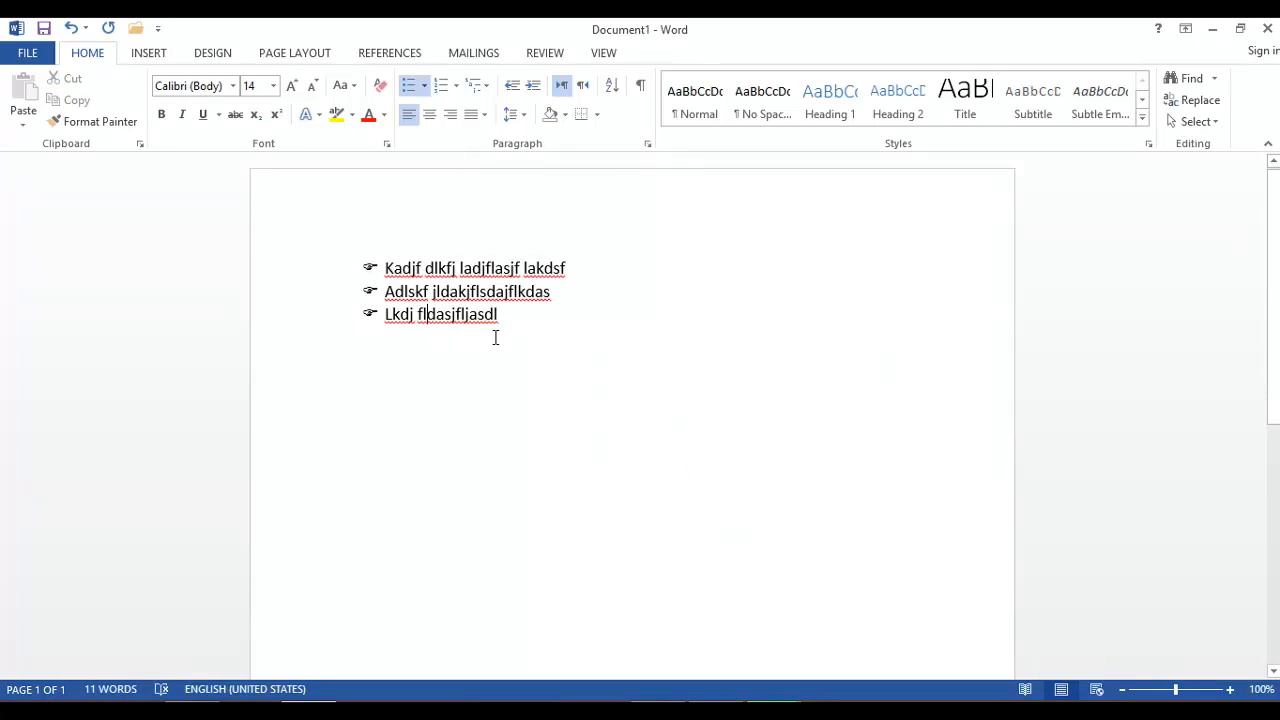
- Convert the three list items to a numbered list in the lowercase Roman i., ii., iii. format
left_click_drag(523, 326, 331, 214)
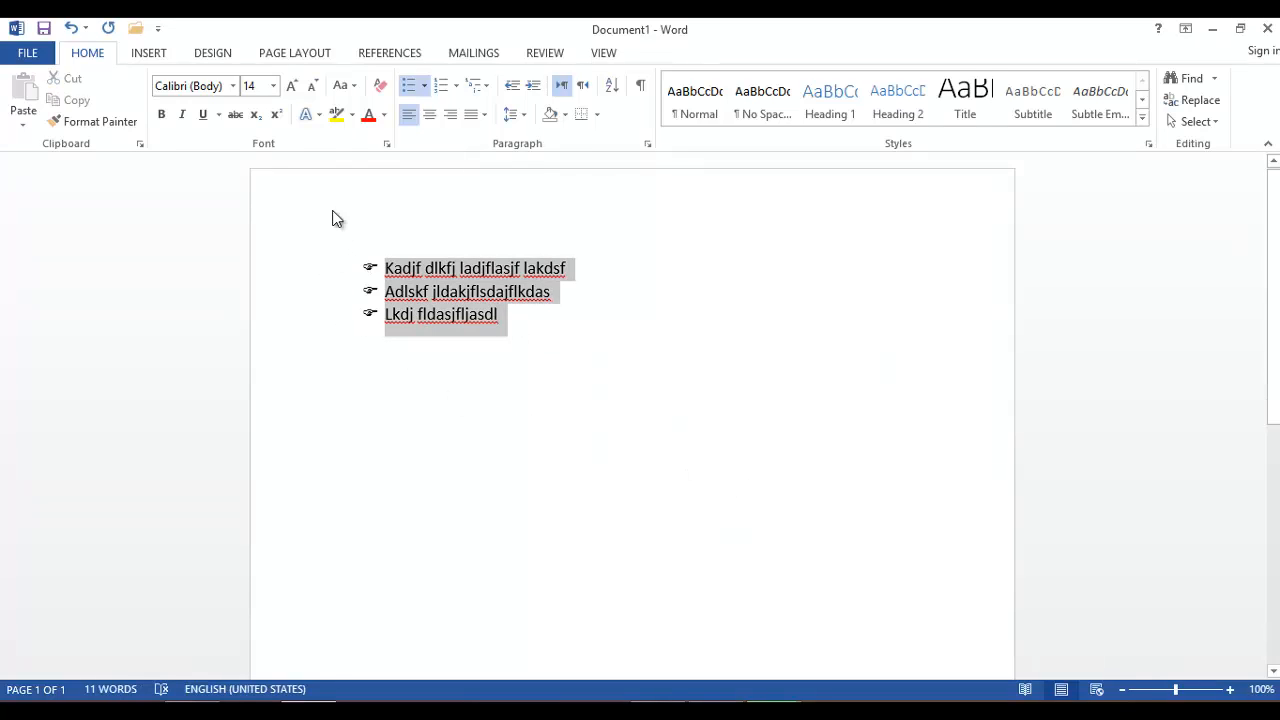
left_click(431, 88)
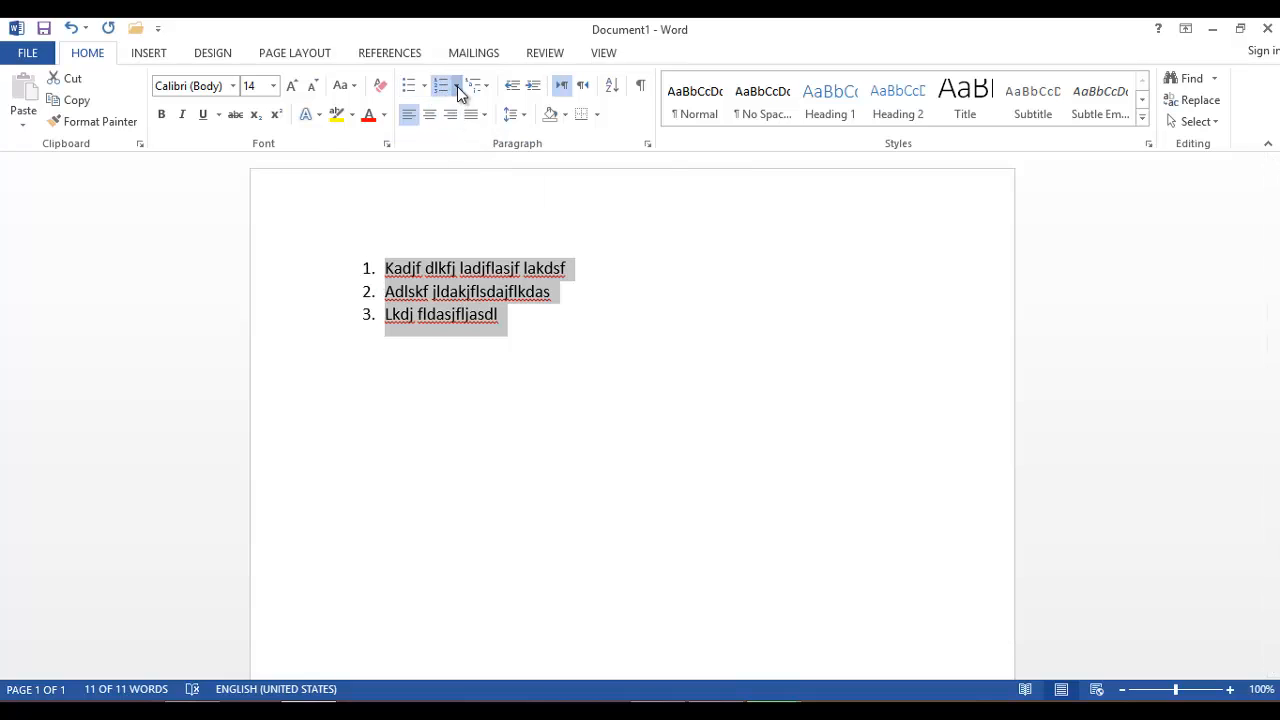
left_click(456, 86)
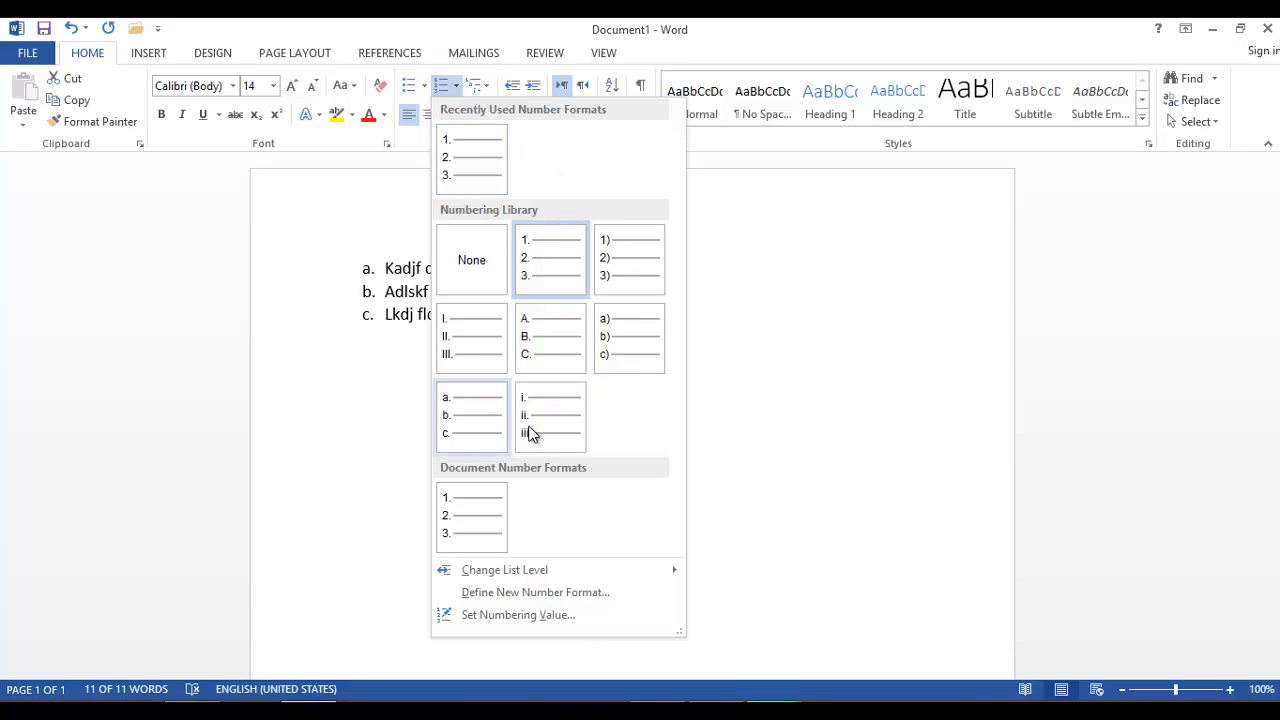
key("Escape")
- Examine the number styles for a new number format and the character spacing scale options of its font
left_click(456, 89)
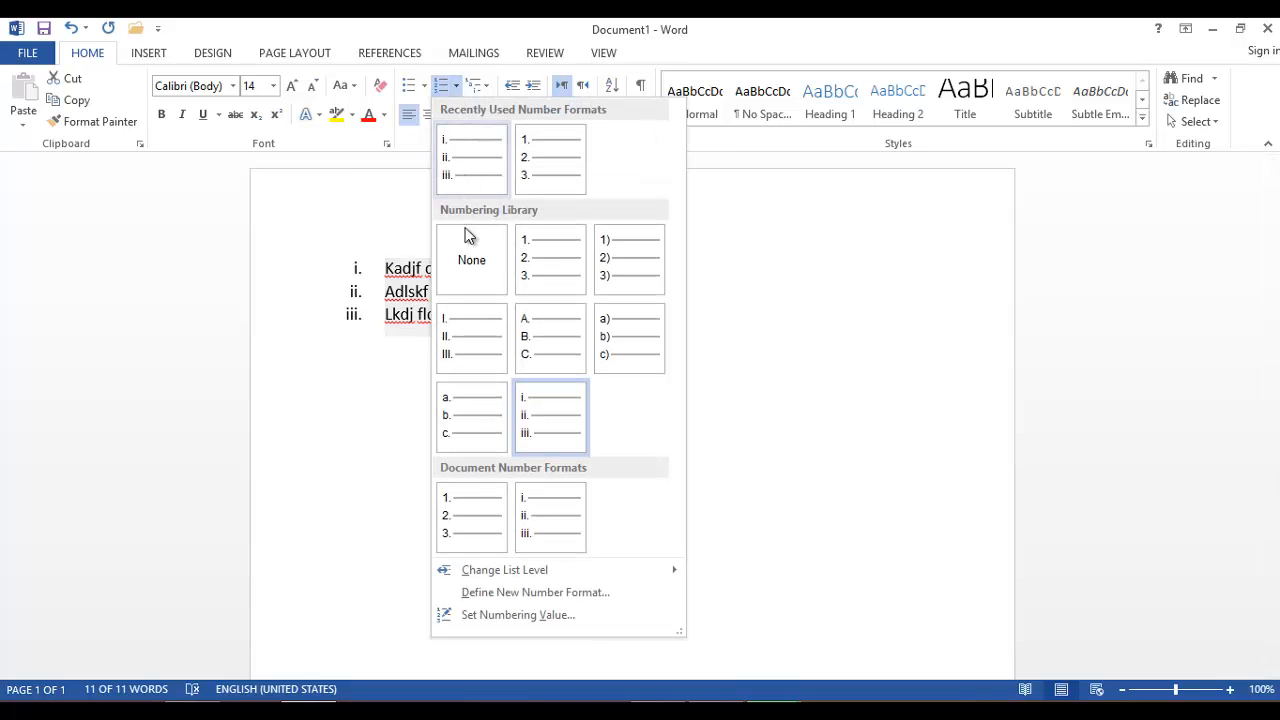
left_click(506, 596)
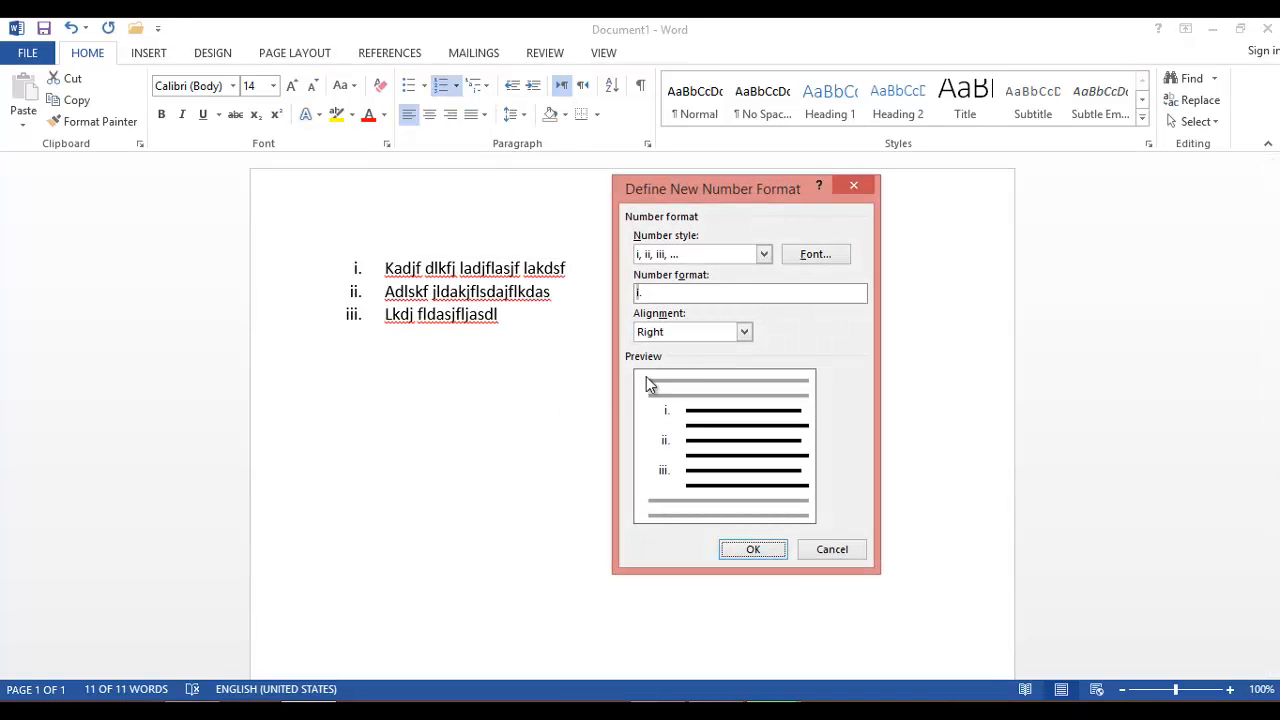
left_click(765, 256)
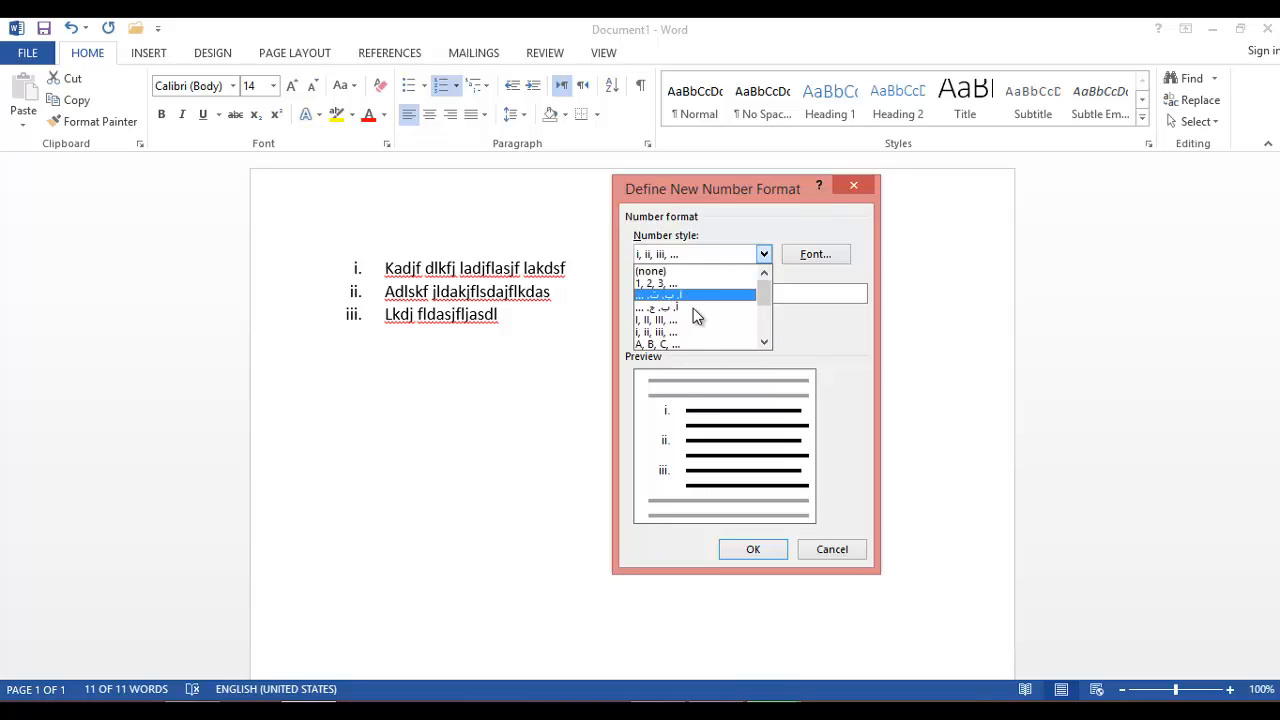
left_click(800, 256)
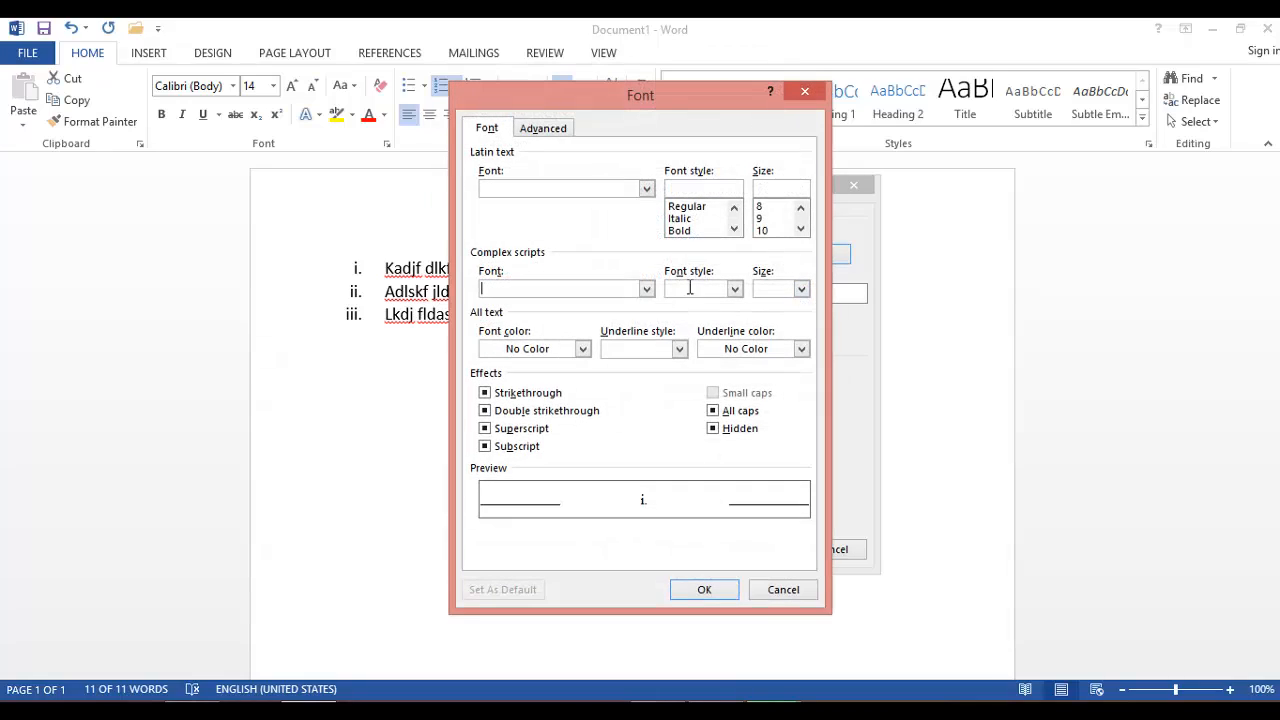
left_click(554, 129)
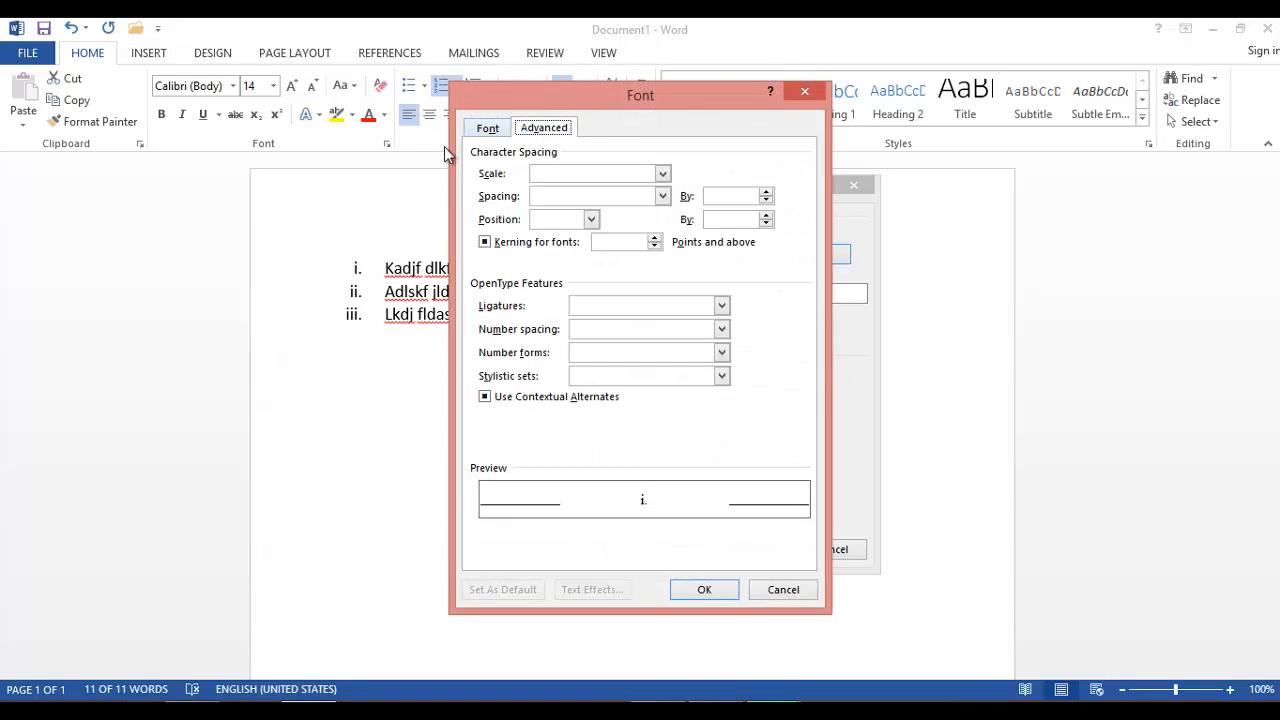
left_click(662, 175)
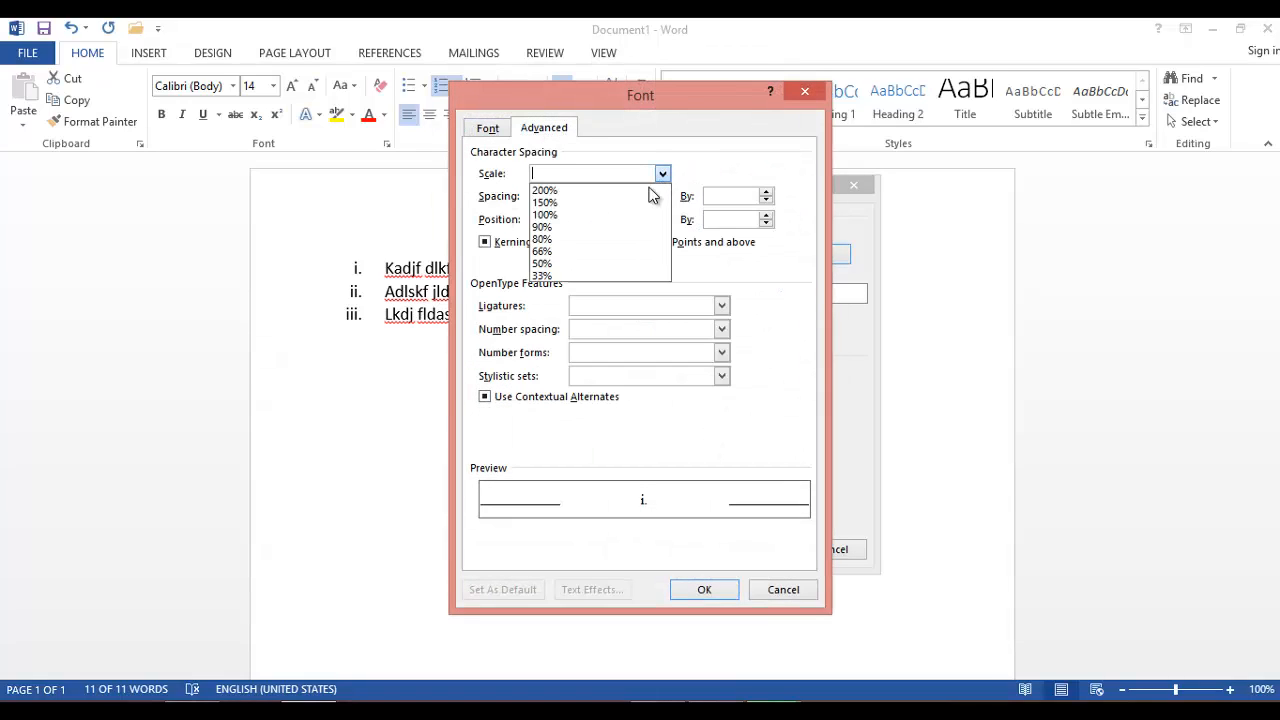
left_click(660, 172)
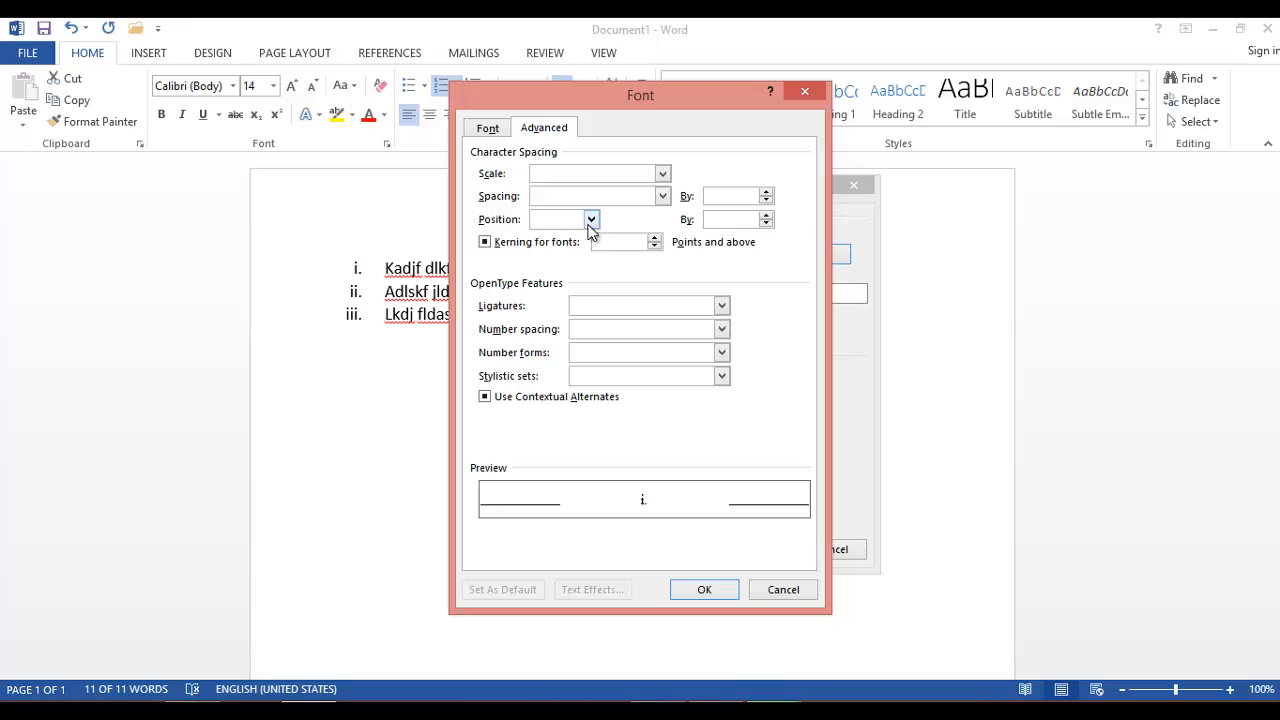
- Look through the complex script font and font color choices for the numbering, leaving the number format definition without changes
left_click(488, 128)
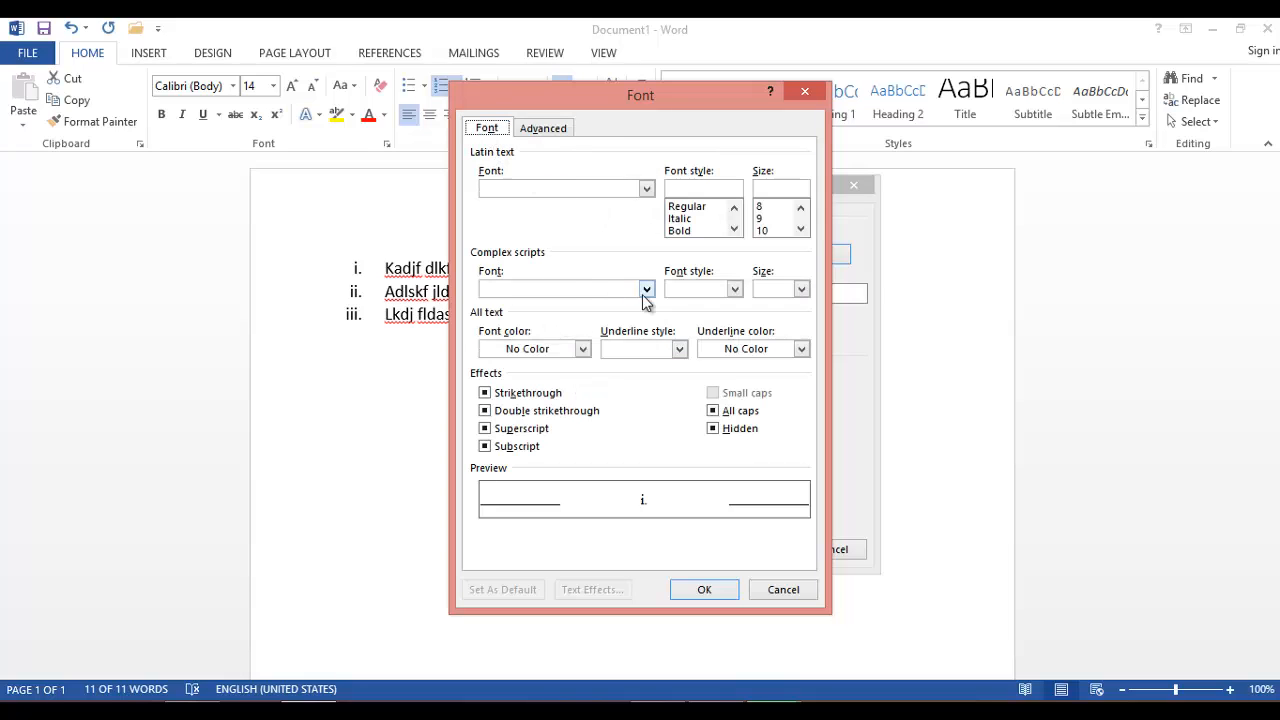
left_click(644, 292)
left_click(646, 289)
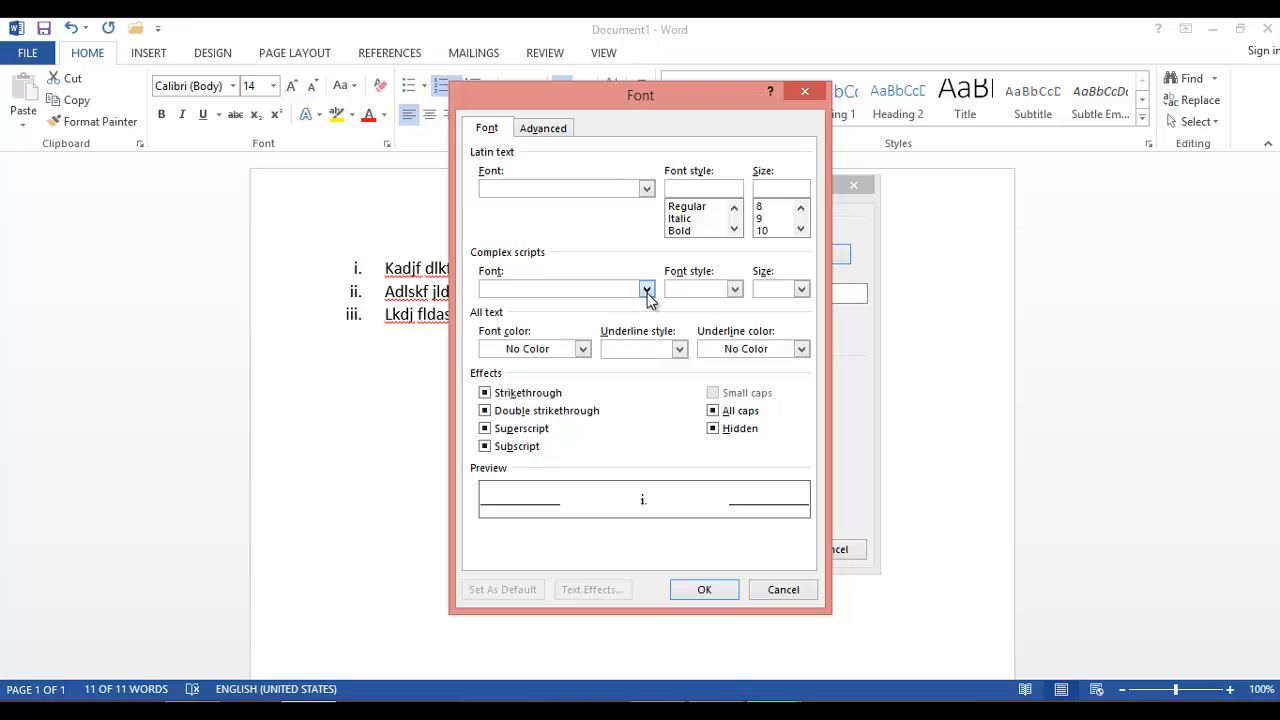
left_click(581, 349)
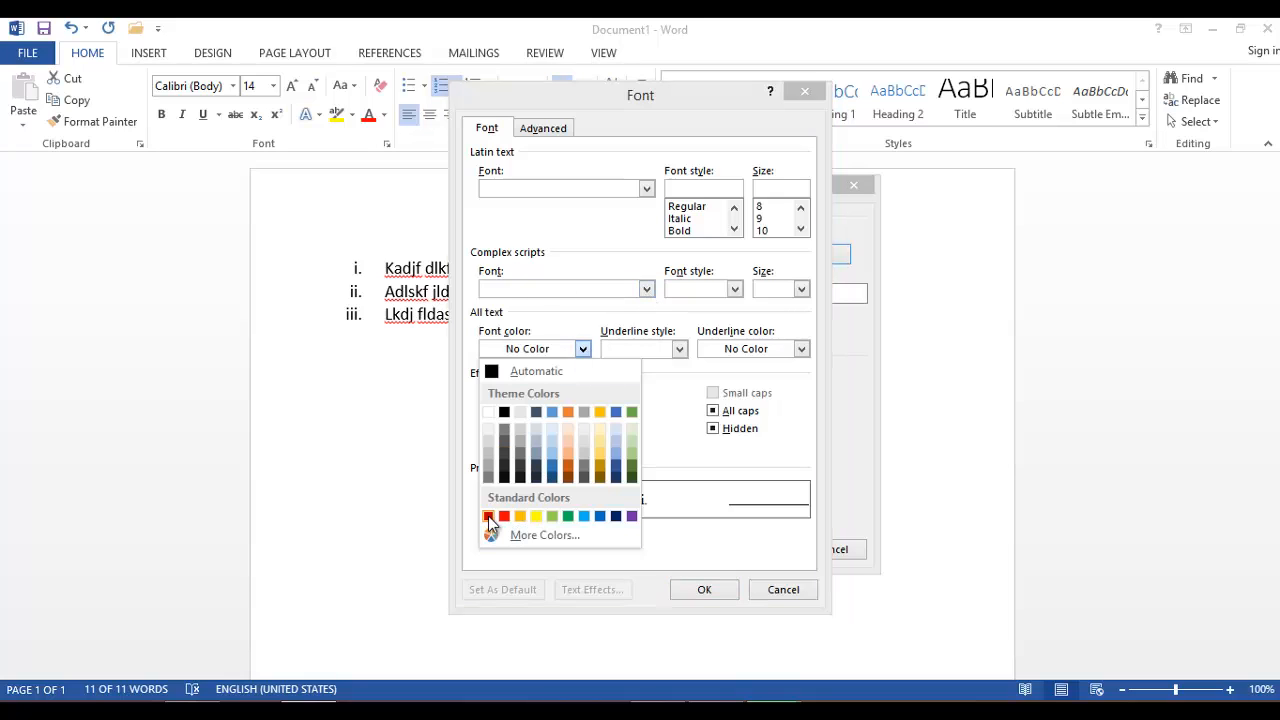
left_click(671, 387)
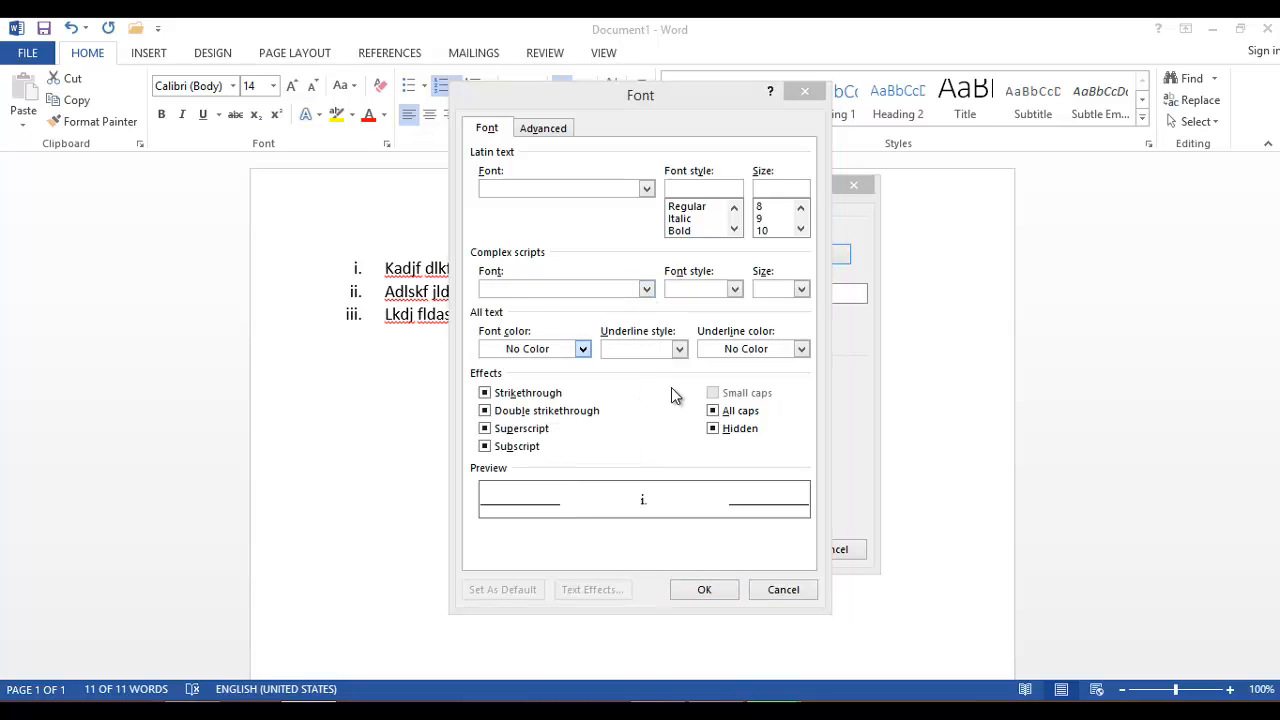
left_click(778, 590)
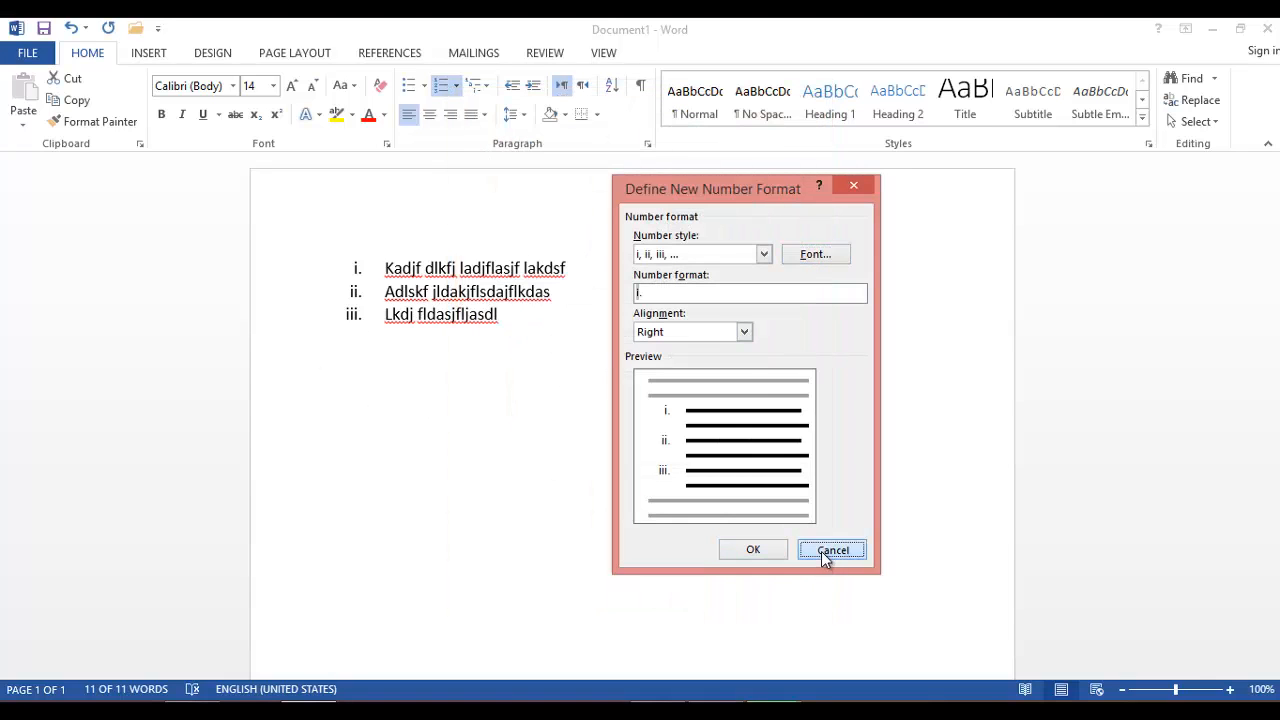
left_click(826, 551)
- Change the three list items from Roman numbering to the solid round bullet
left_click(424, 86)
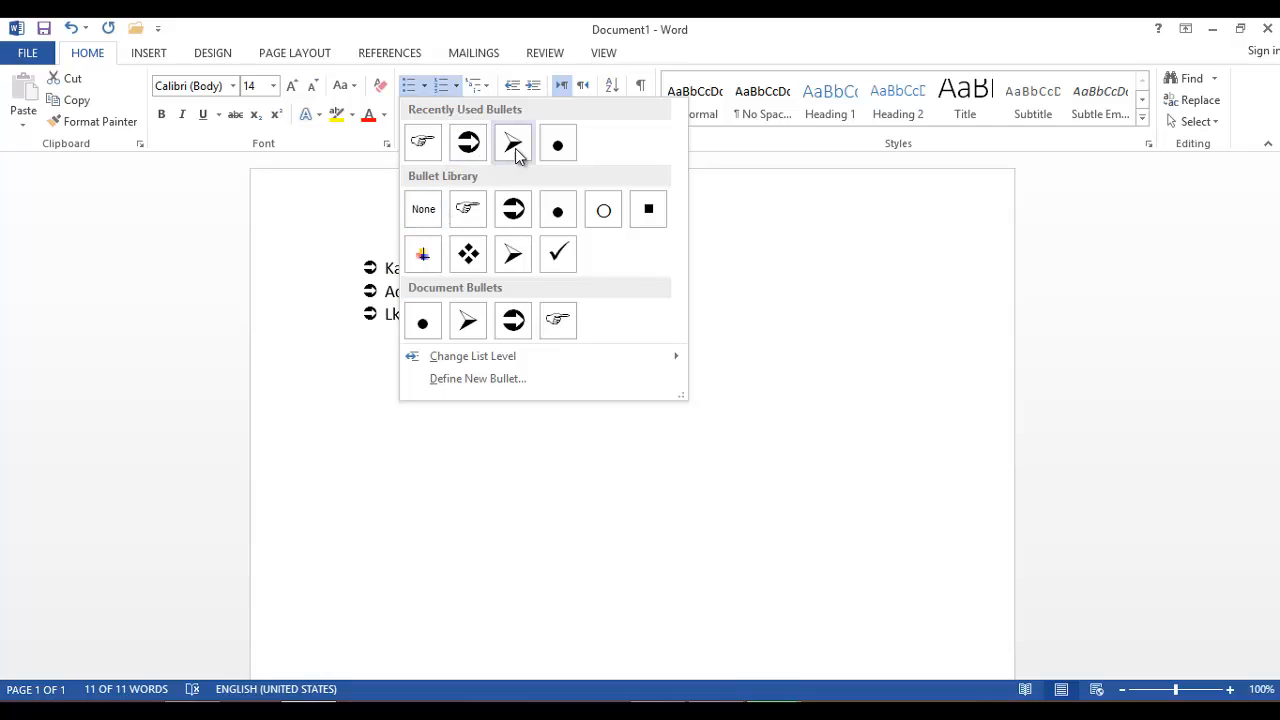
left_click(558, 150)
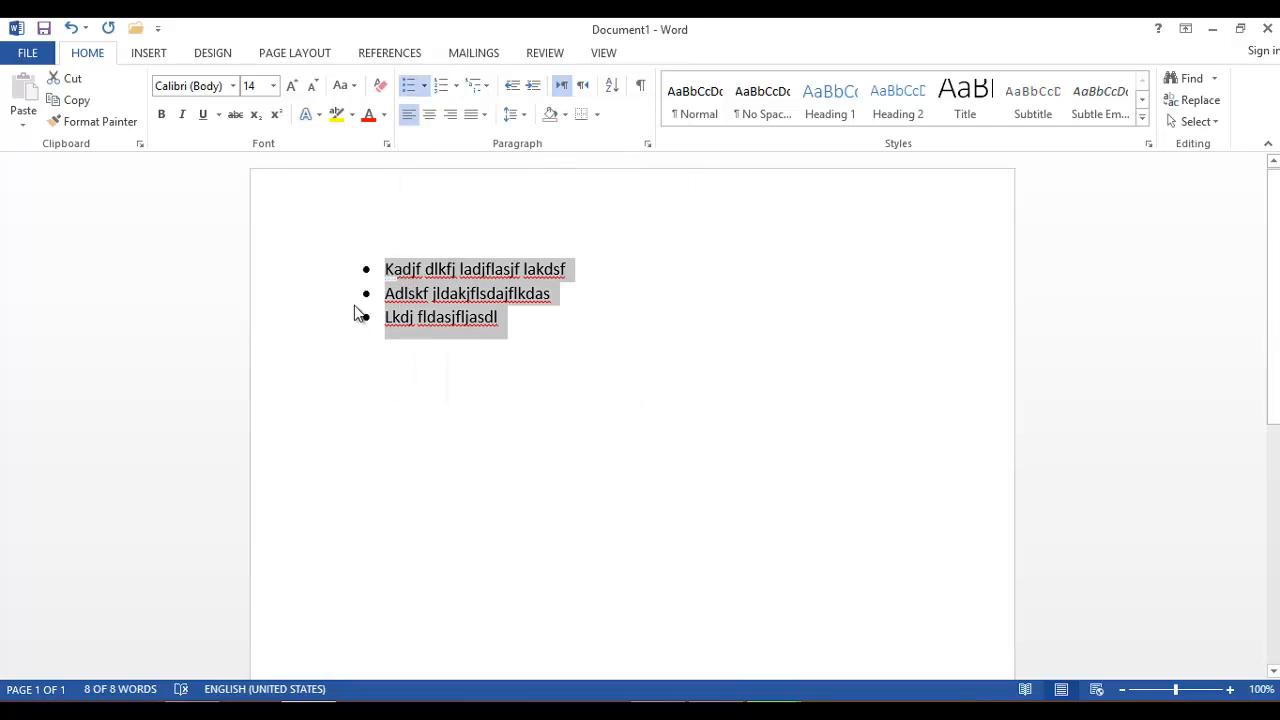
left_click(514, 330)
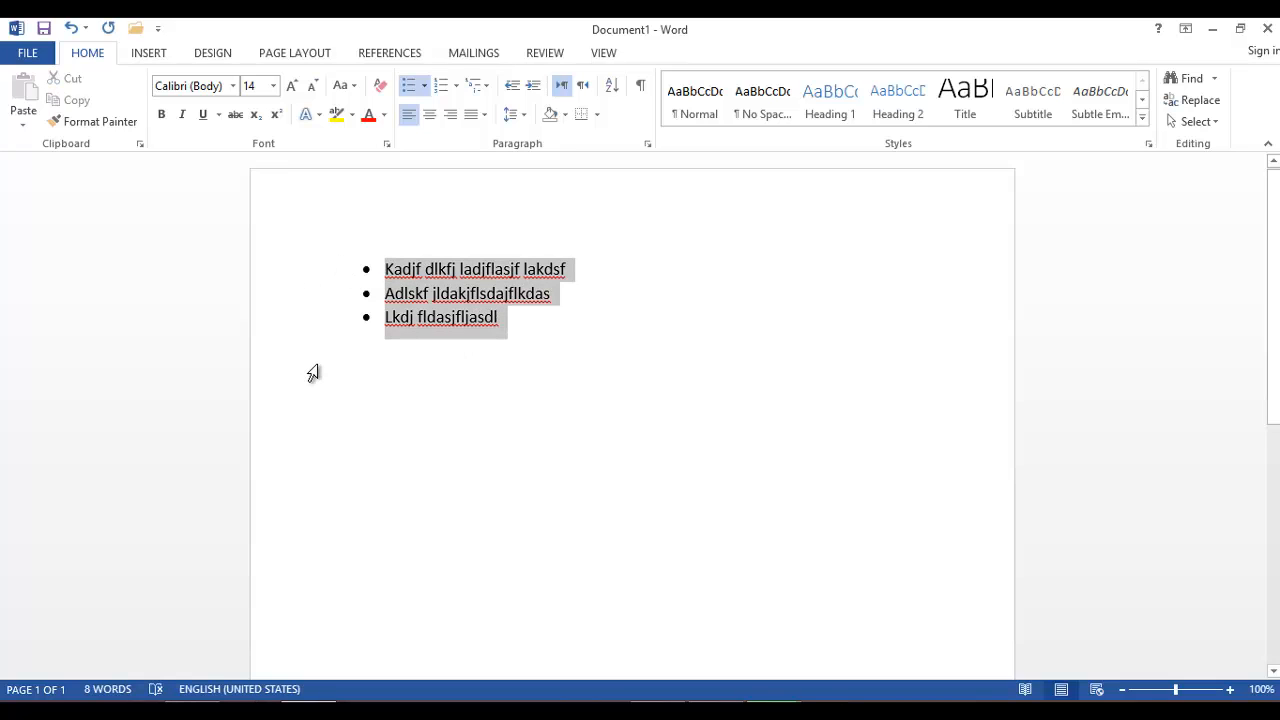
left_click(425, 87)
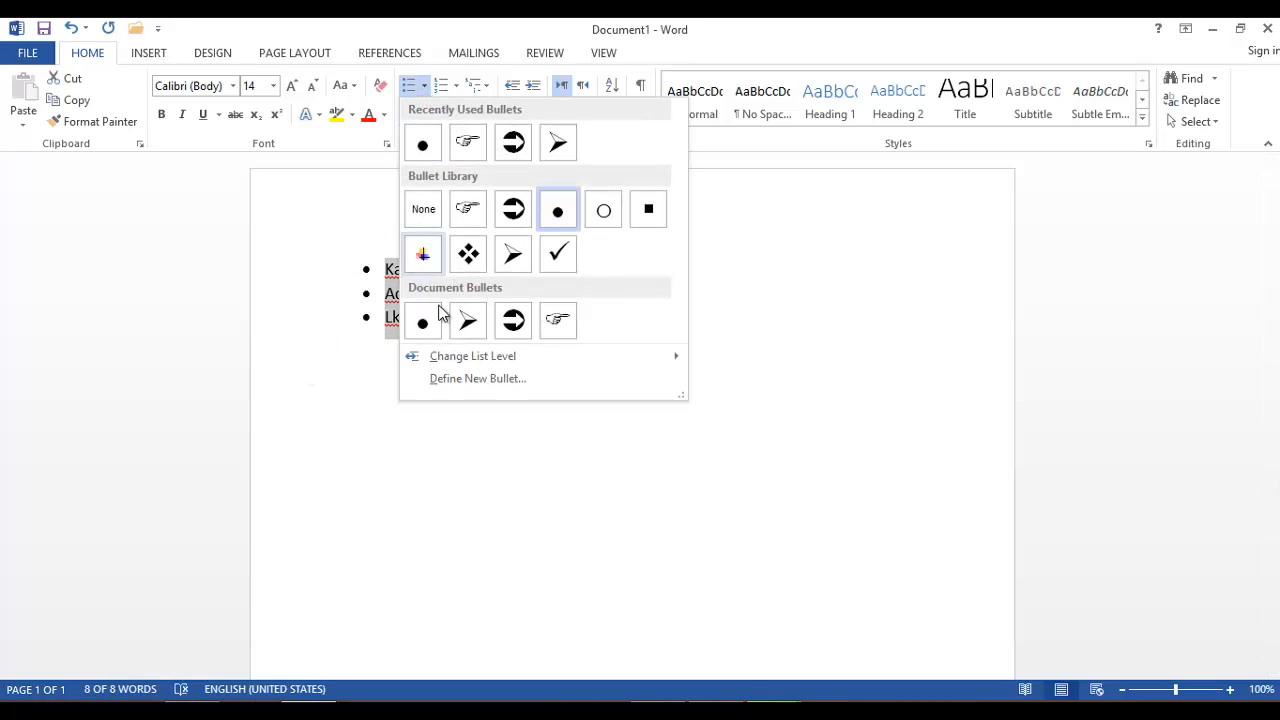
left_click(457, 378)
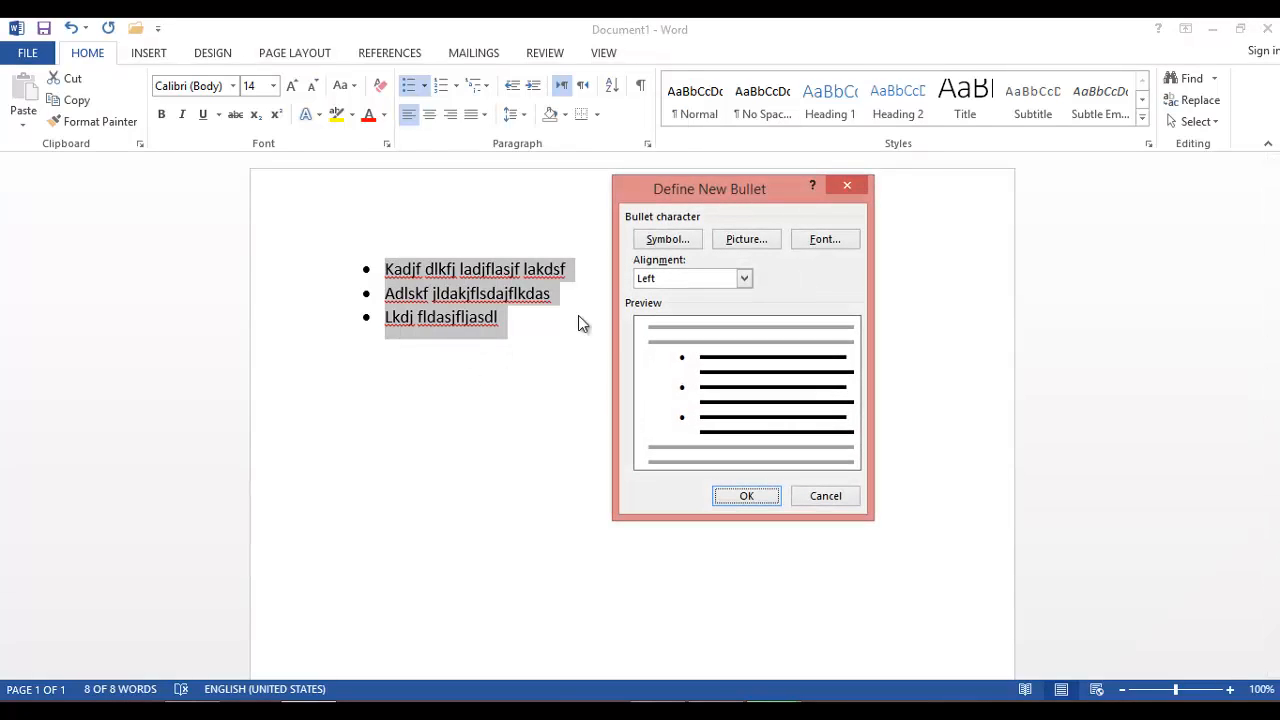
left_click(848, 188)
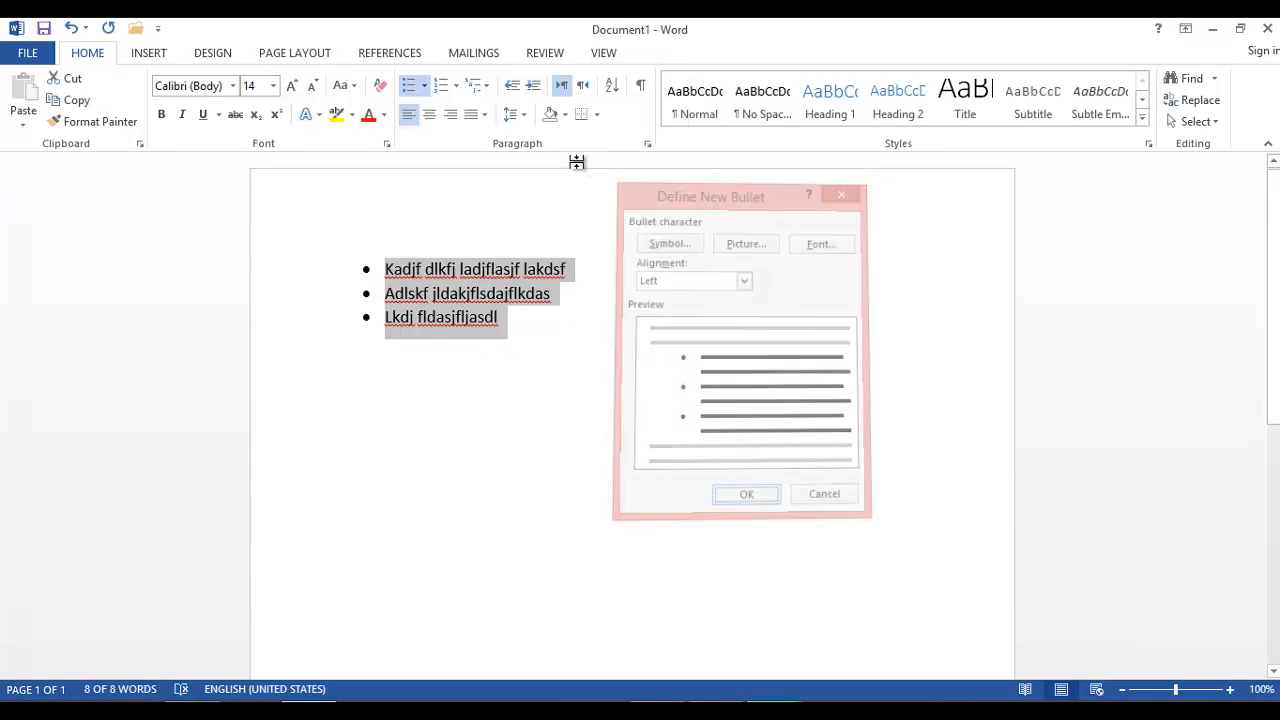
- Start defining a new bullet and check its character code source options, keeping the solid round symbol with code 183
left_click(425, 87)
mouse_move(449, 362)
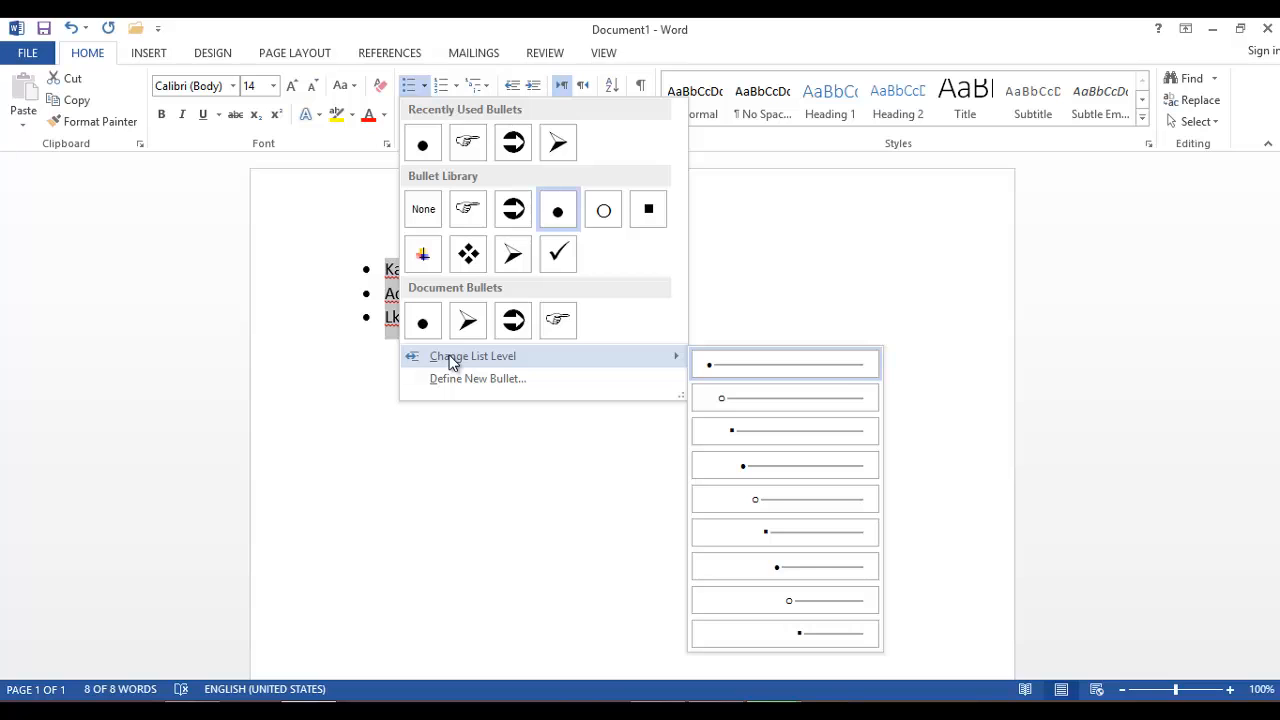
left_click(451, 378)
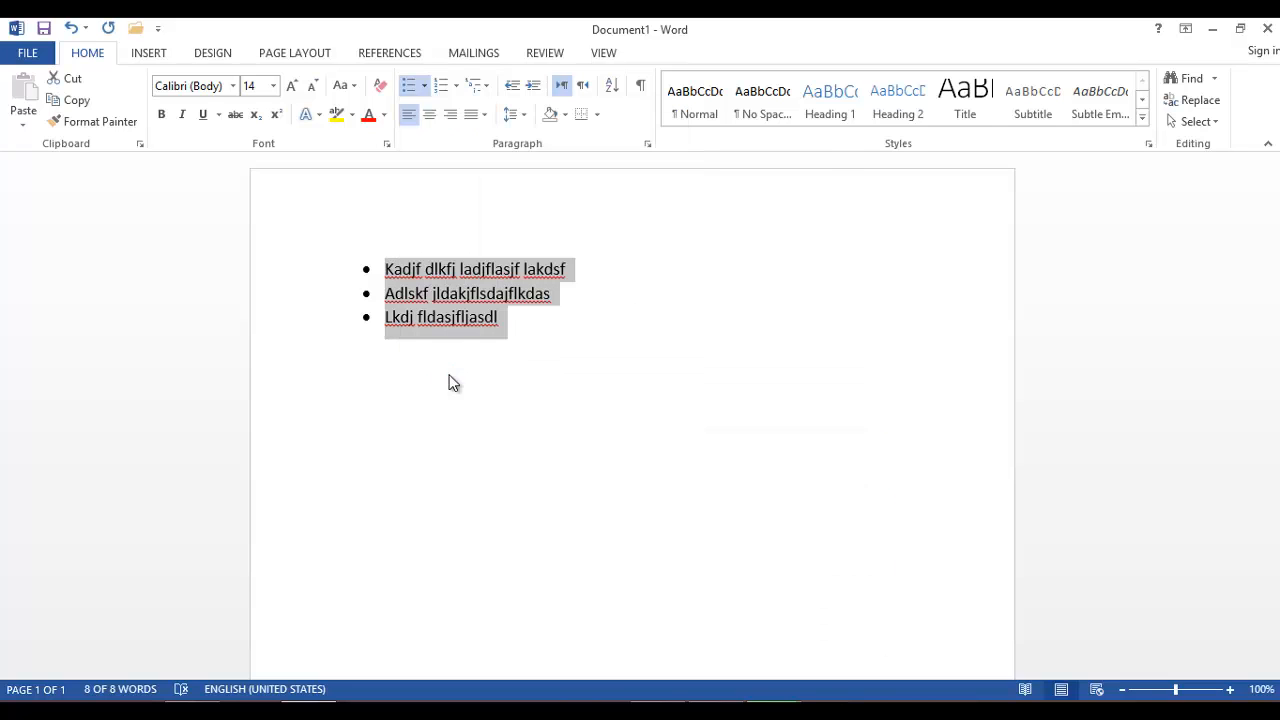
left_click(680, 242)
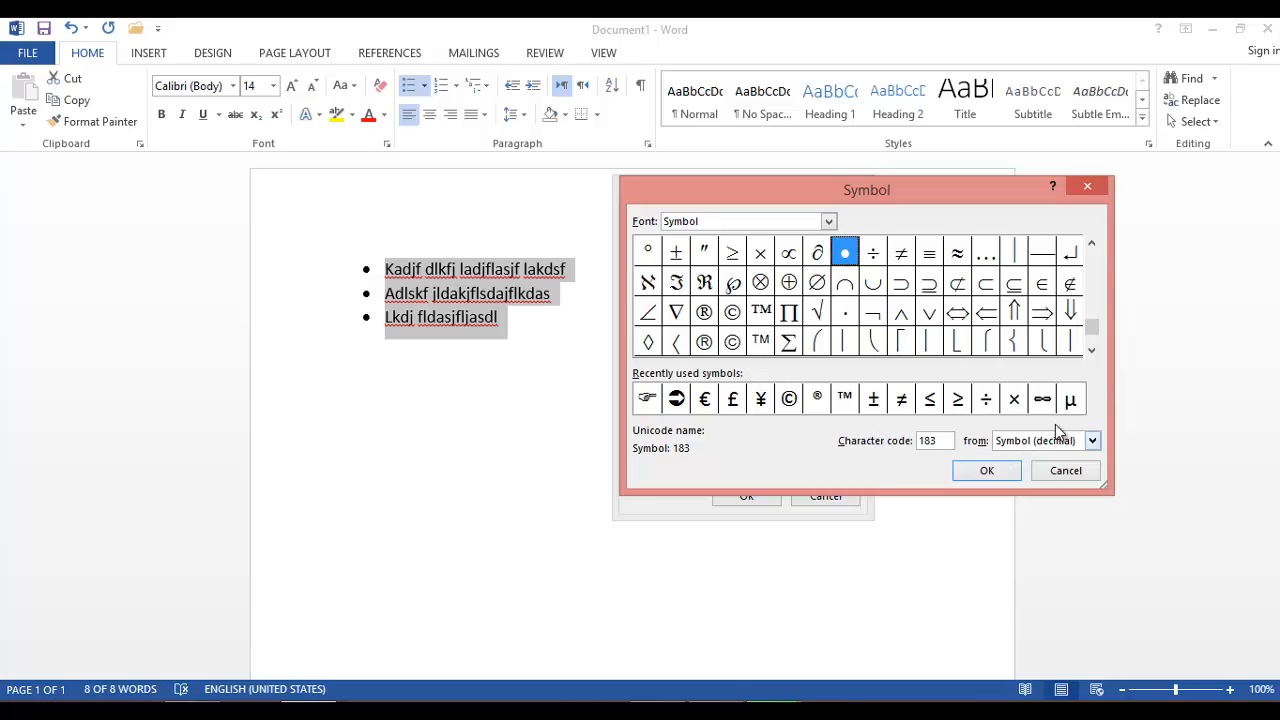
left_click(1093, 441)
left_click(1088, 441)
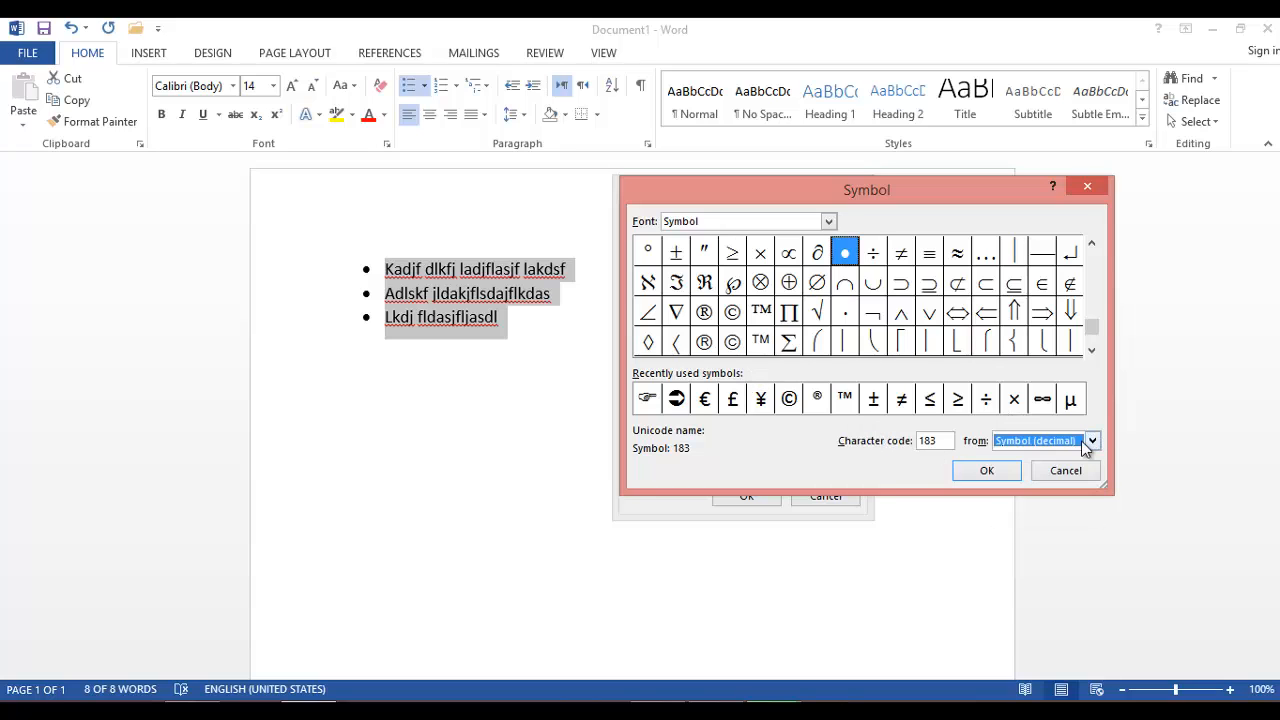
left_click(985, 470)
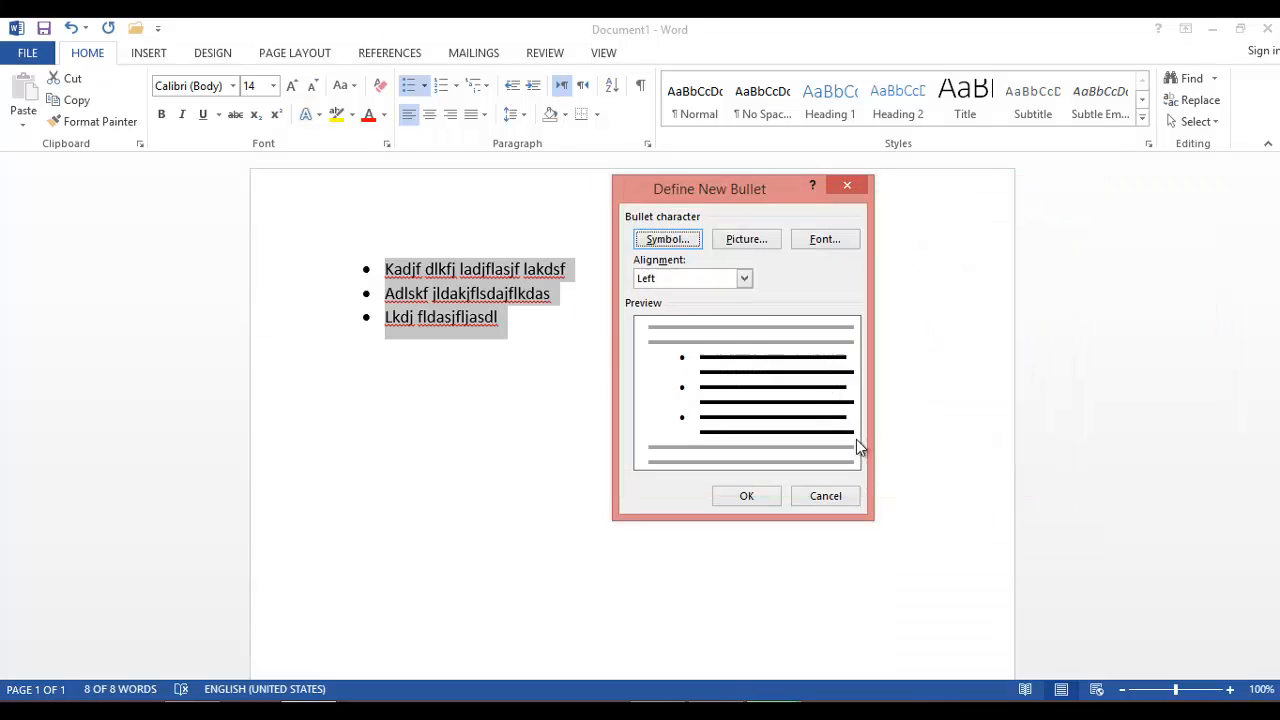
- Set the new bullet's font color to red and apply it to the three list items
left_click(825, 241)
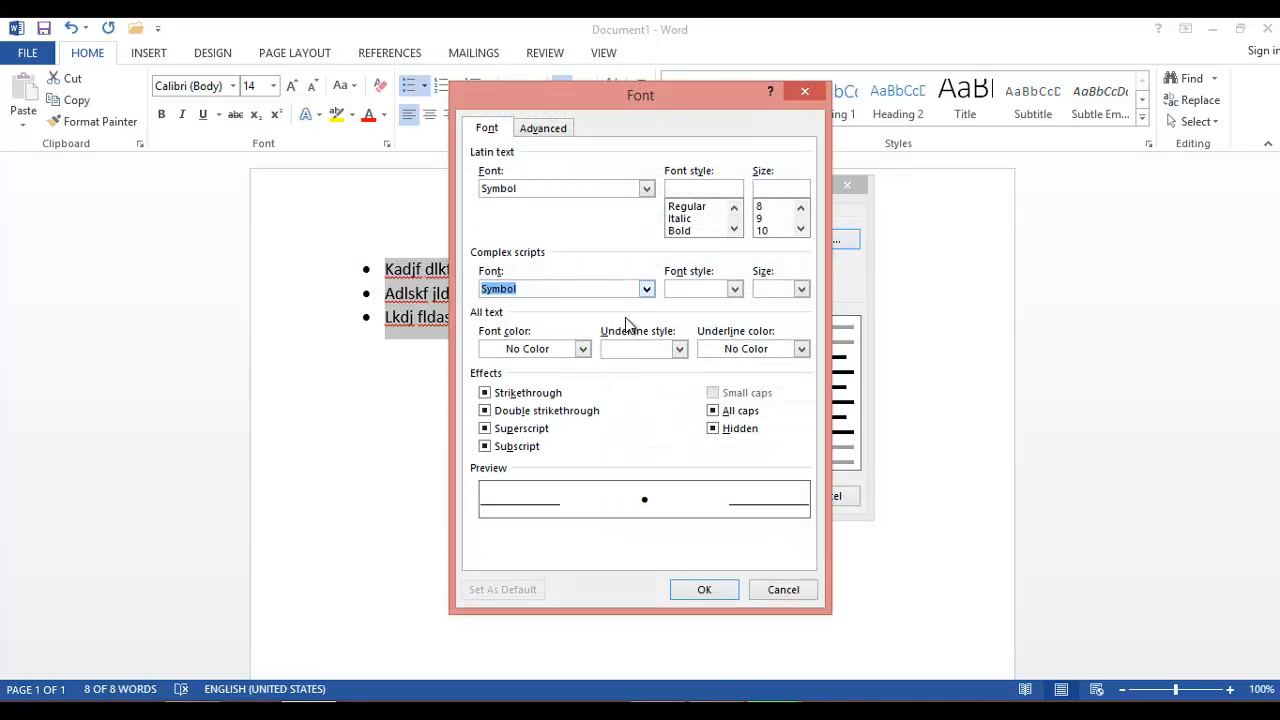
left_click(584, 350)
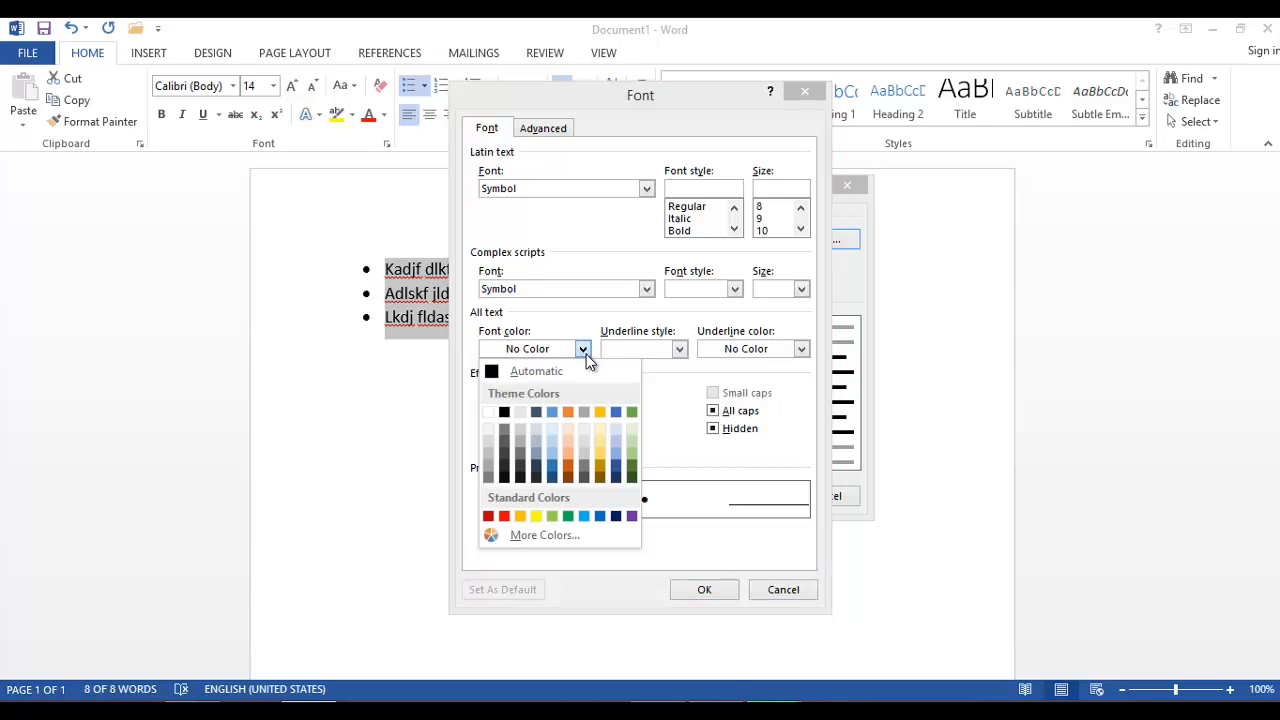
left_click(504, 517)
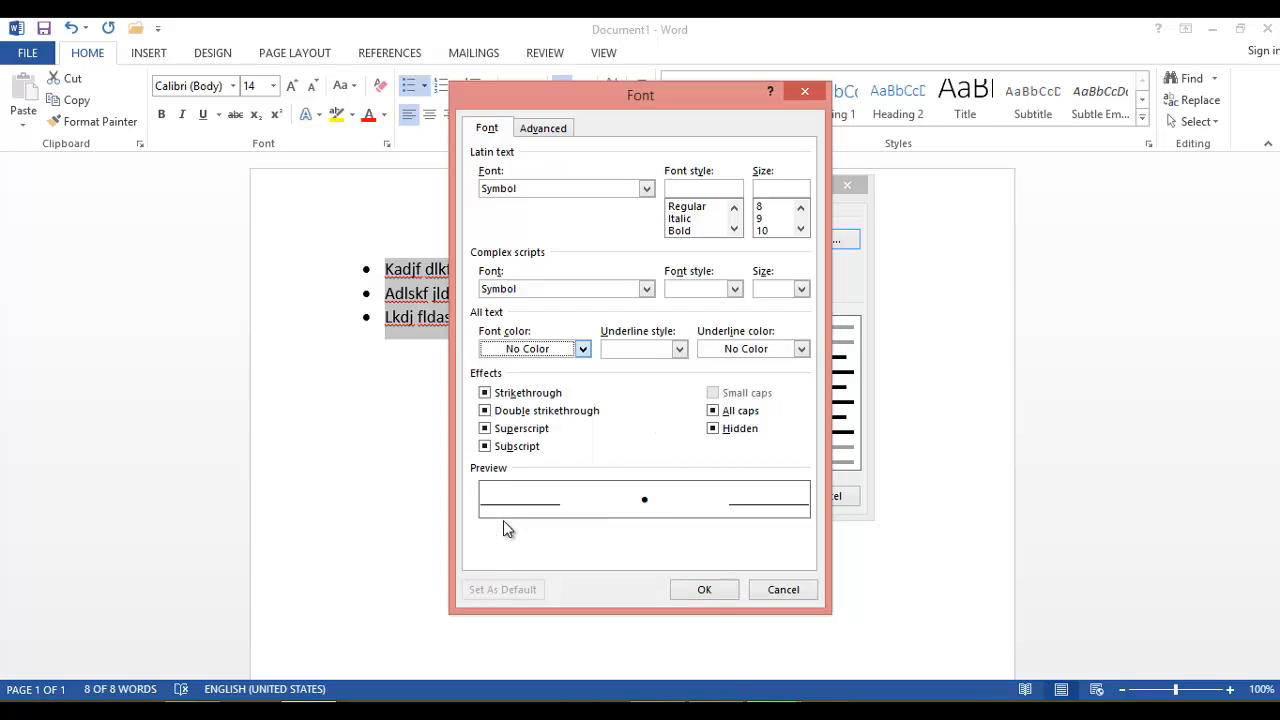
left_click(699, 592)
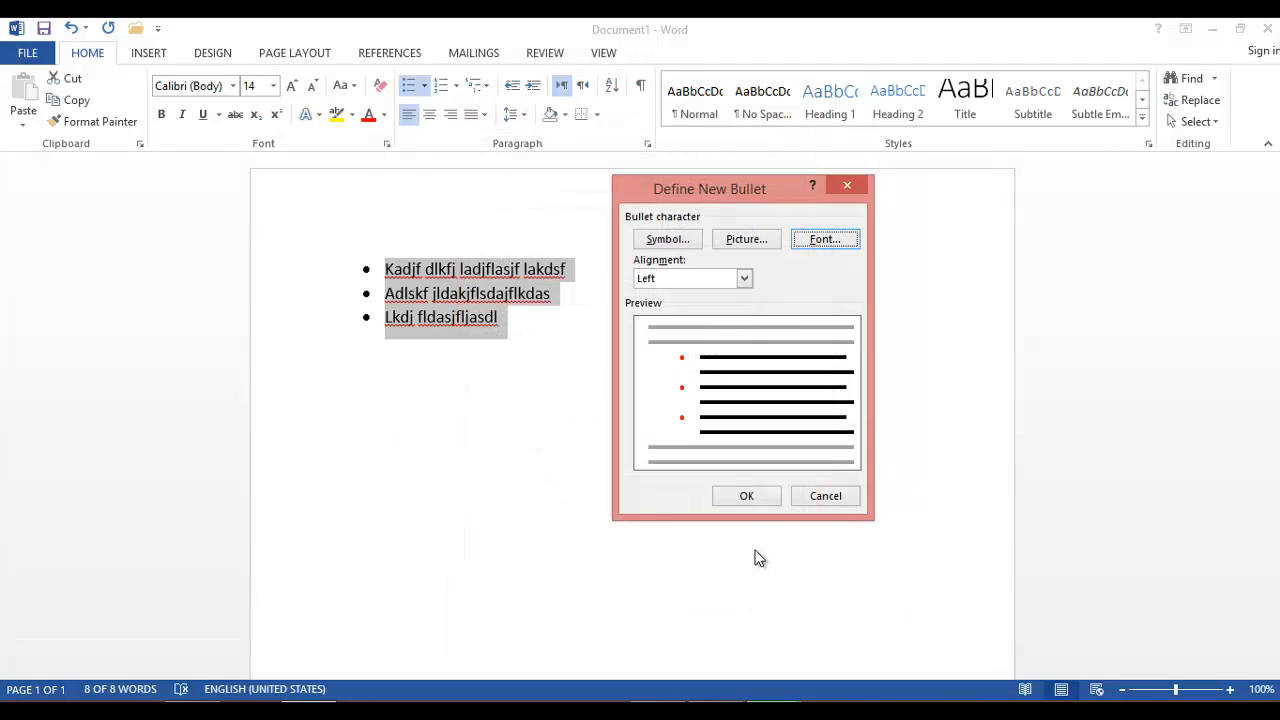
left_click(746, 496)
left_click(553, 436)
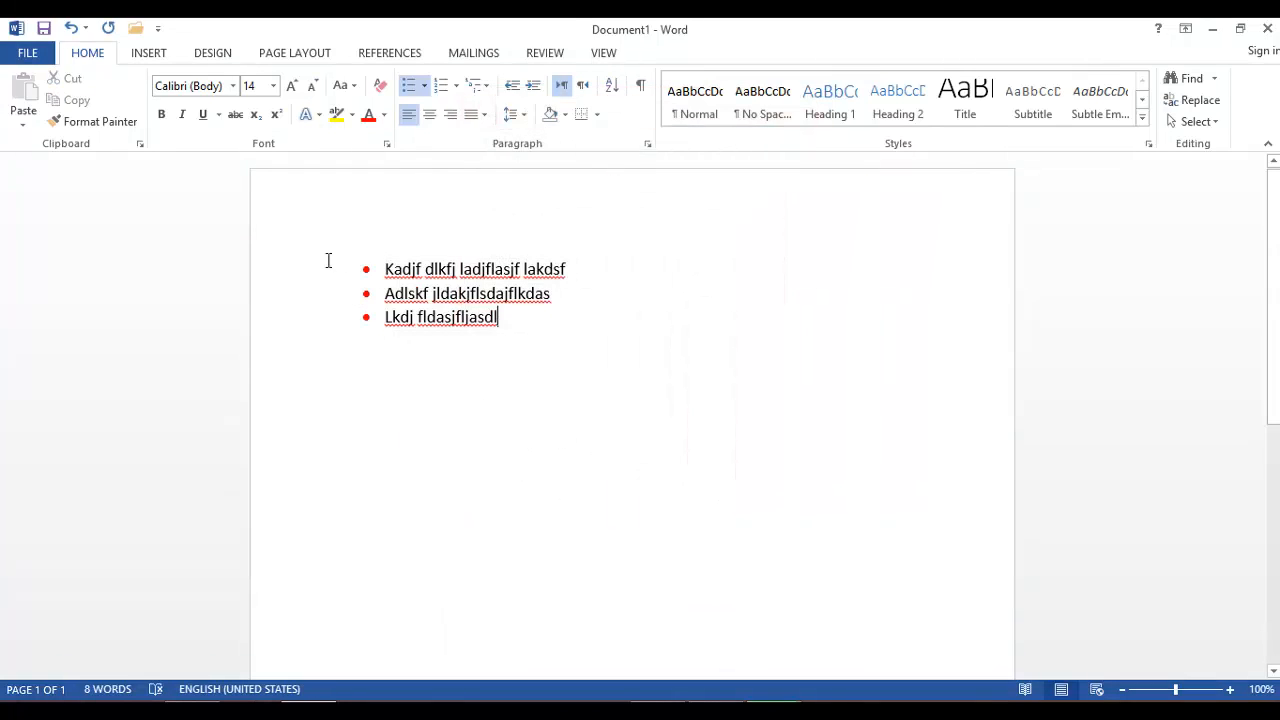
- Define a new bullet with a green font color in the Symbol font for all three list items
left_click_drag(314, 275, 317, 338)
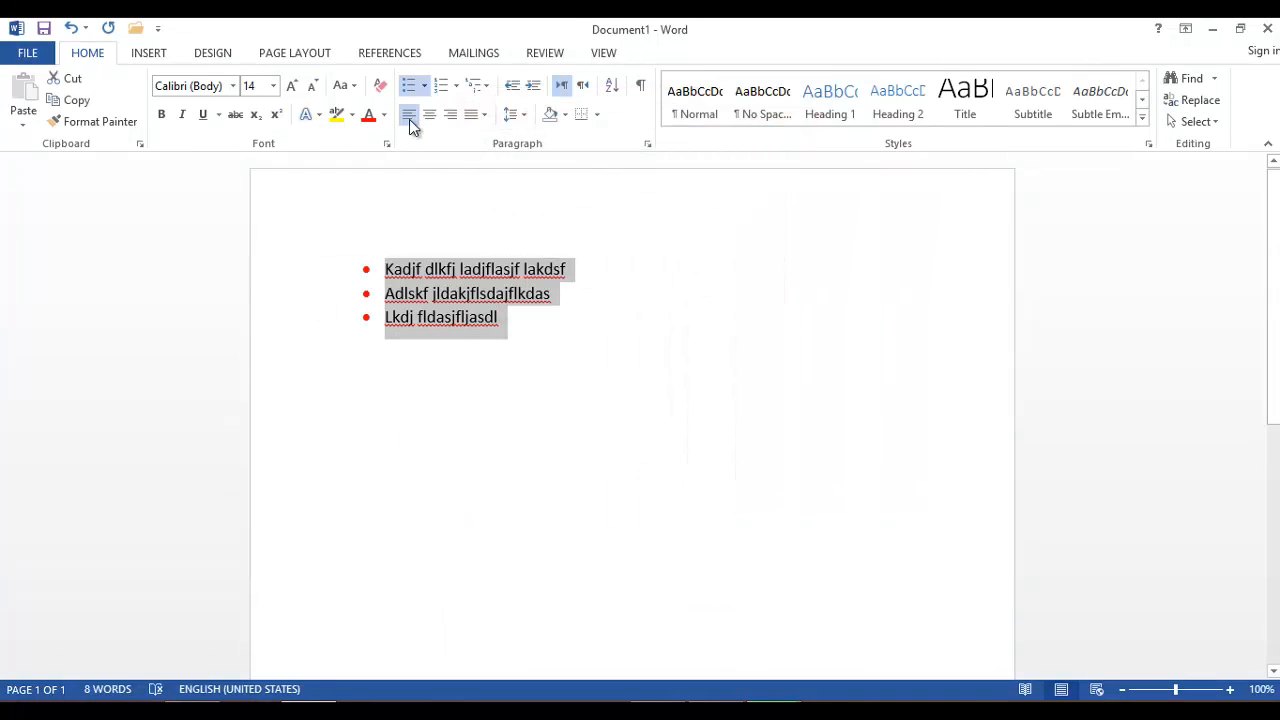
left_click(424, 87)
left_click(449, 375)
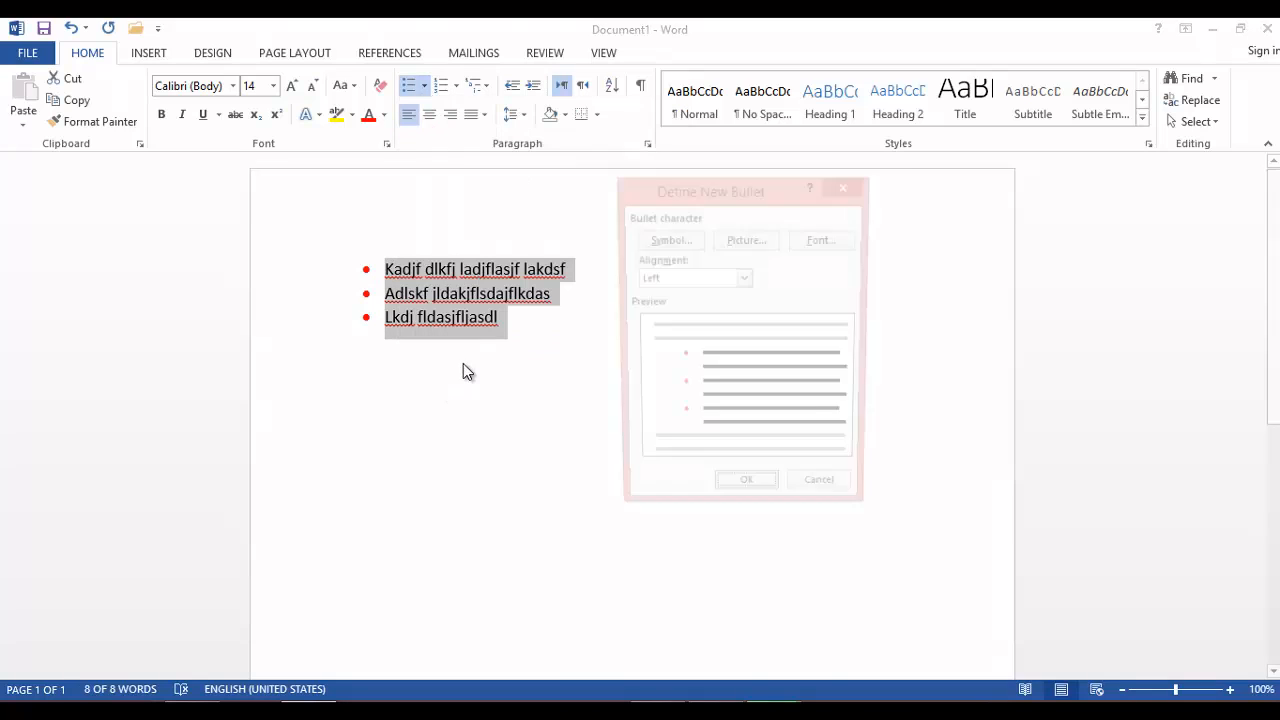
left_click(836, 244)
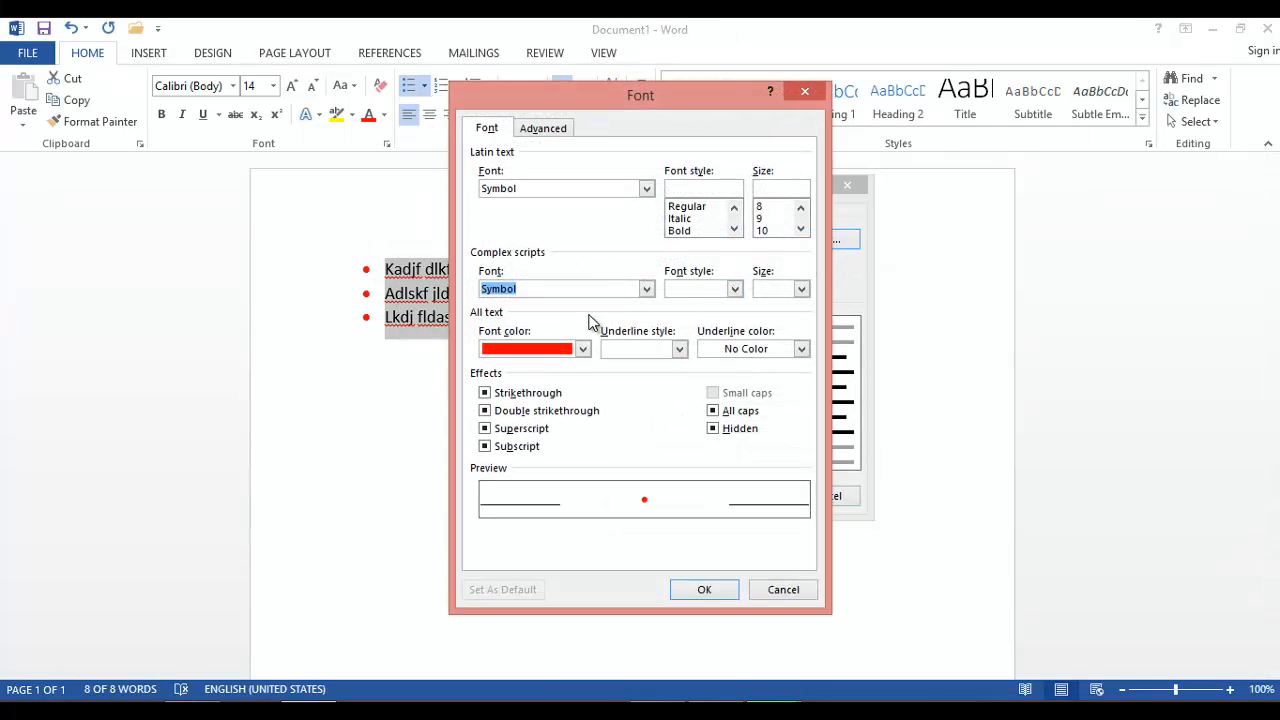
left_click(648, 190)
left_click(650, 240)
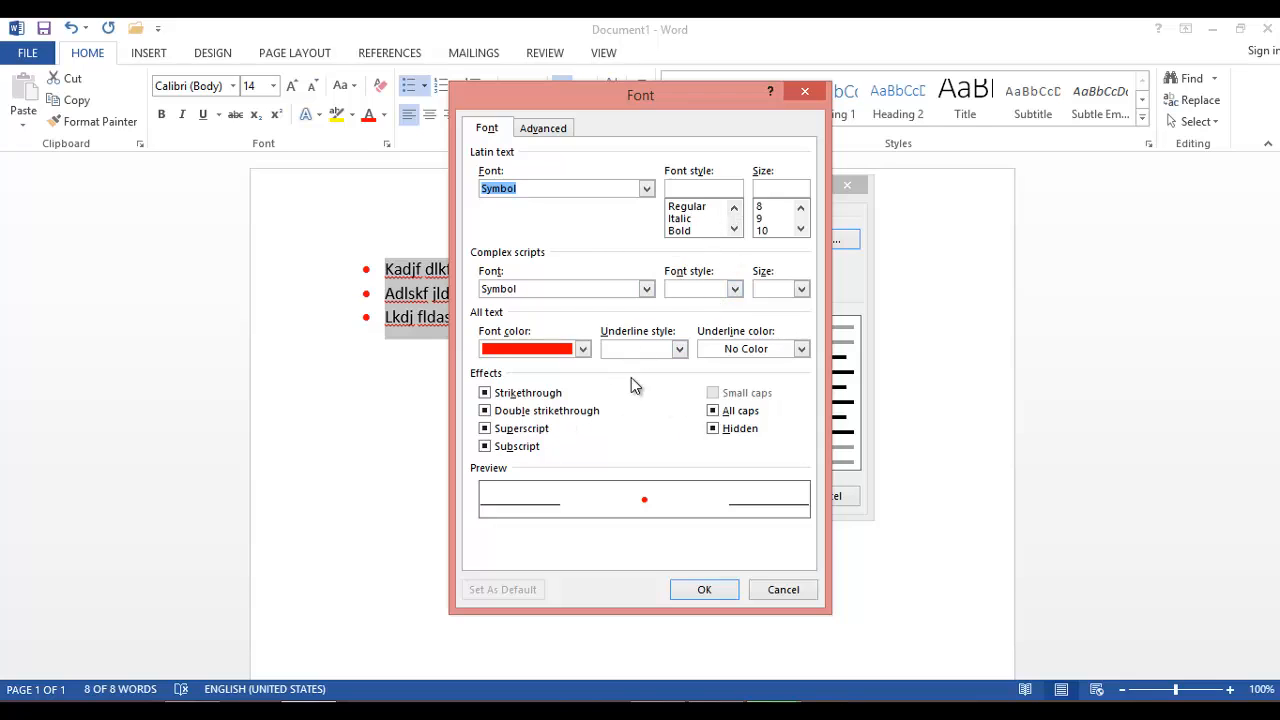
left_click(583, 349)
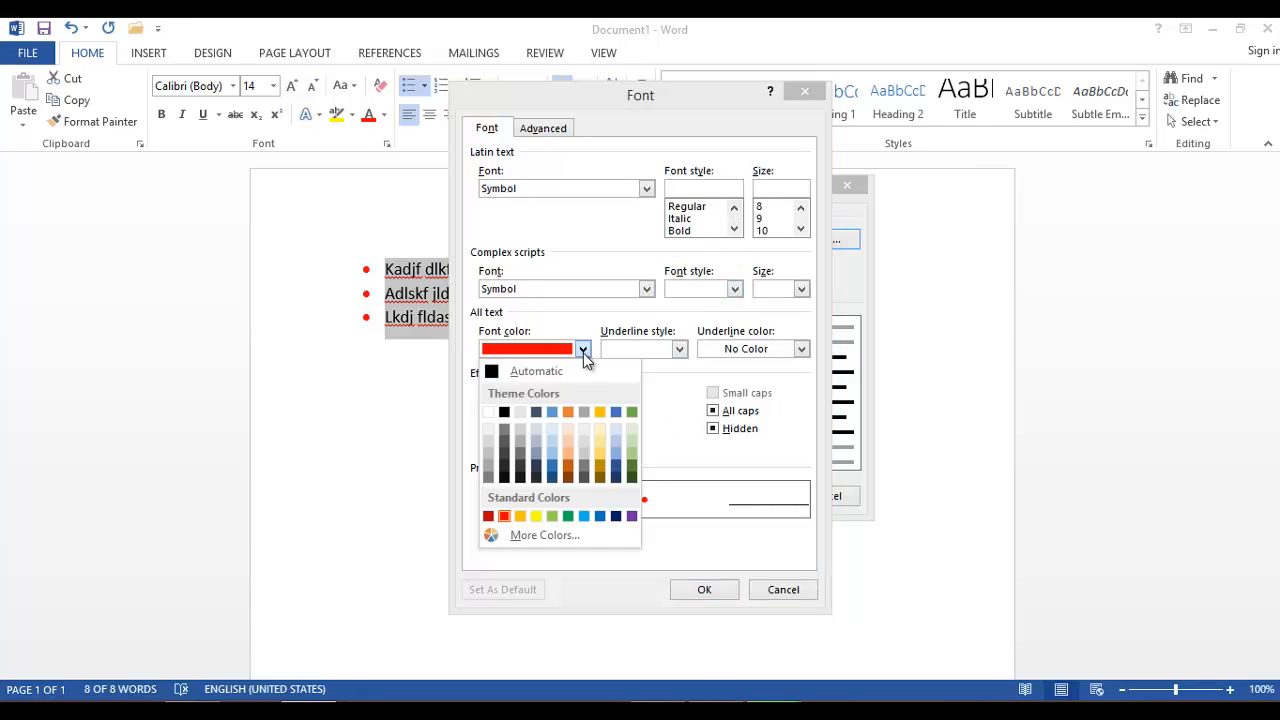
left_click(567, 516)
left_click(704, 590)
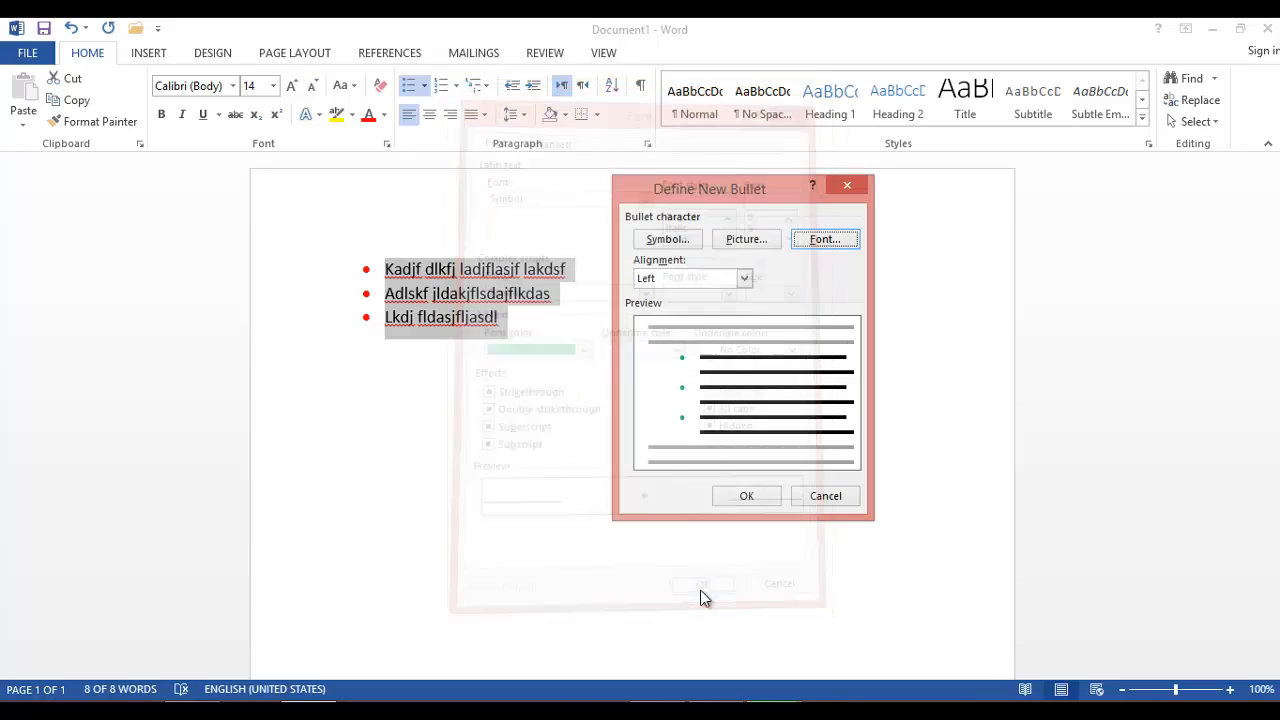
left_click(747, 496)
left_click(495, 418)
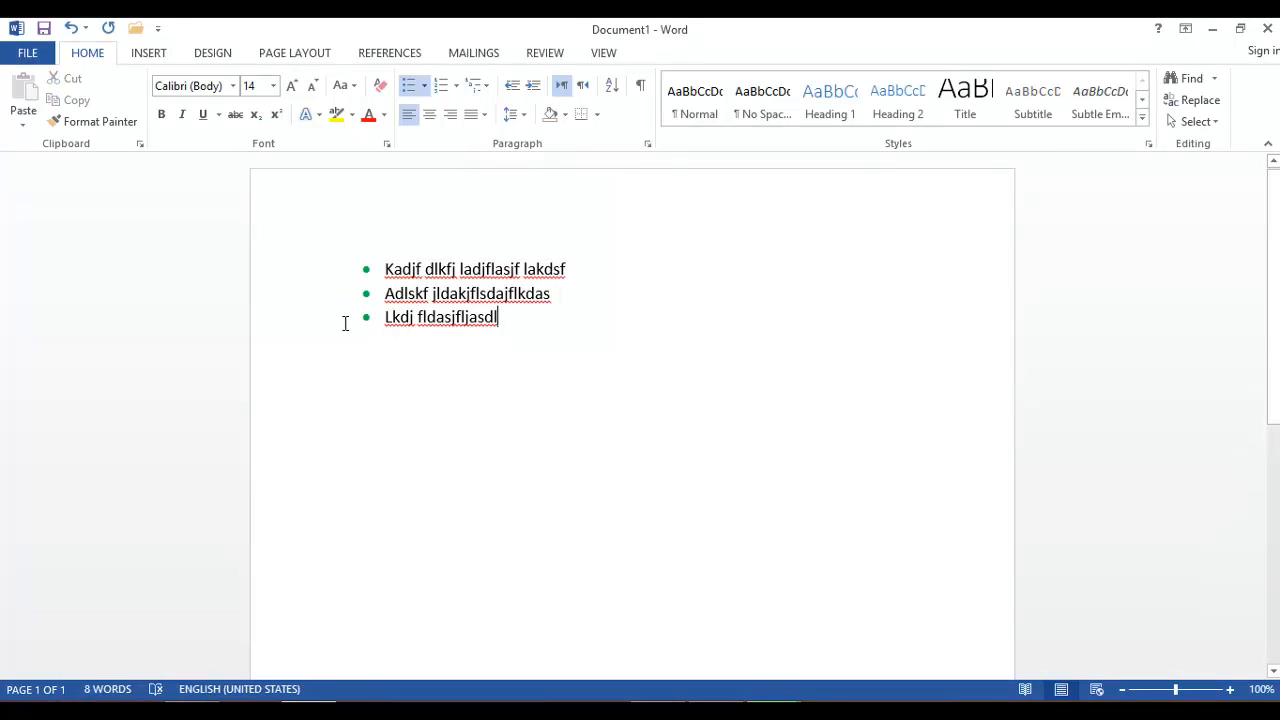
- Apply the multilevel list style I. Heading 1, A. Heading 2, 1. Heading 3 to the lines and close the Navigation pane
left_click(487, 92)
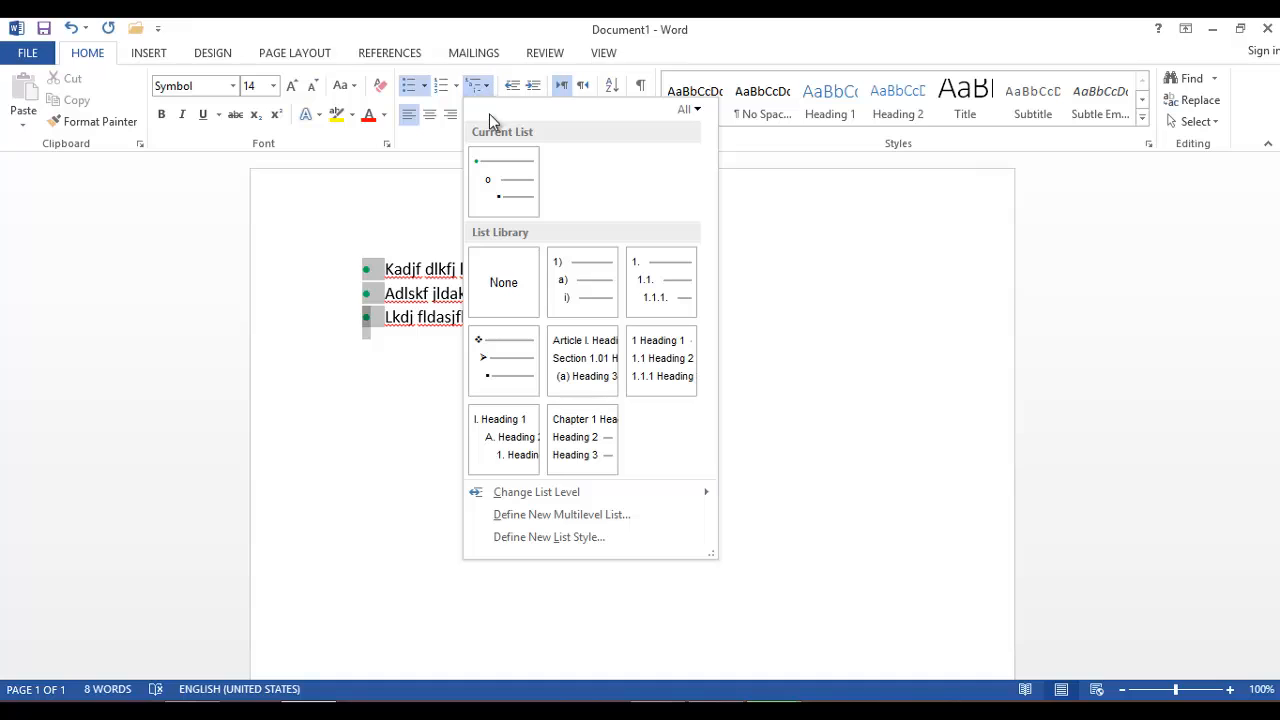
mouse_move(590, 316)
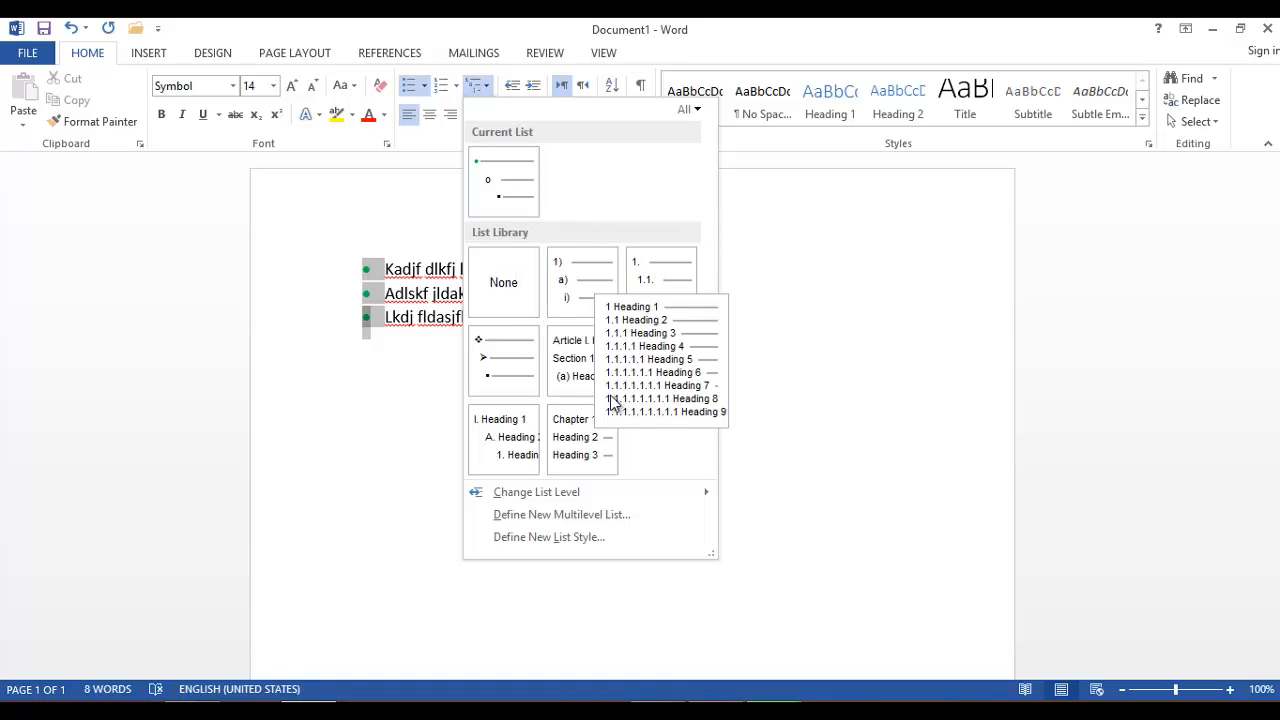
mouse_move(672, 281)
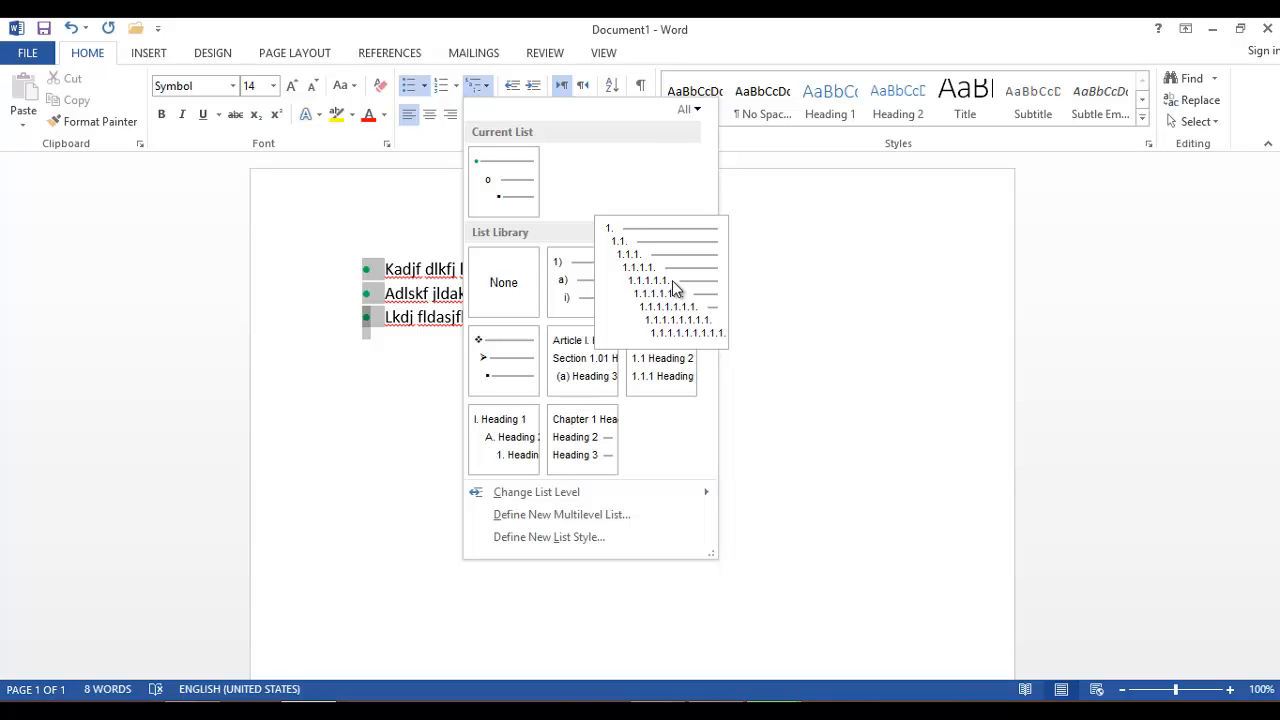
mouse_move(510, 442)
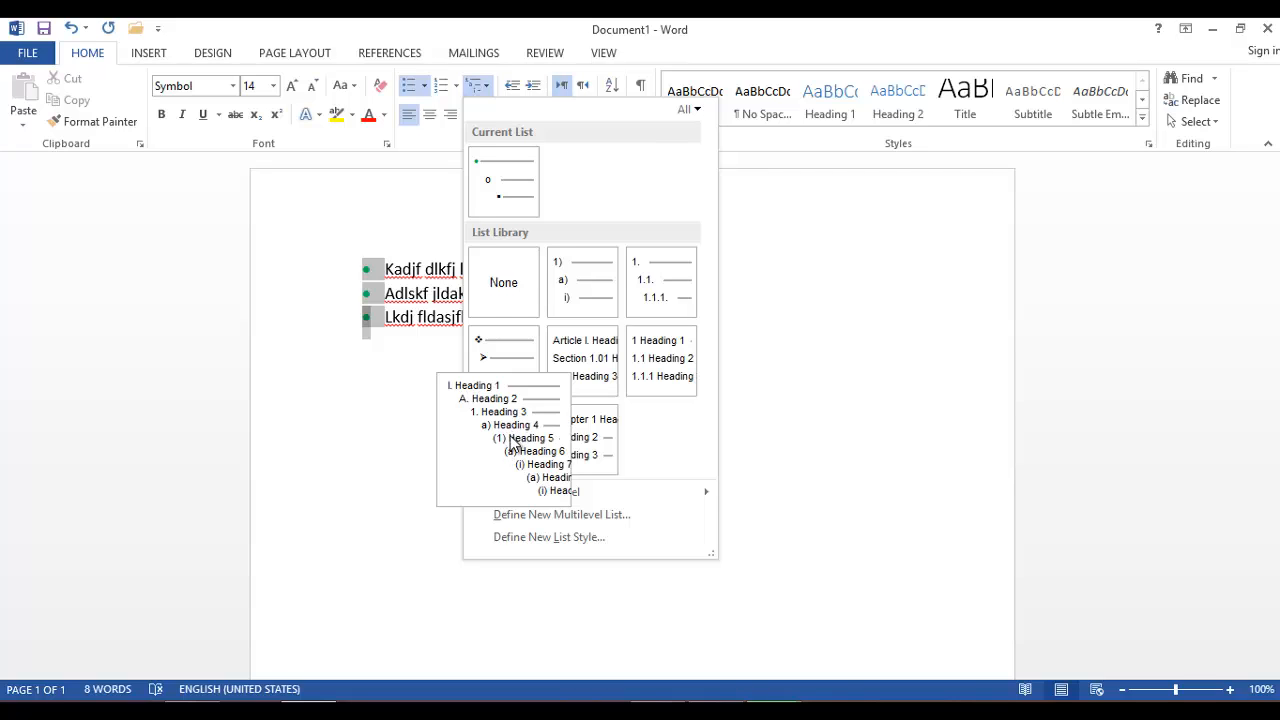
left_click(512, 442)
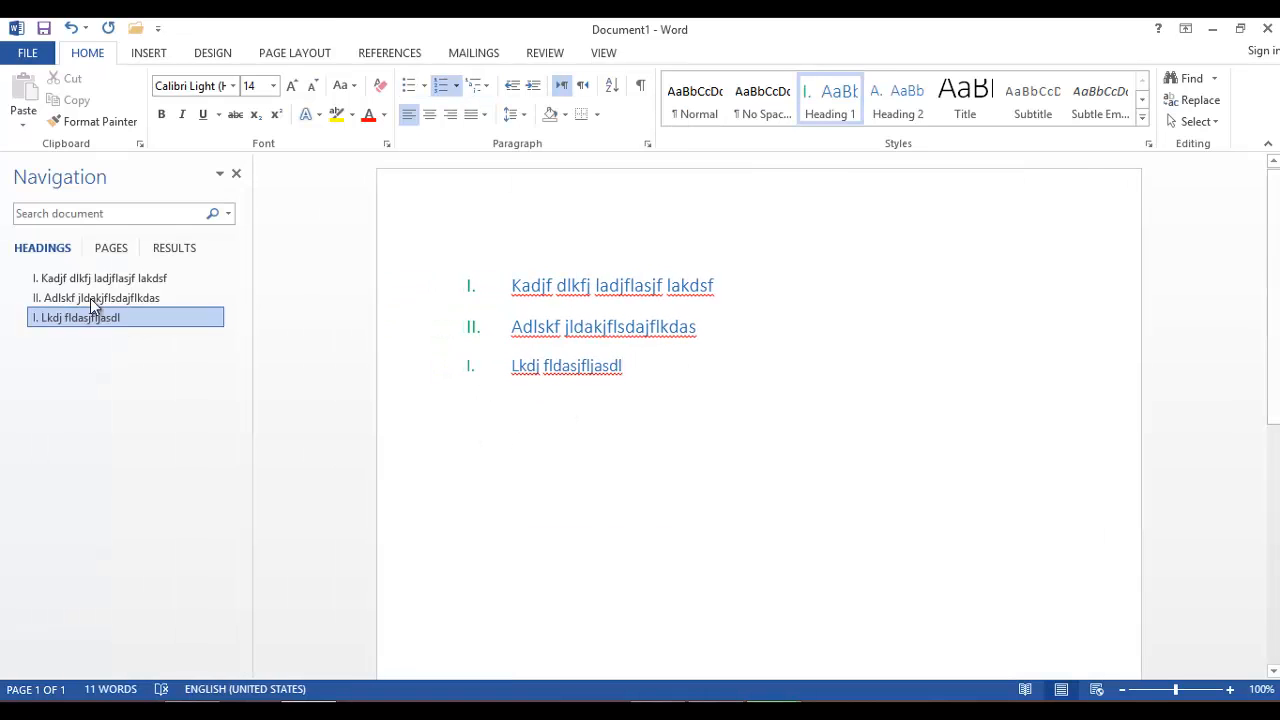
left_click(237, 175)
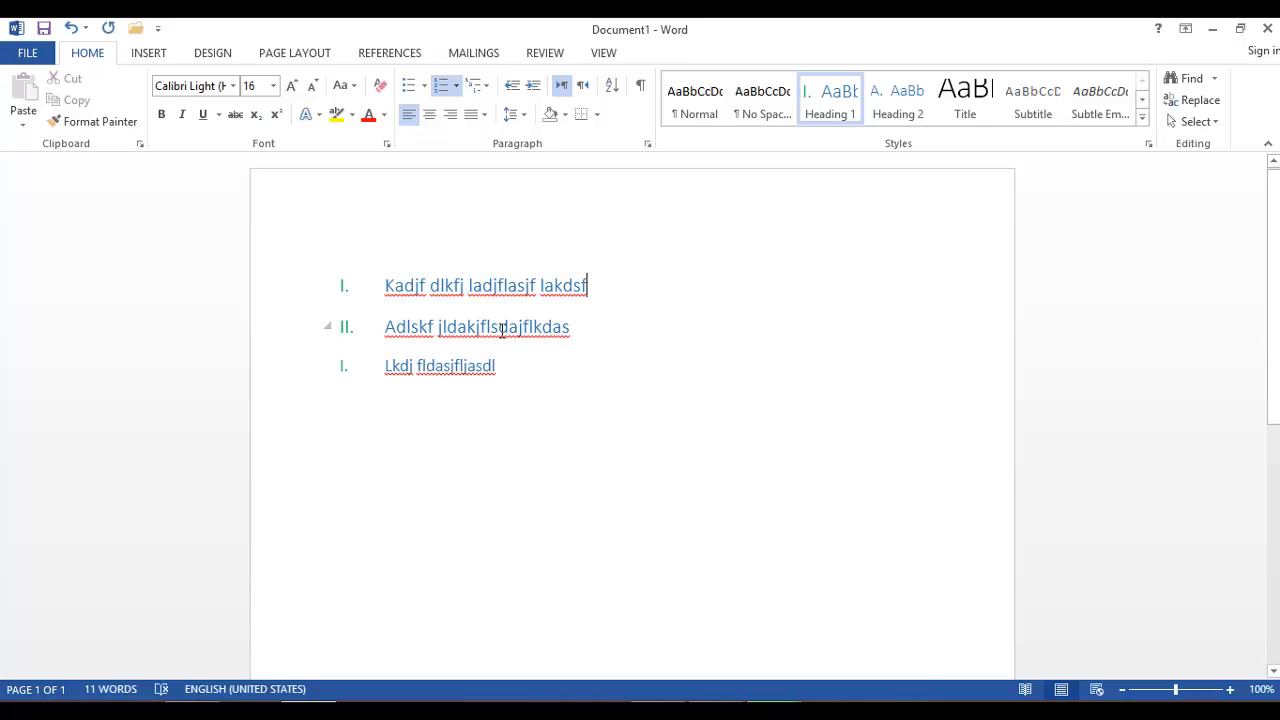
- Indent the second and third list items together one step under the first item
left_click_drag(289, 340, 300, 384)
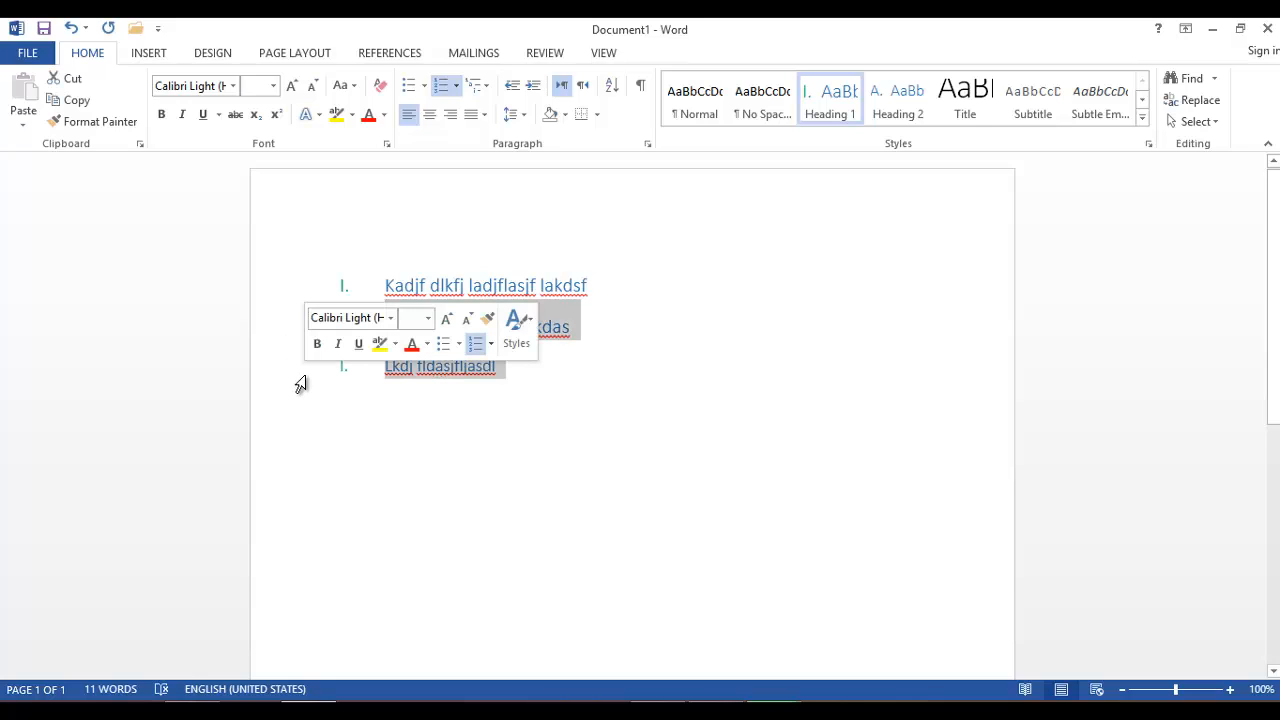
key("Tab")
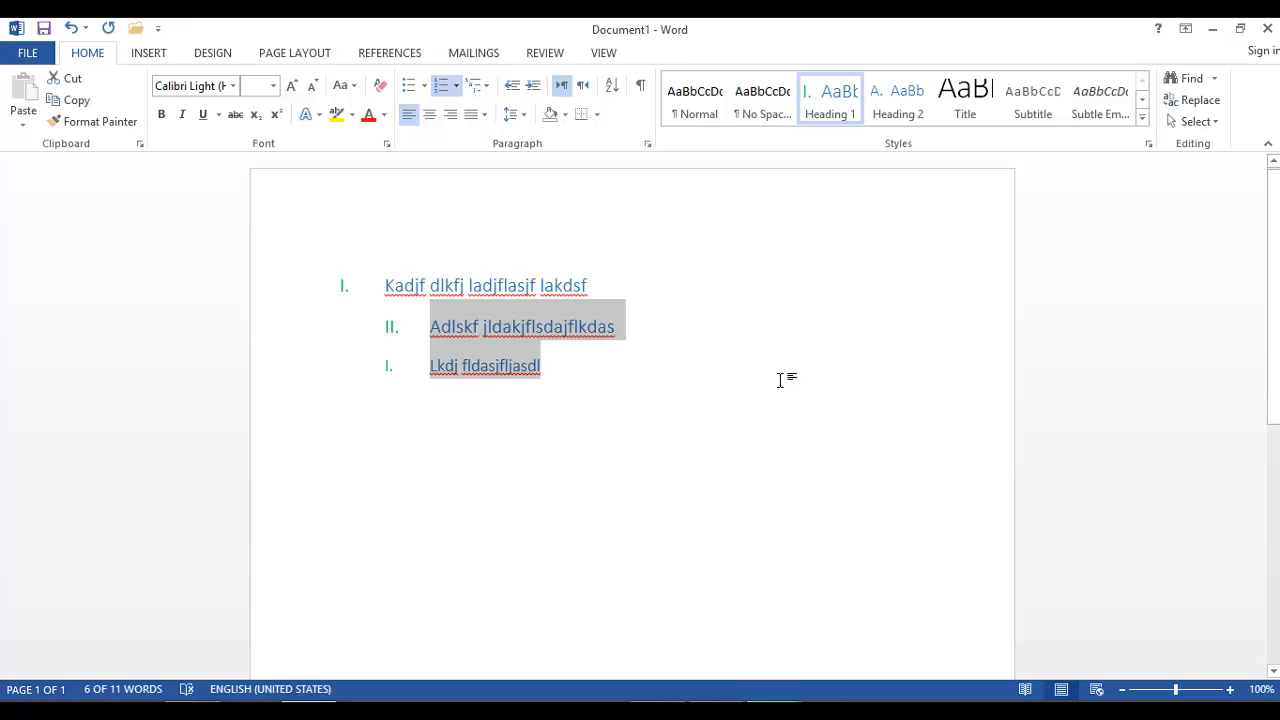
left_click(666, 409)
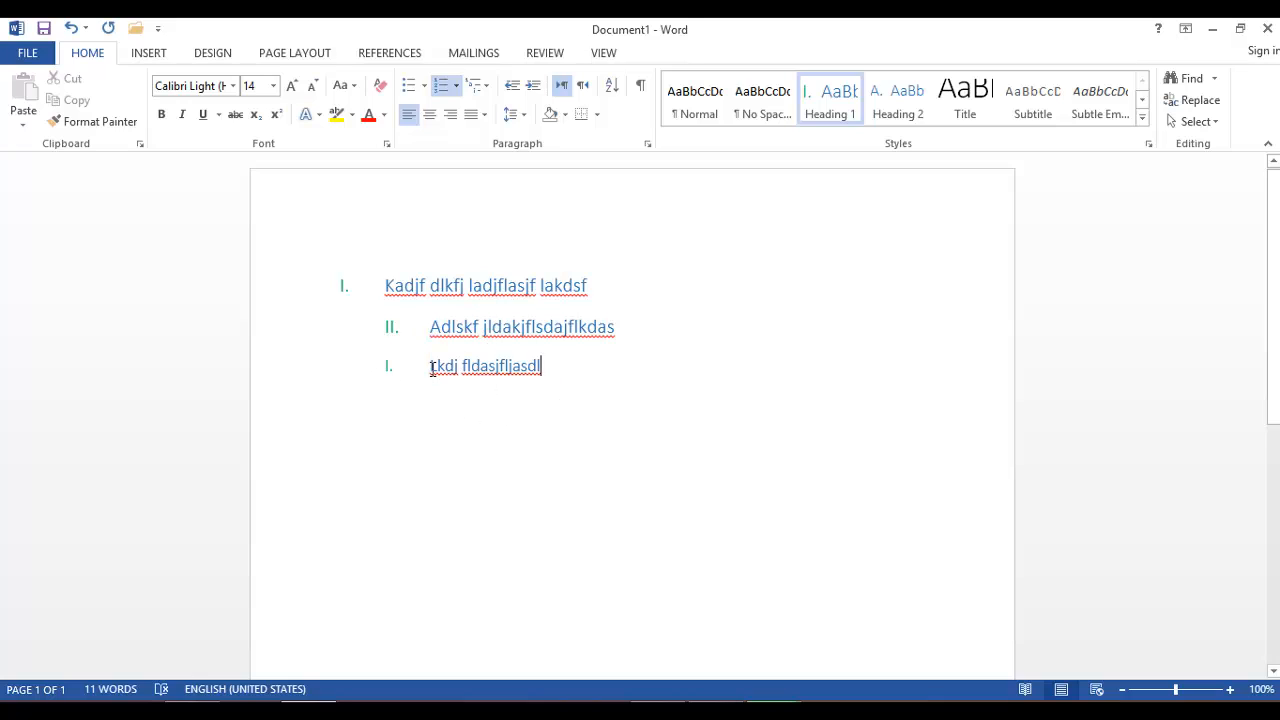
- Try to indent only the third list item further than the second one, undoing each attempt
left_click(300, 378)
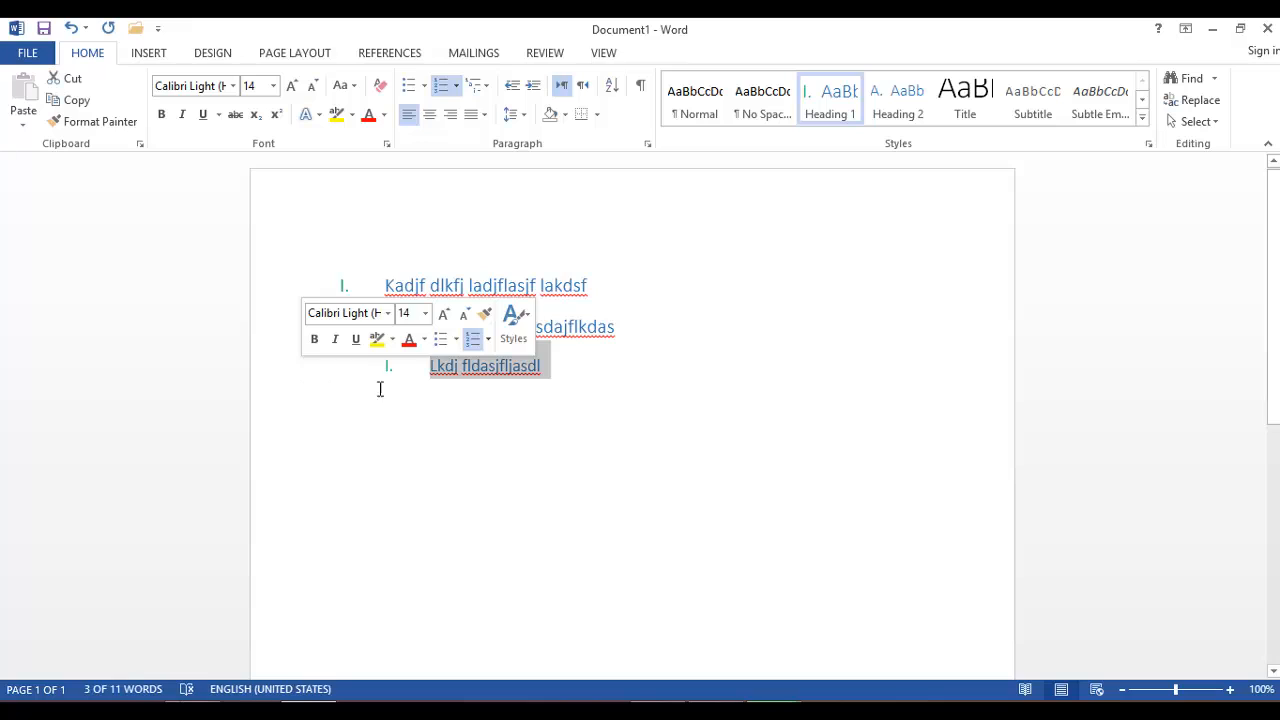
key("Tab")
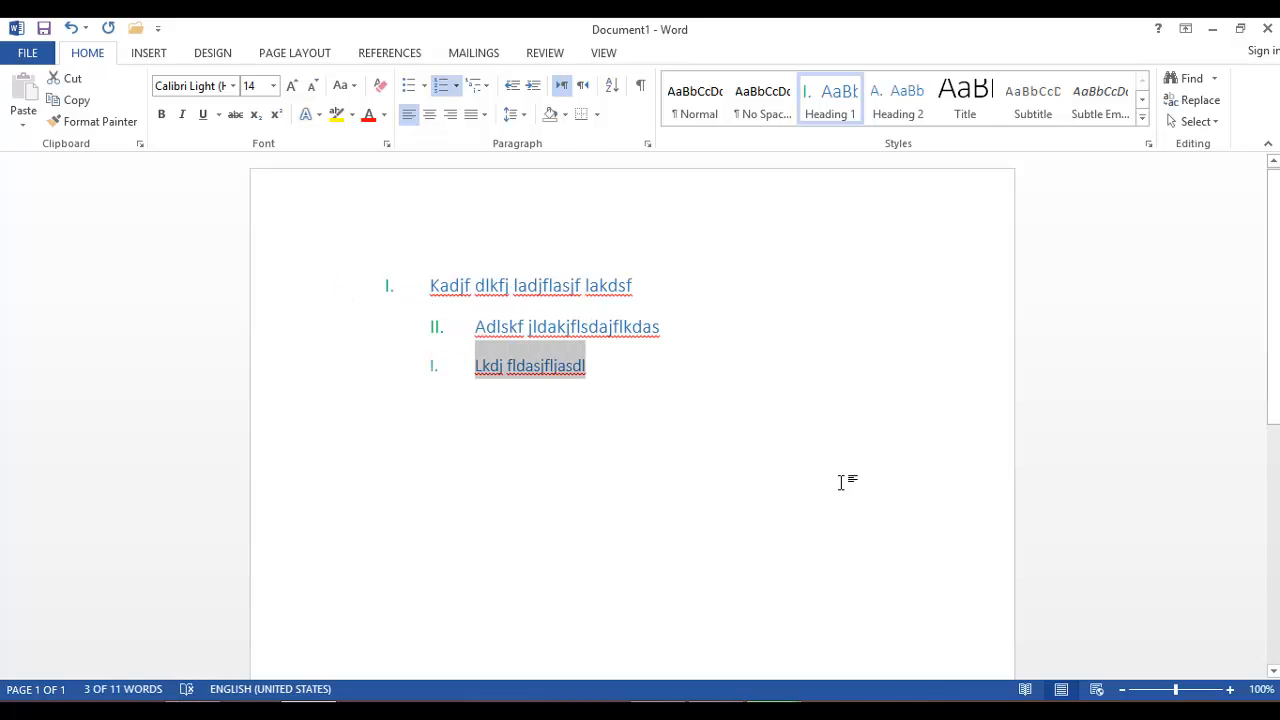
key("ctrl+z")
left_click(337, 368)
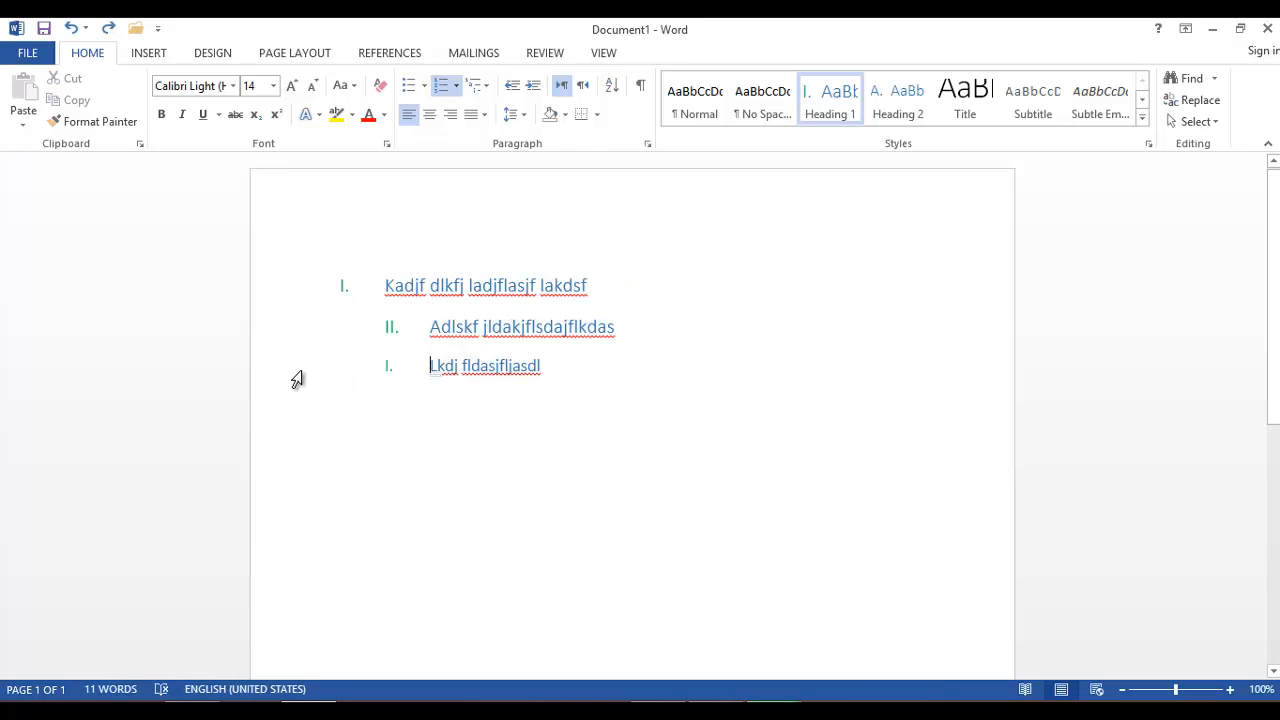
left_click(298, 378)
key("Delete")
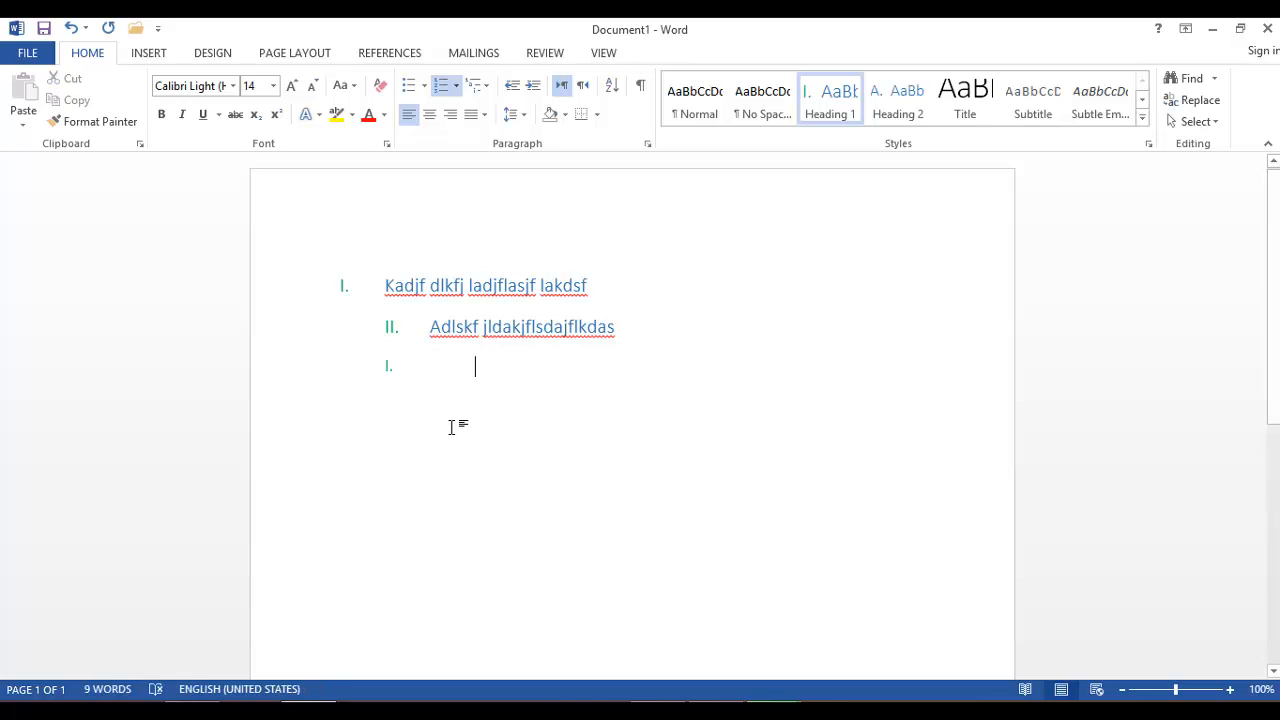
key("ctrl+z")
left_click(430, 367)
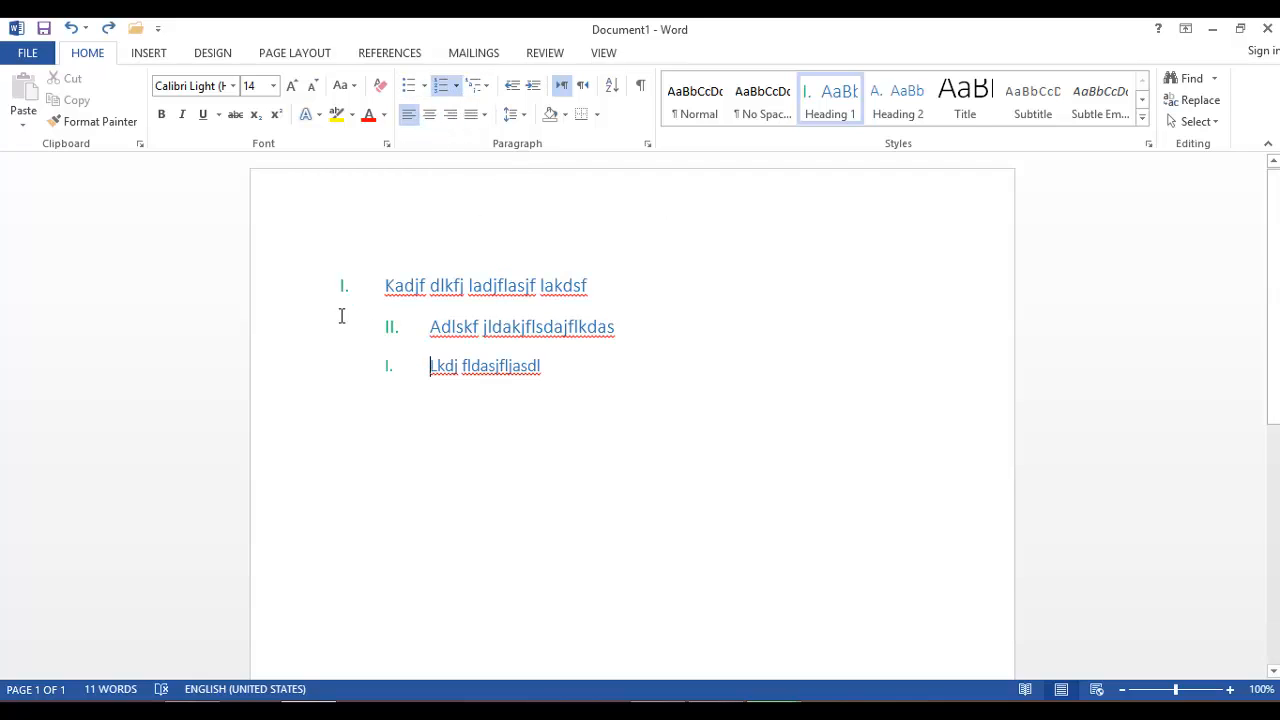
- Remove the Roman numbering from all three lines
key("ctrl+a")
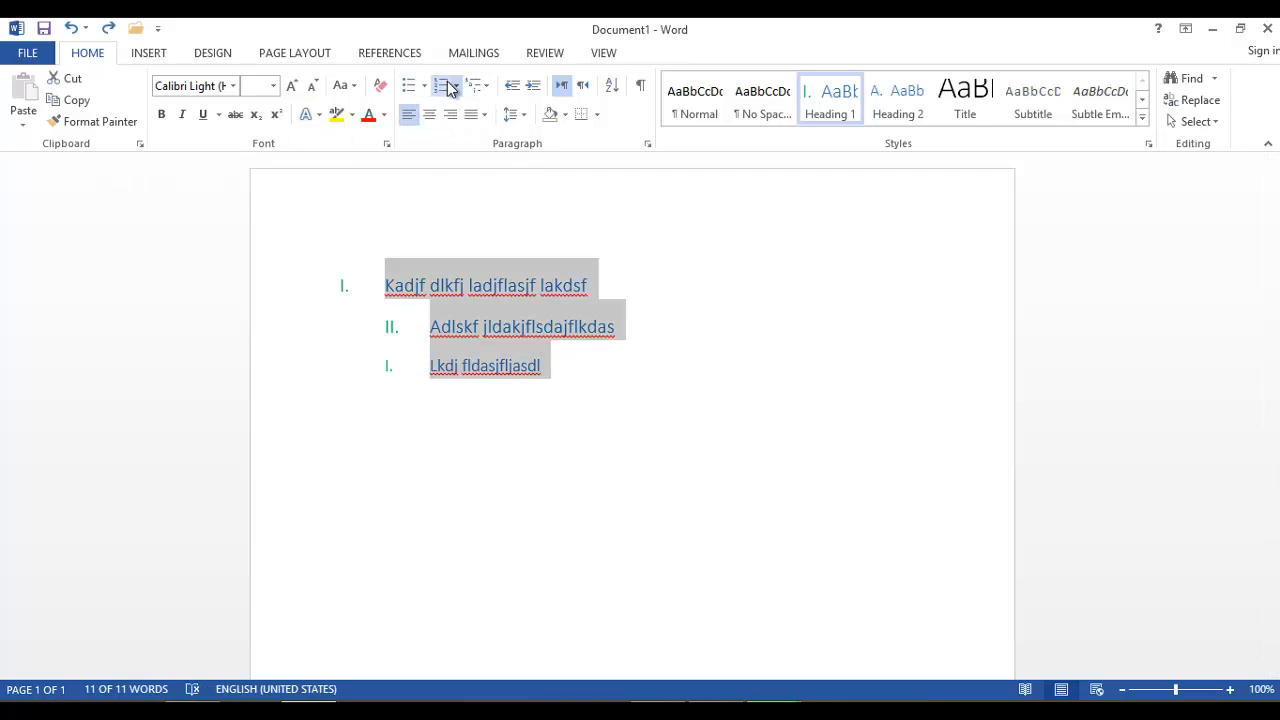
left_click(441, 85)
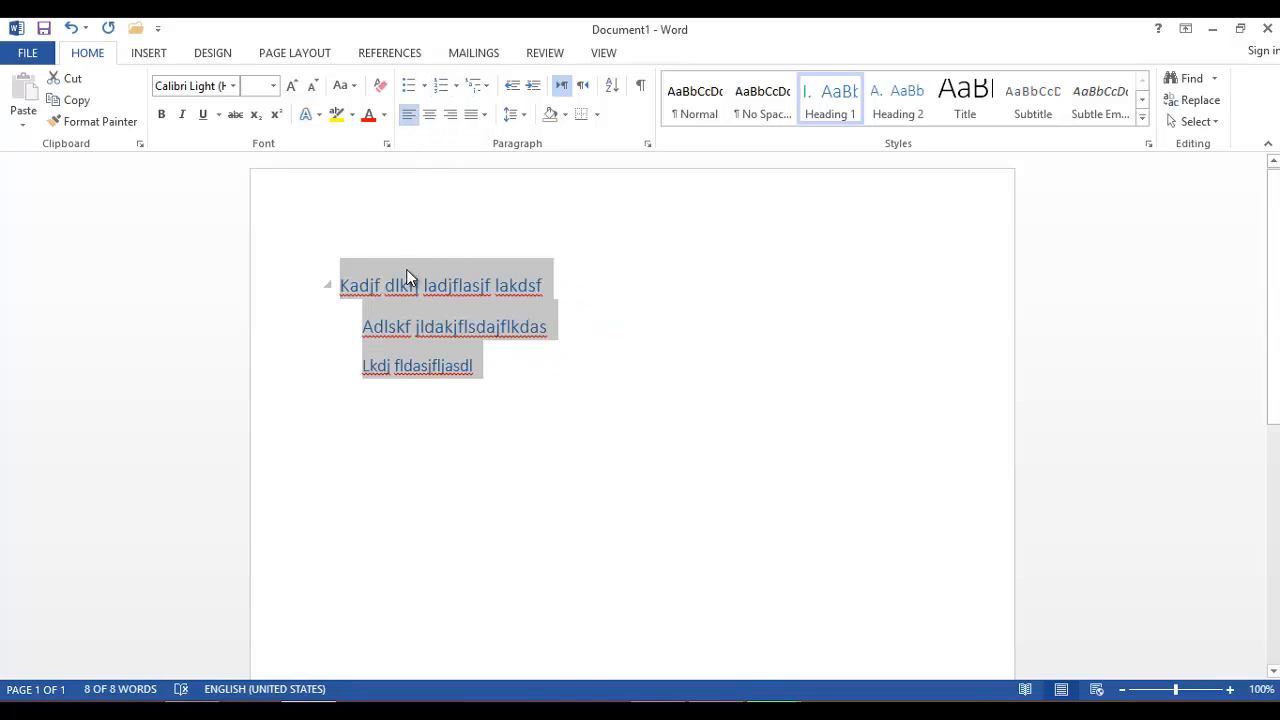
- Try deleting all three lines and separately the second and third lines, undoing each deletion
key("Delete")
key("ctrl+z")
left_click(274, 326)
left_click(285, 372, "shift")
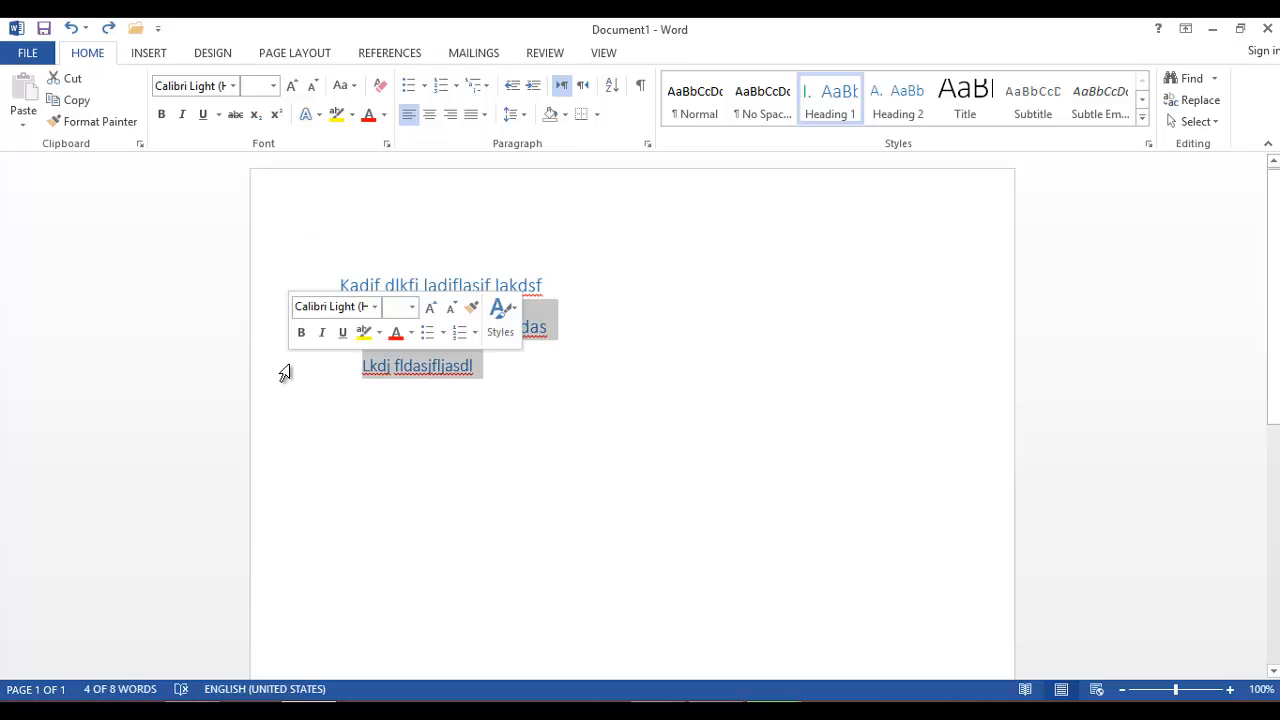
key("Delete")
key("ctrl+z")
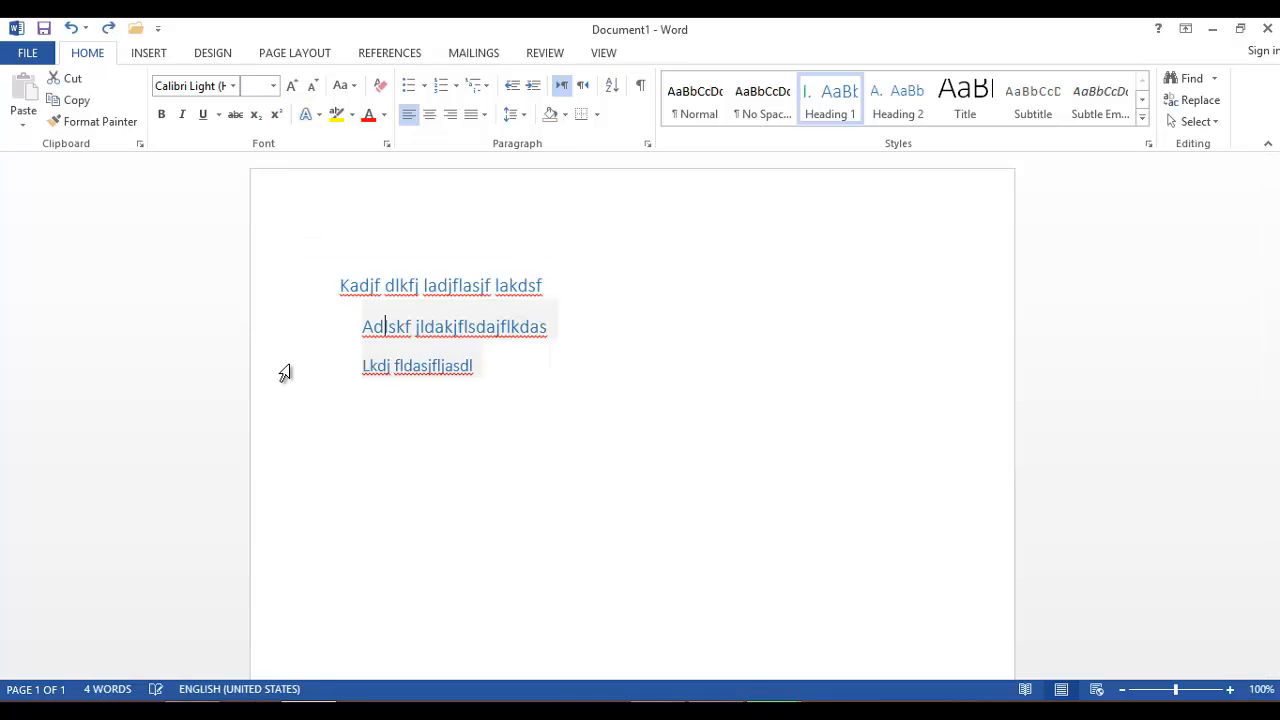
- Decrease the indent of the second and third lines so they align with the first line
key("shift+Tab")
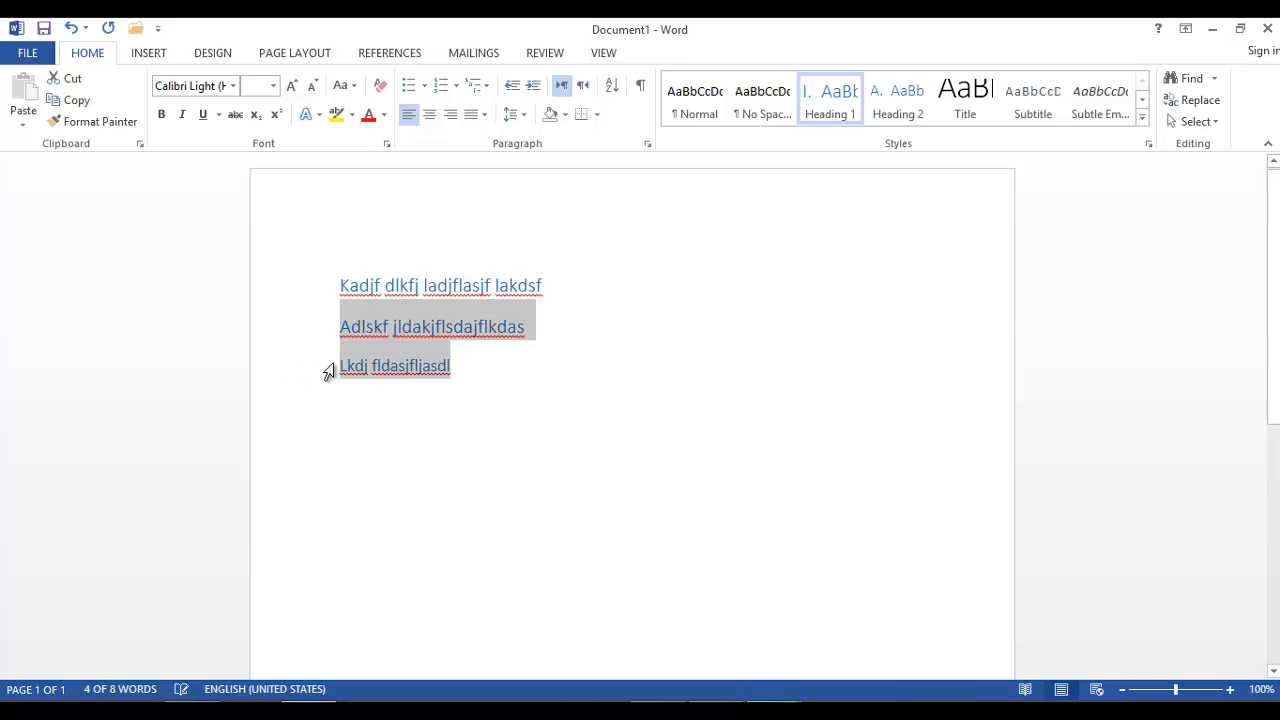
left_click(474, 366)
- Try center and right alignment on all three lines, finishing with the Justify option
left_click_drag(286, 289, 289, 380)
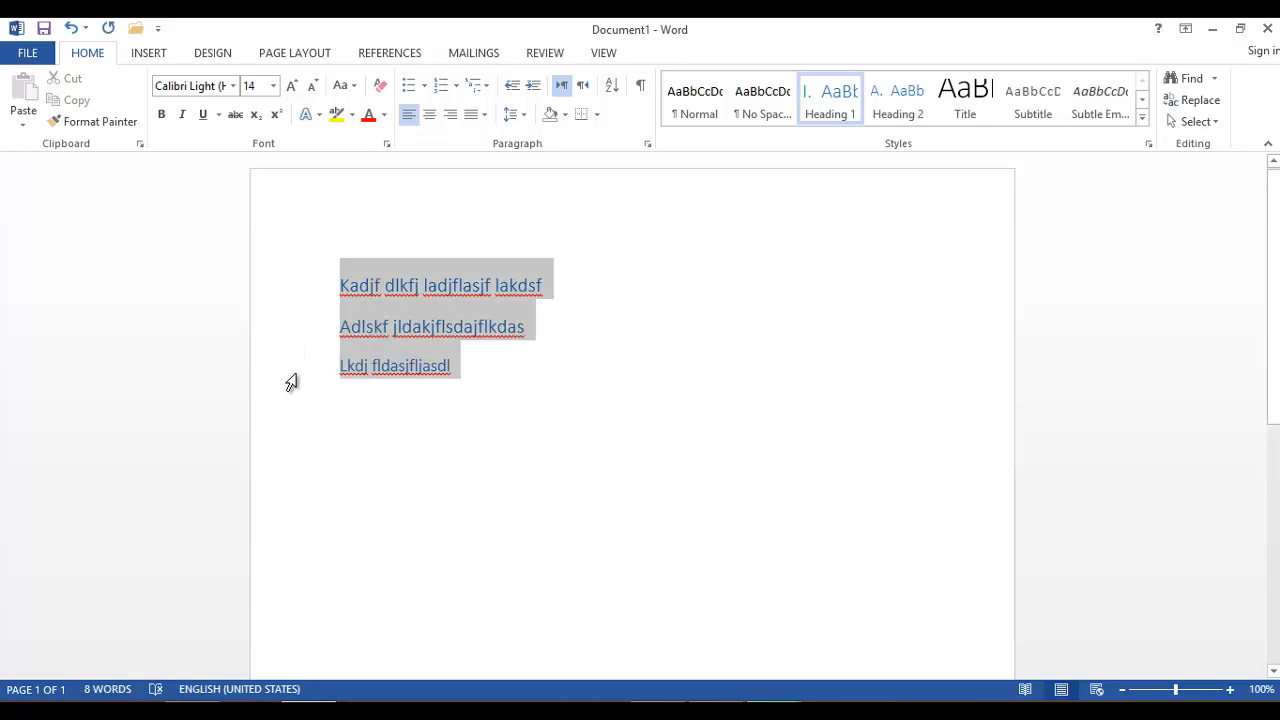
left_click(432, 120)
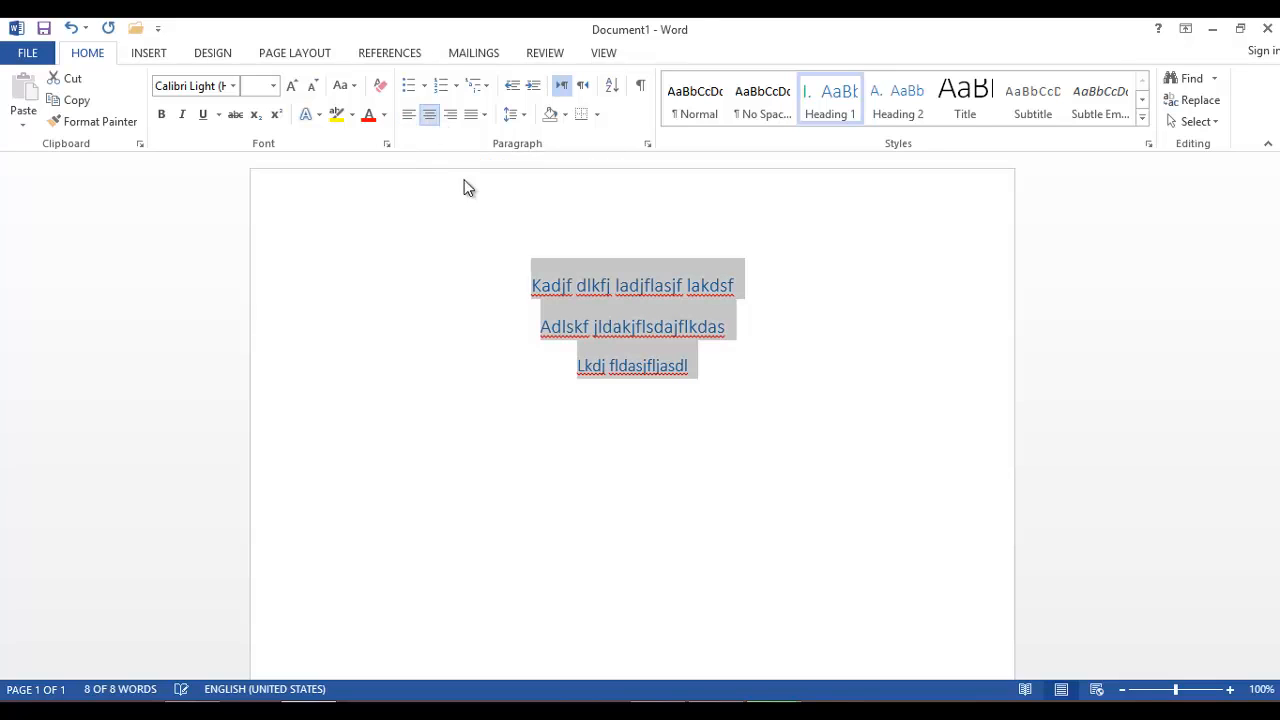
left_click(450, 118)
left_click(469, 116)
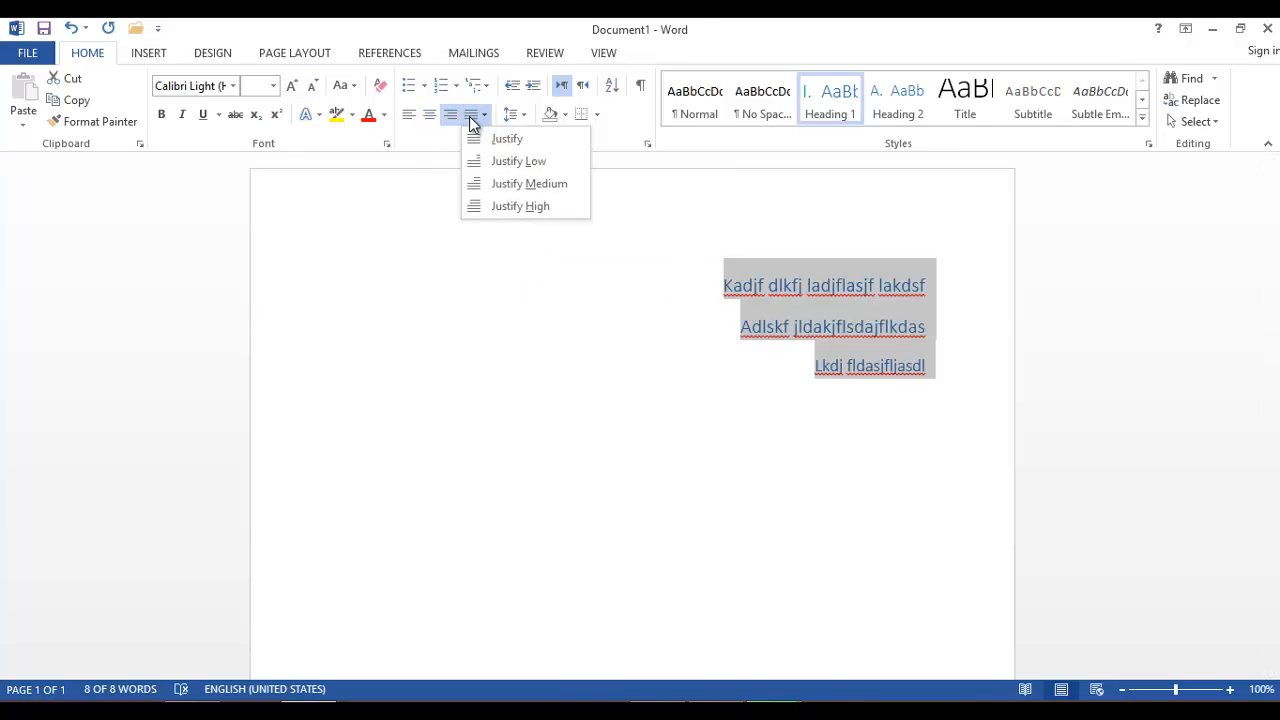
left_click(497, 140)
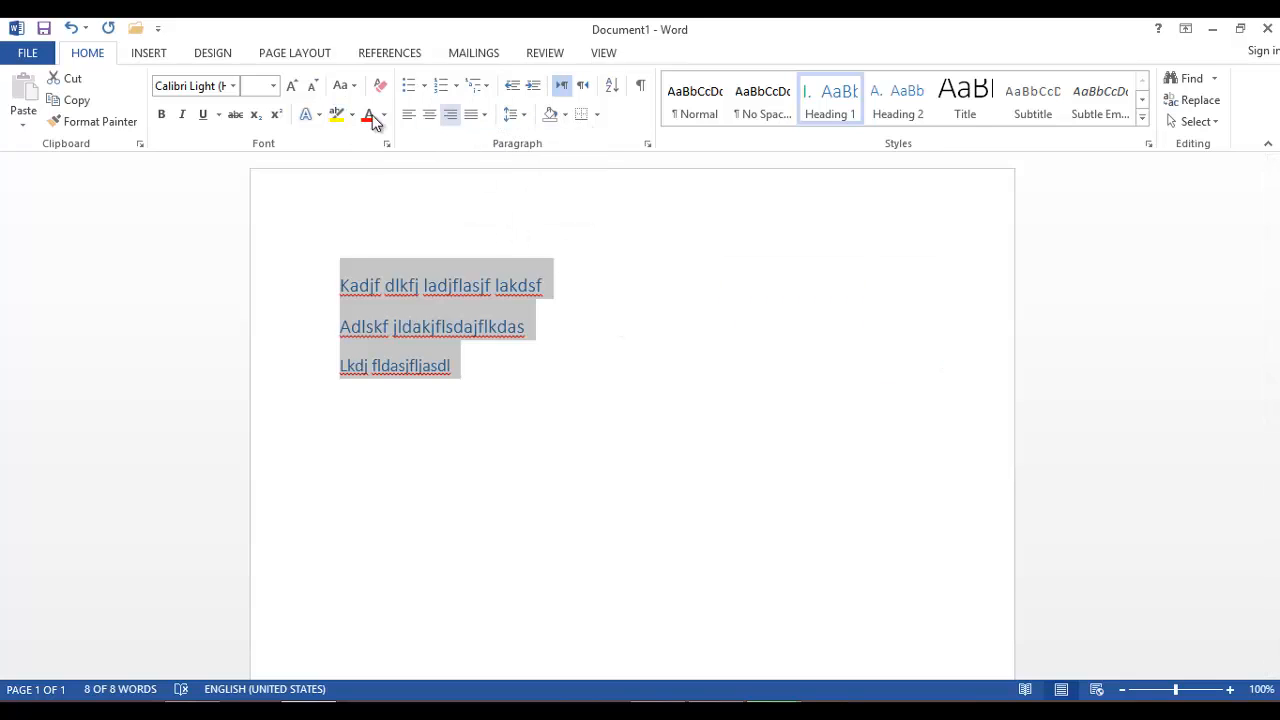
- Increase the indent of all three lines by three levels and decrease it back to the margin
left_click(533, 87)
left_click(537, 88)
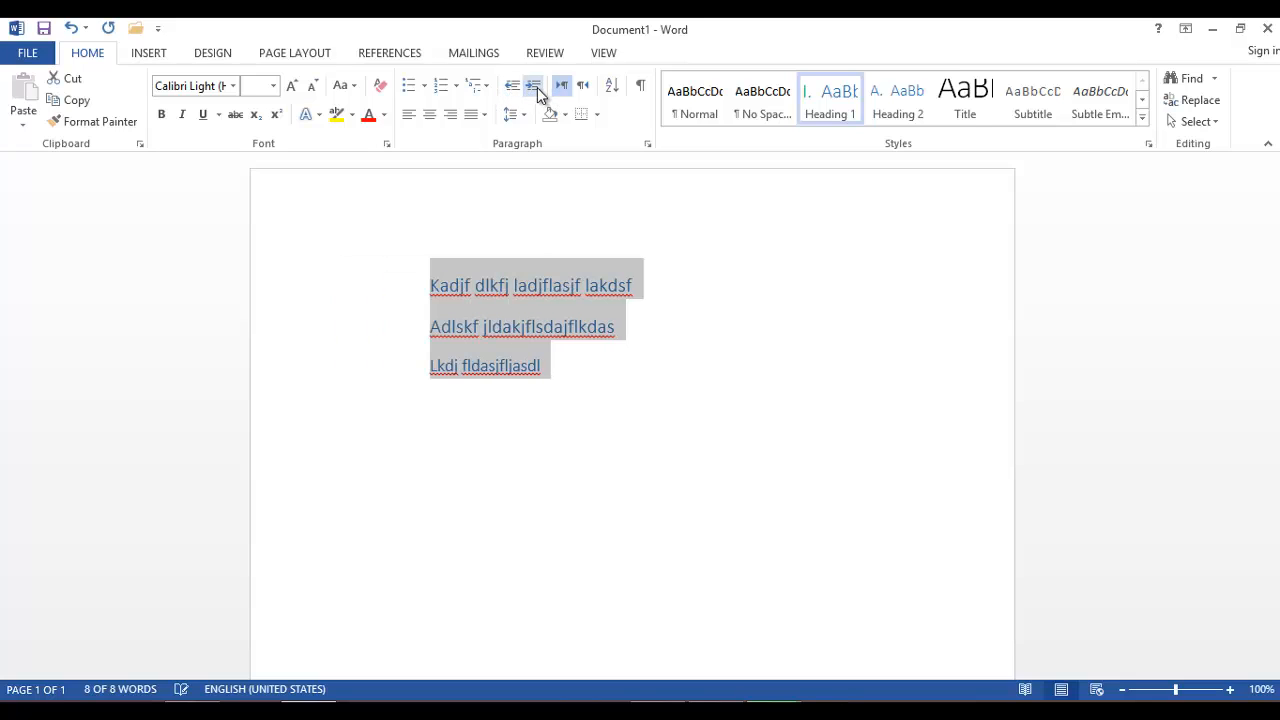
left_click(534, 88)
left_click(512, 88)
left_click(511, 88)
left_click(510, 88)
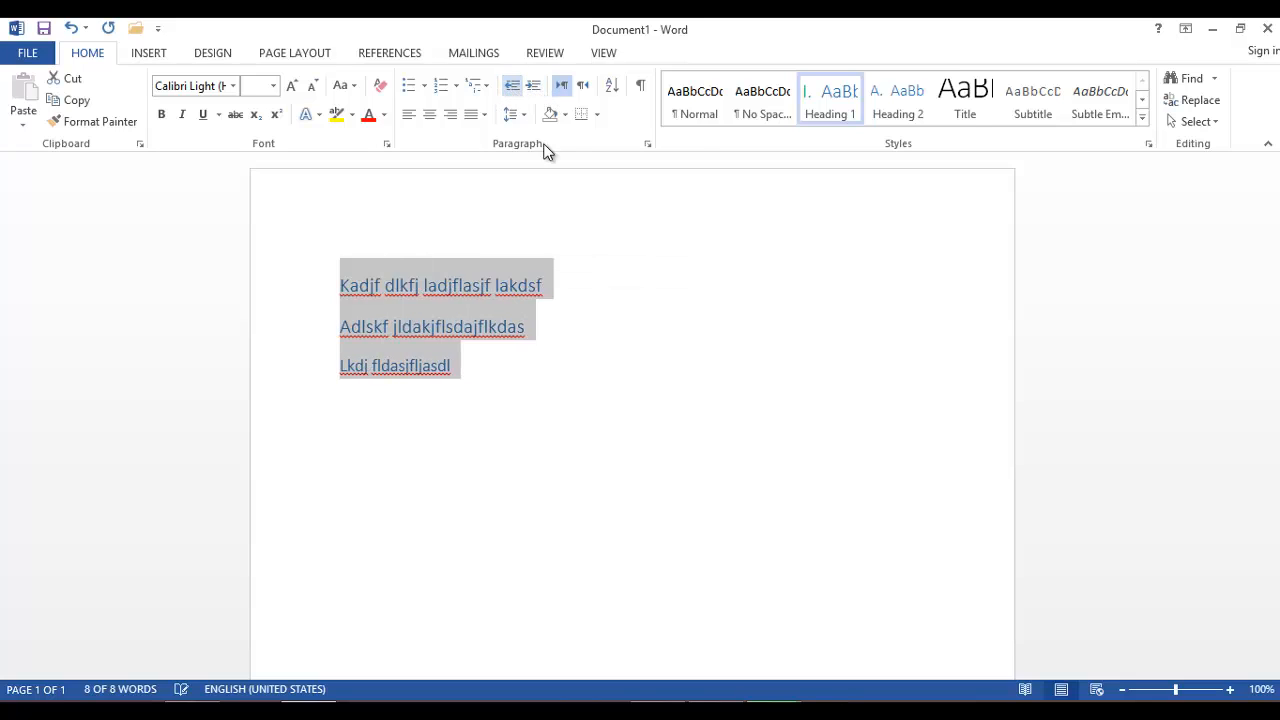
- Try a line spacing of 3.0 on the three lines and settle on 1.5
left_click(526, 116)
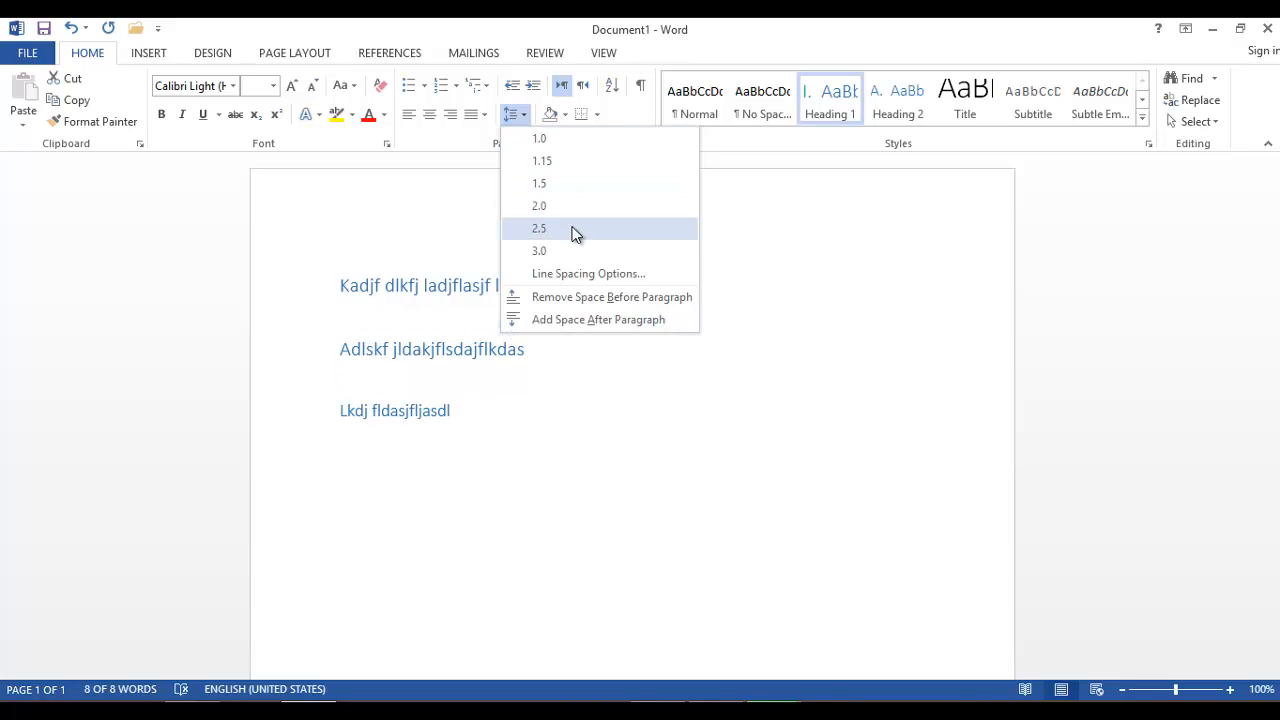
left_click(565, 255)
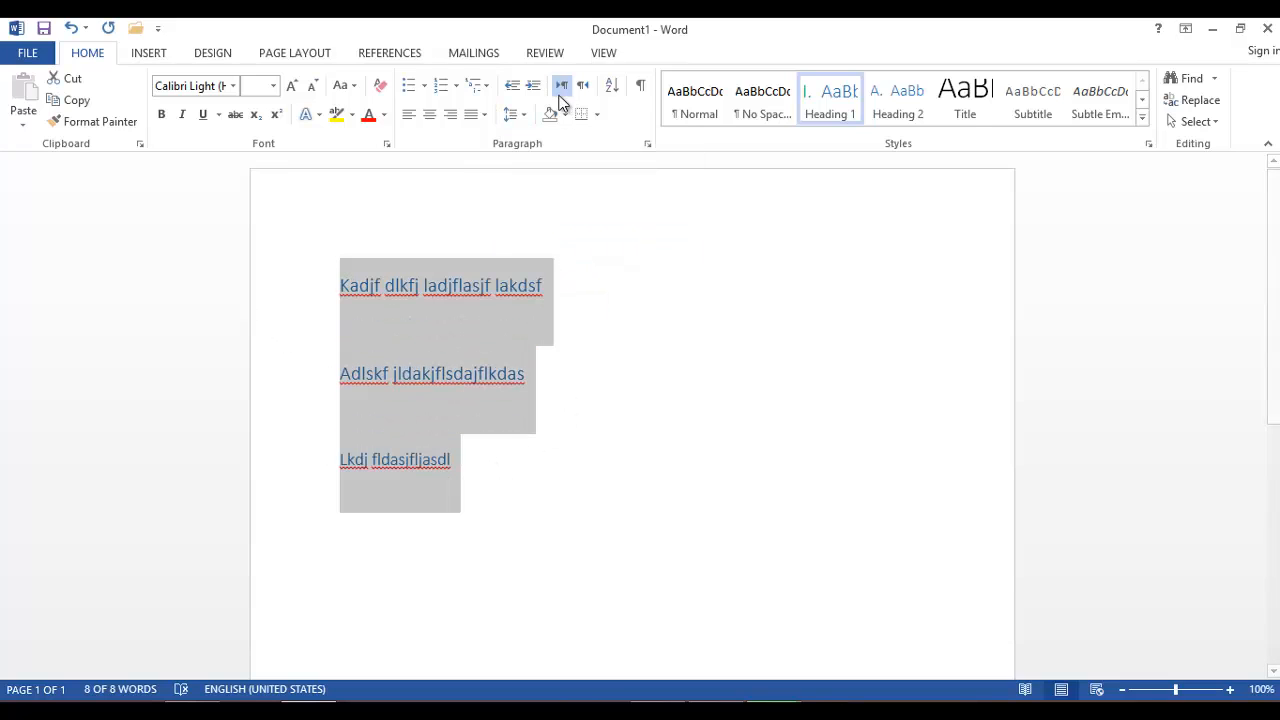
left_click(525, 116)
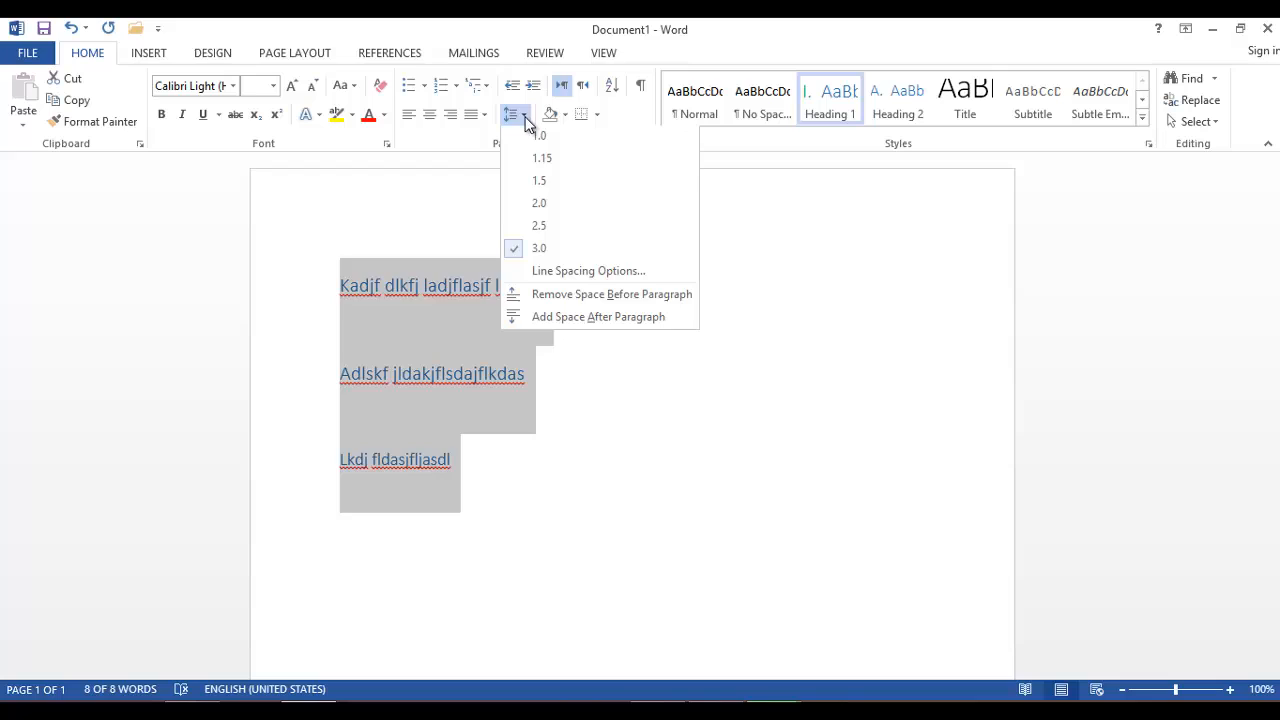
left_click(559, 185)
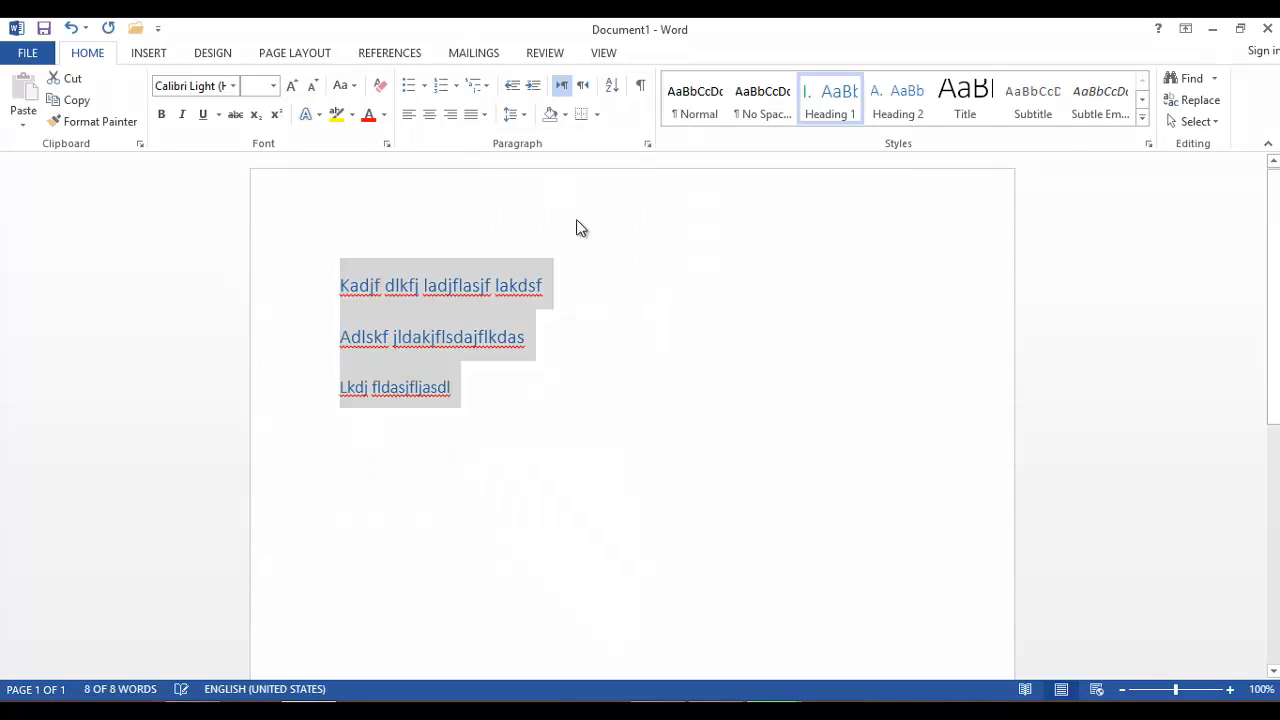
- Add three sample lines below the third line: "Fljsdlakfj lsdkfjlaskd", "Lsdjf lsdfldskjflkasd f" and "Sdkjf ldskjfdlskjfkls"
left_click(508, 398)
key("Return")
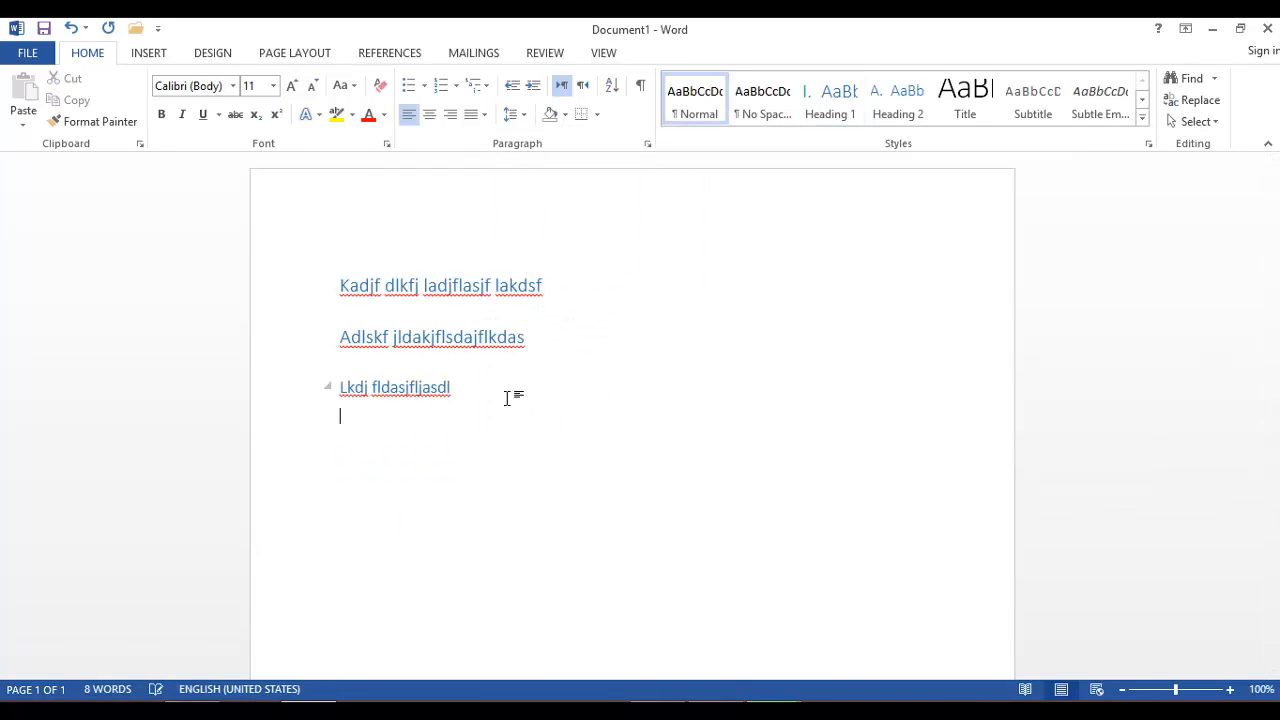
type("Fljsdlakfj lsdkfjlaskd Lsdj")
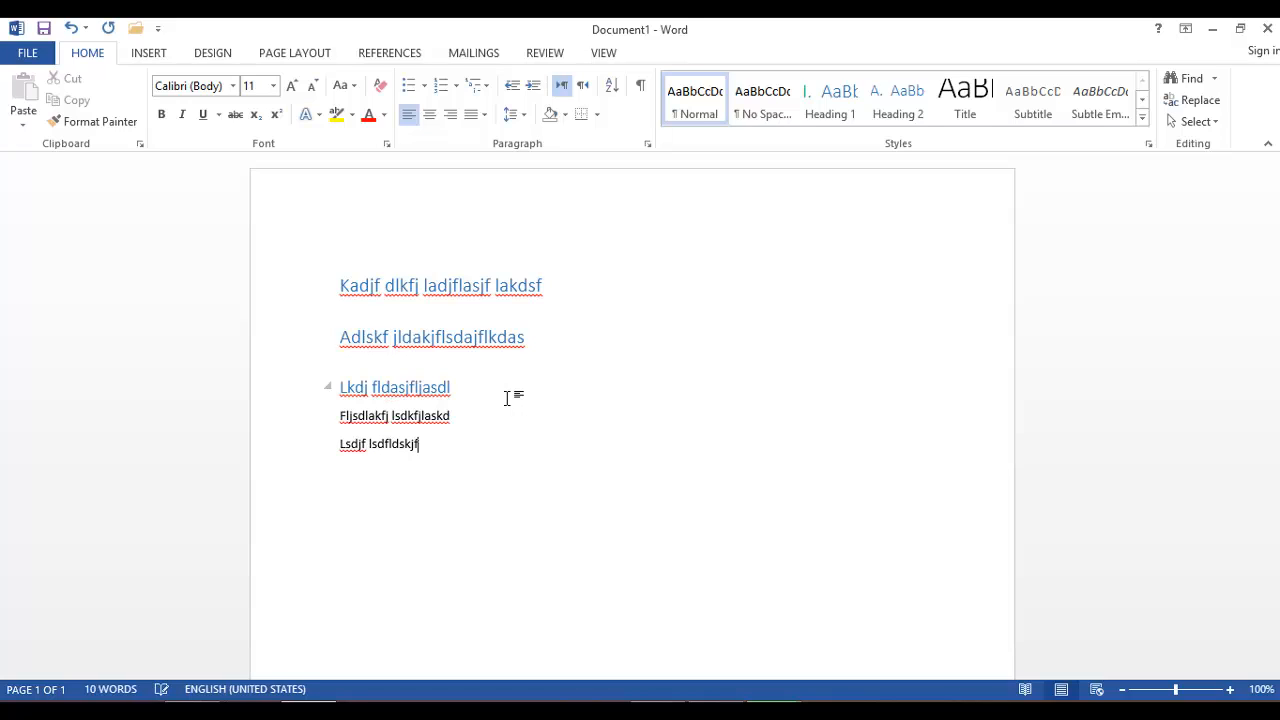
type("f lsdfldskjflkasd f Sdkjf lds")
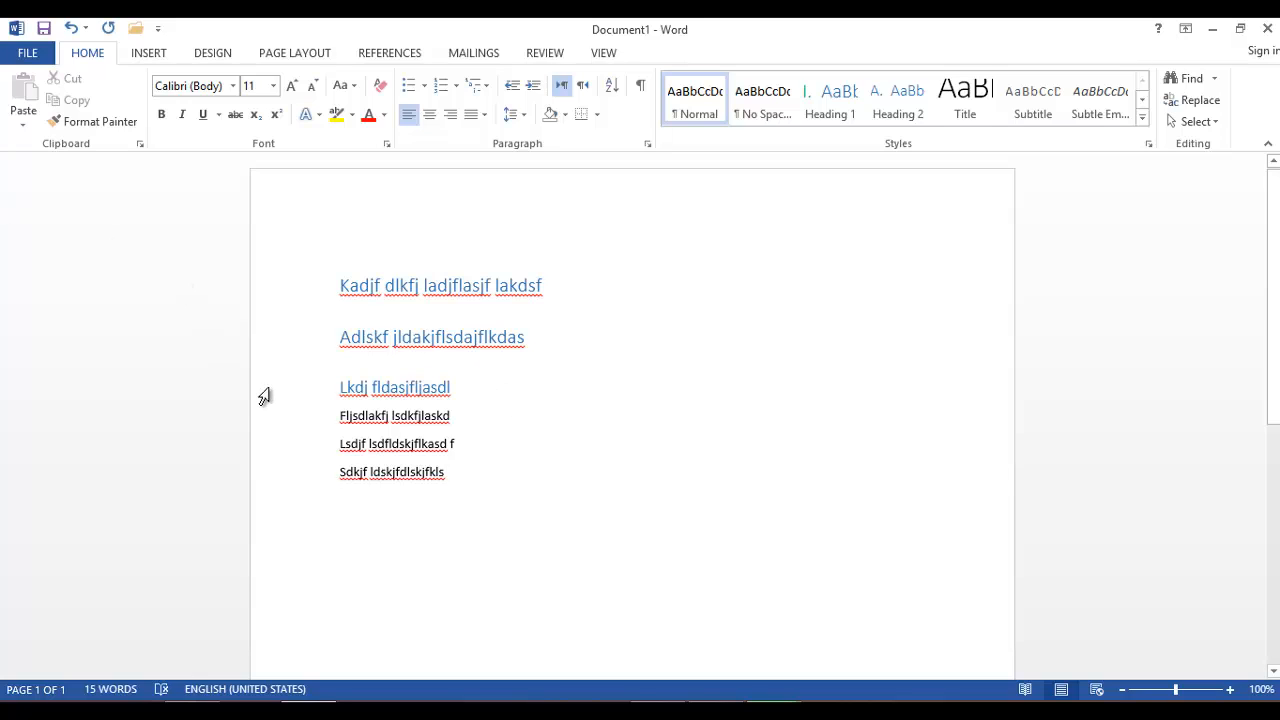
- Set the line spacing to 2.0 for the three new lines, and also for all six lines together
left_click_drag(274, 420, 289, 506)
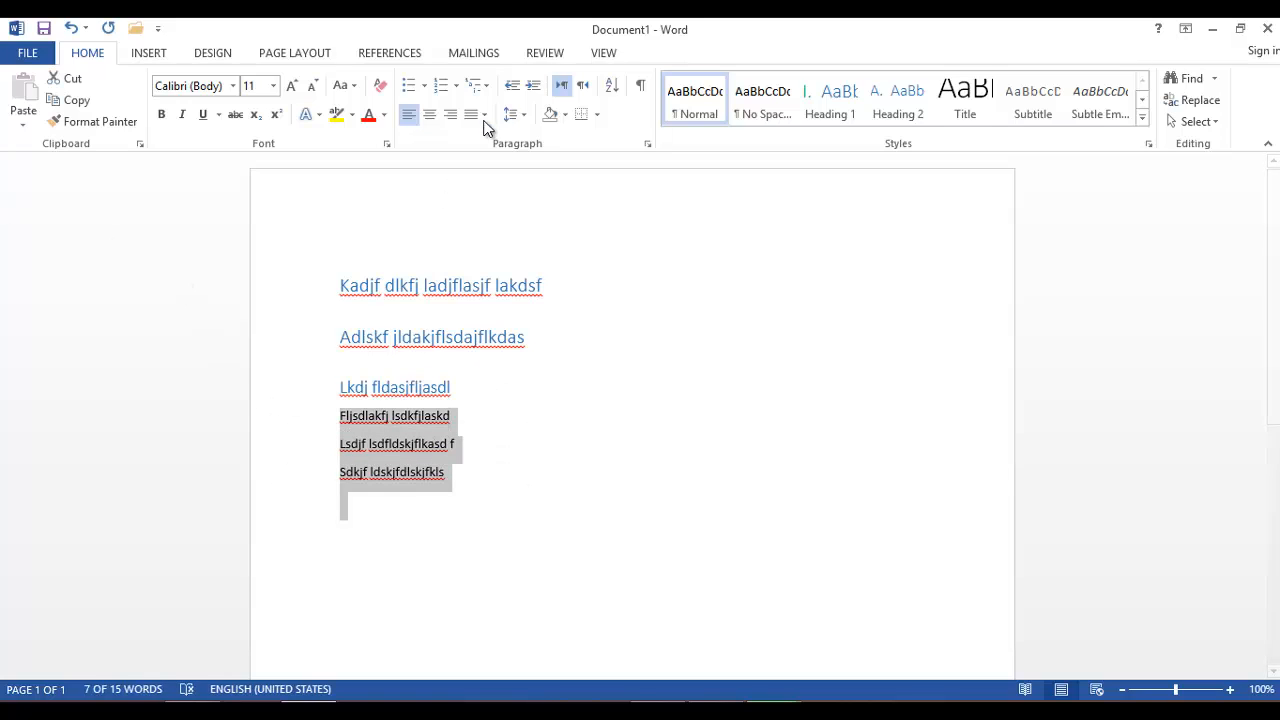
left_click(522, 116)
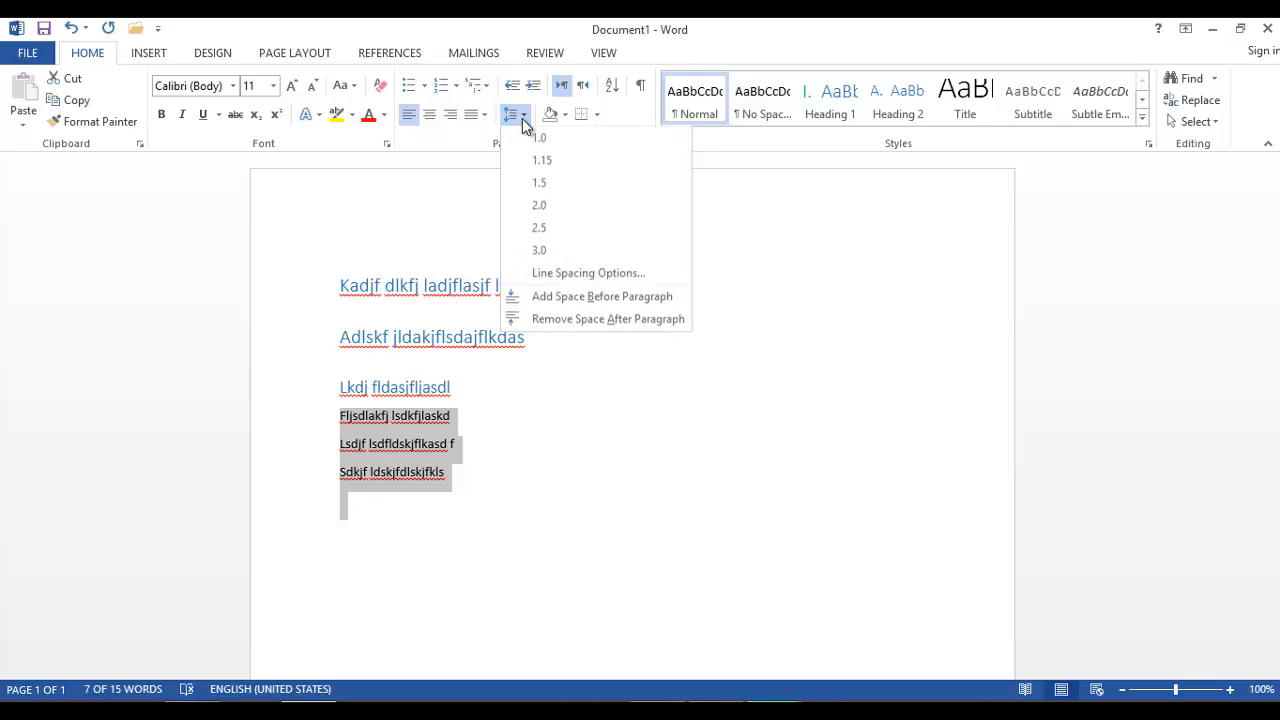
left_click(567, 207)
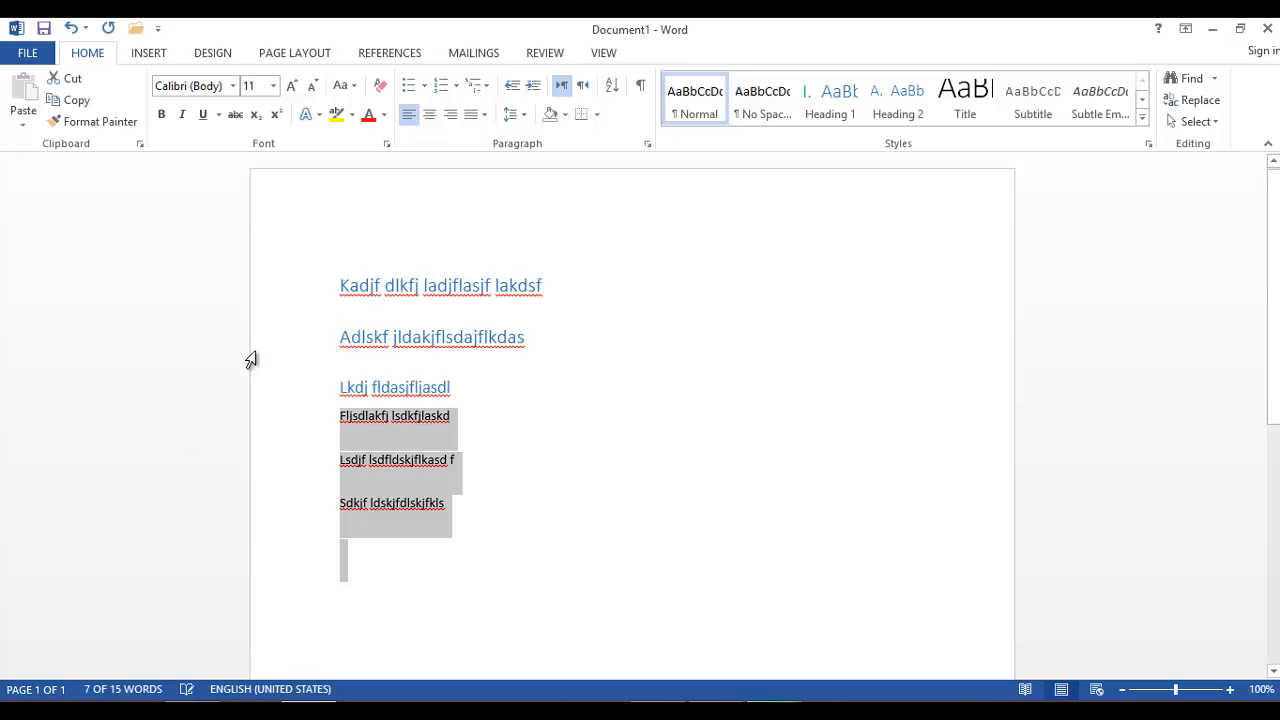
left_click_drag(280, 285, 274, 526)
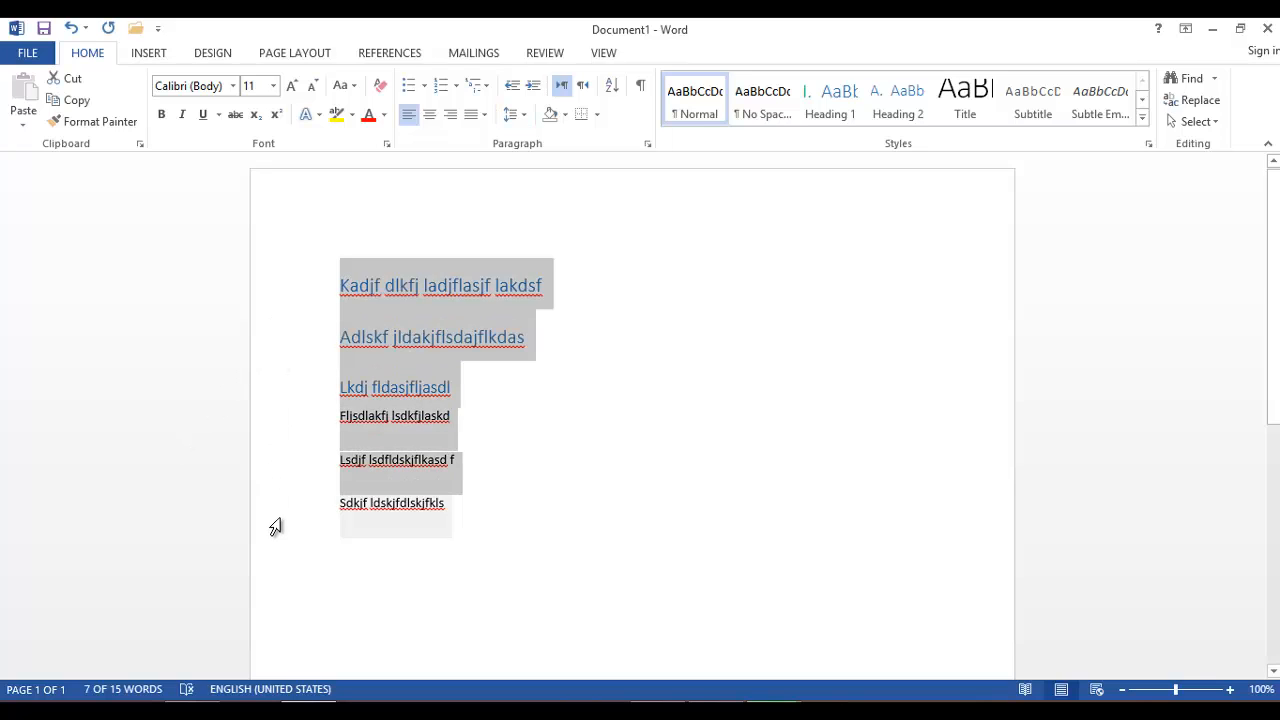
left_click(515, 114)
left_click(565, 207)
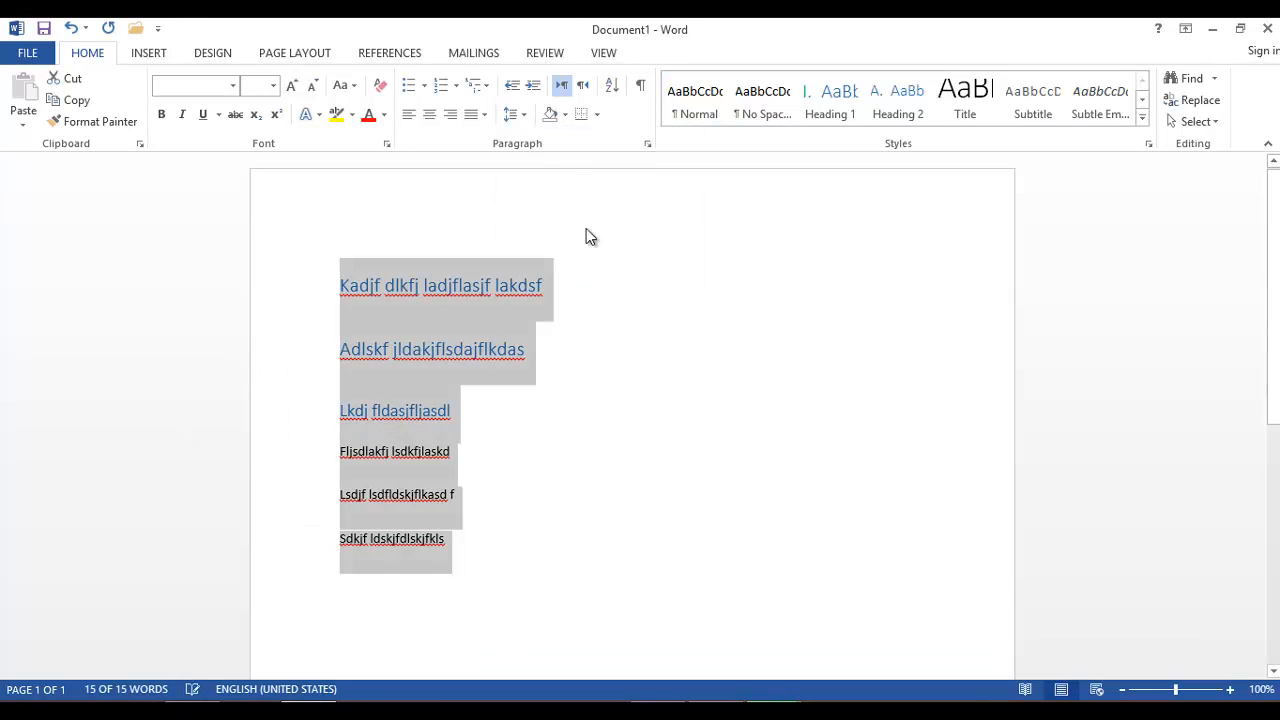
- Preview paragraph shading colors on the six selected lines without applying any, and deselect the text
left_click(566, 114)
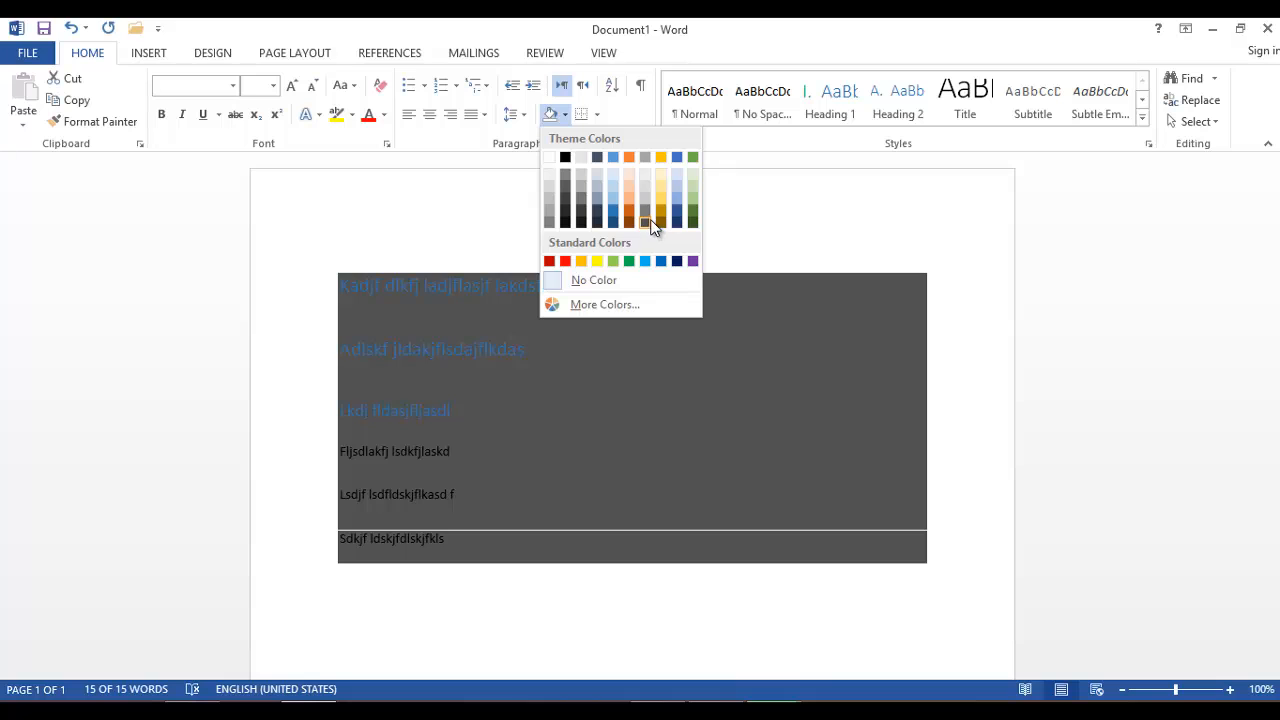
left_click(898, 255)
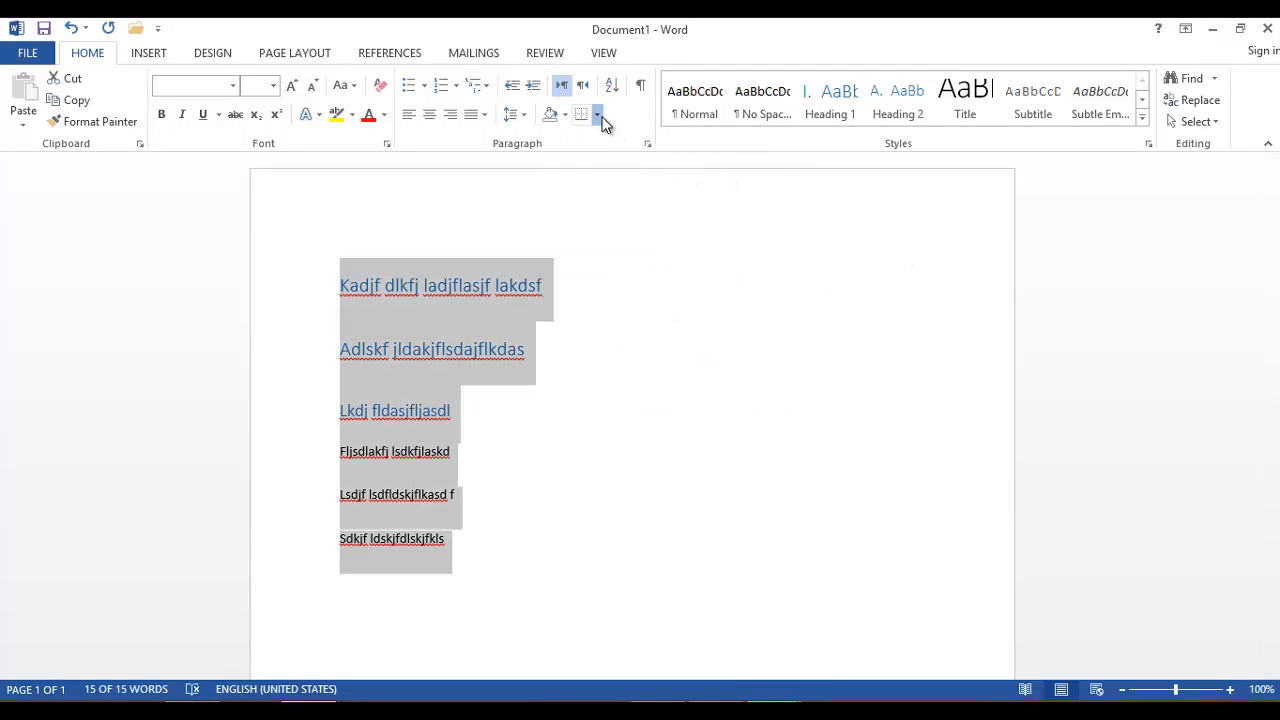
left_click(672, 354)
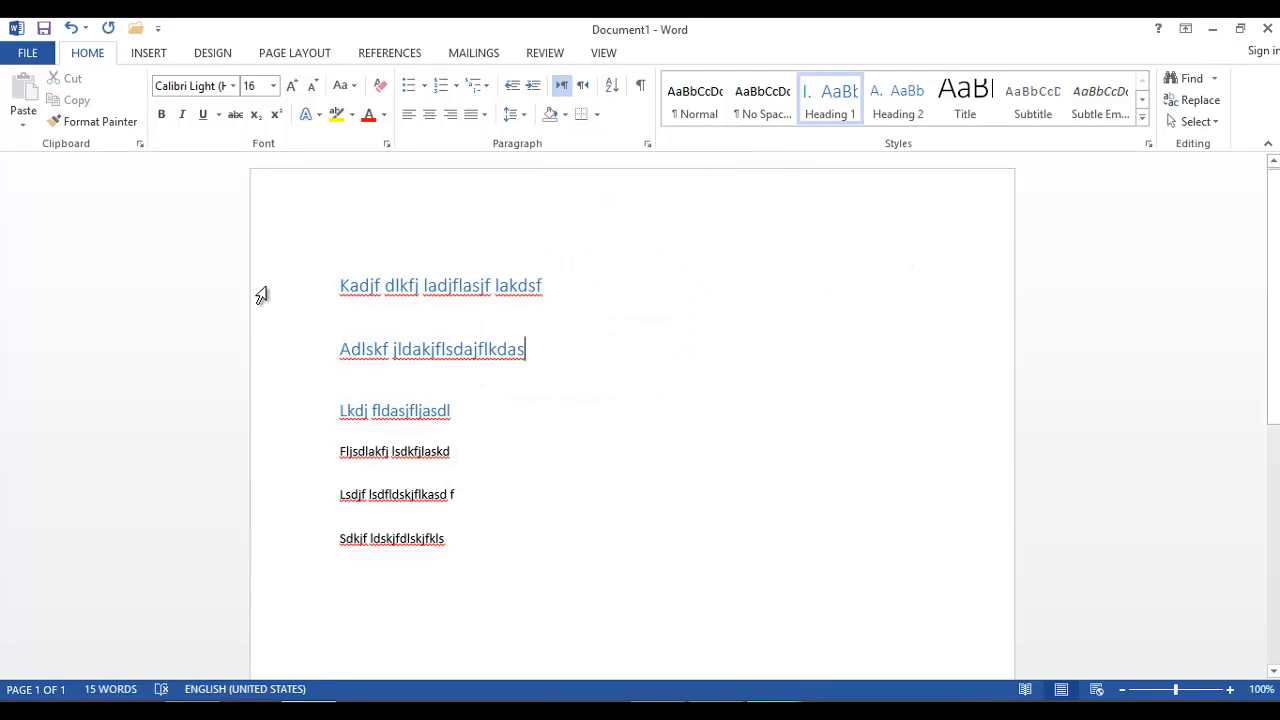
- Delete all six lines and insert a table with six columns and five rows in the empty document
left_click_drag(260, 292, 311, 544)
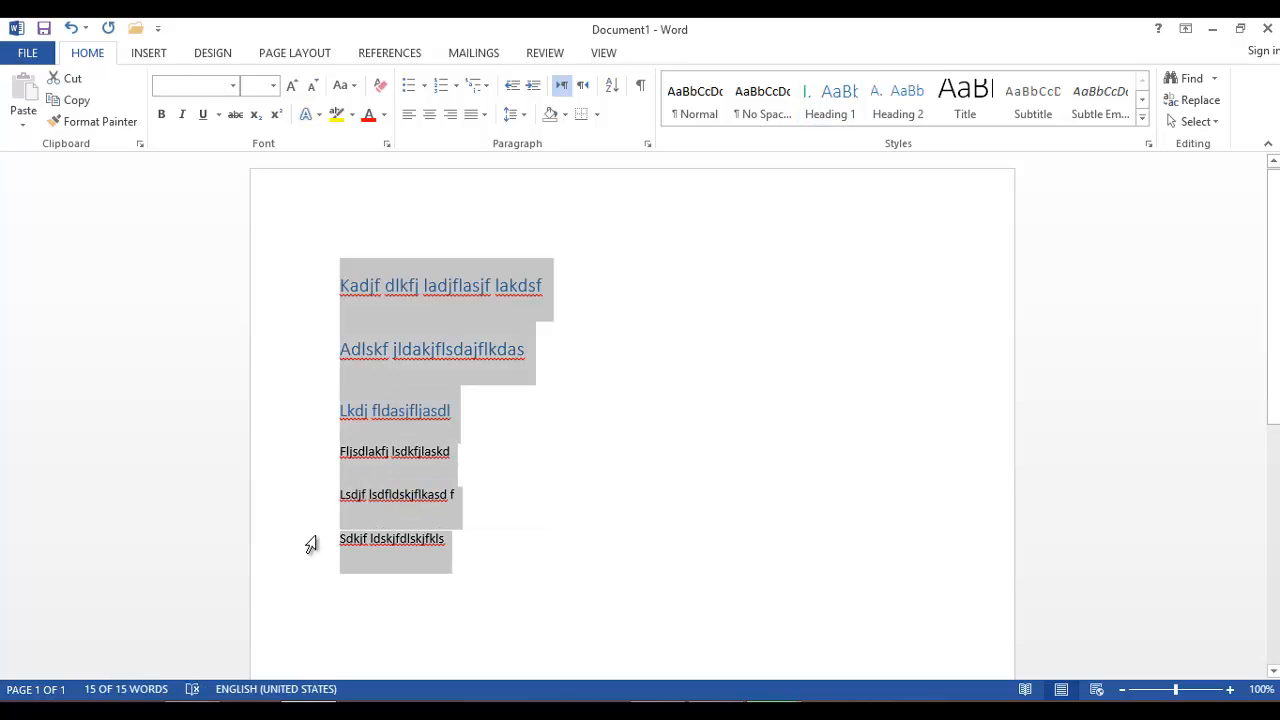
key("Delete")
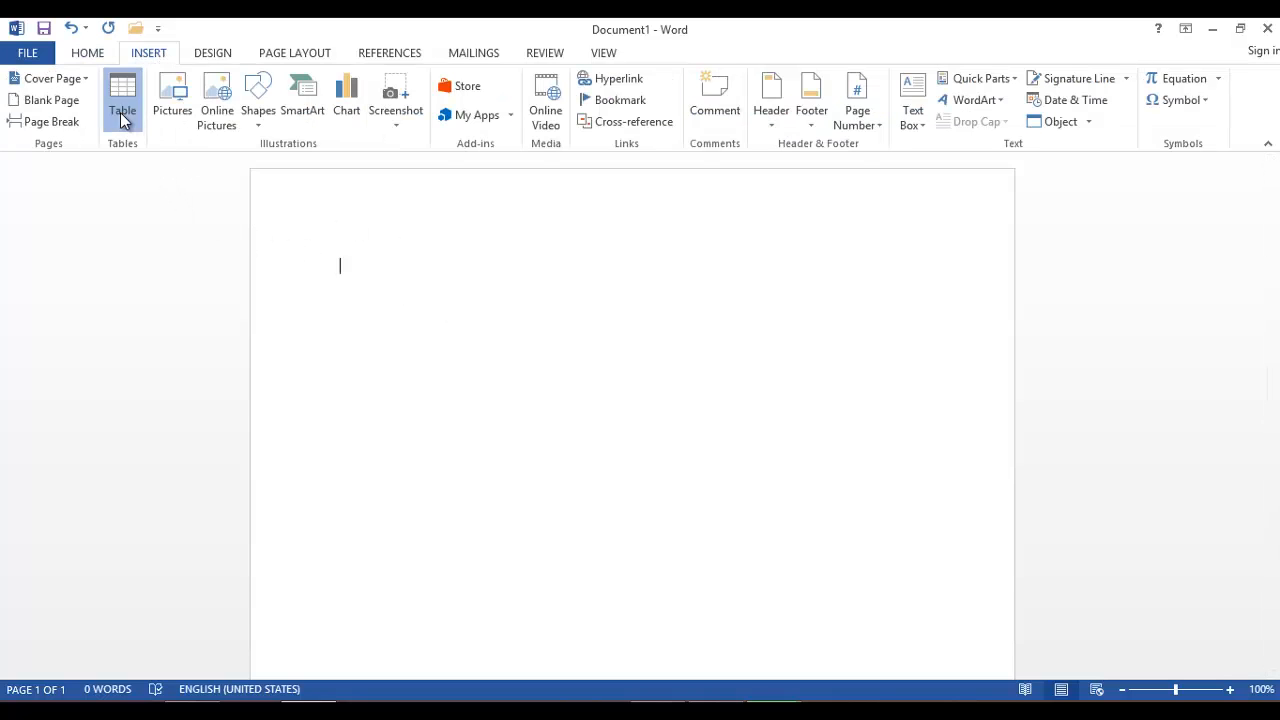
left_click(123, 118)
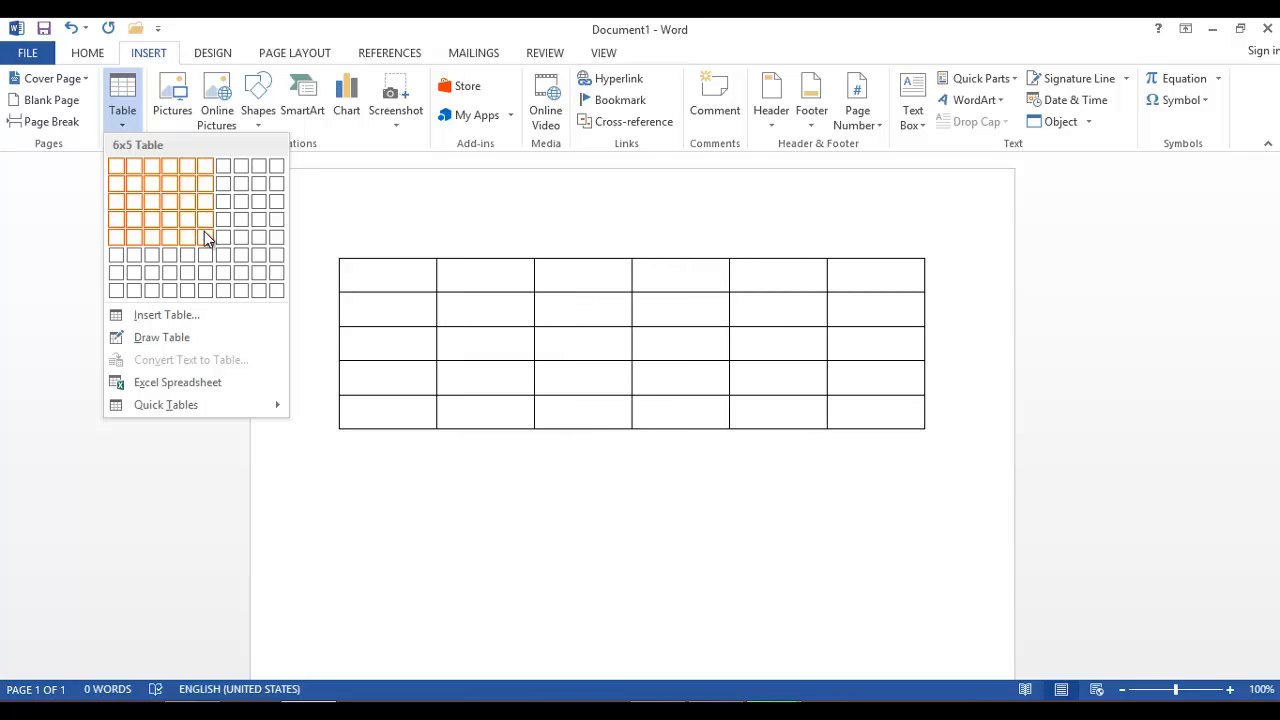
left_click(207, 239)
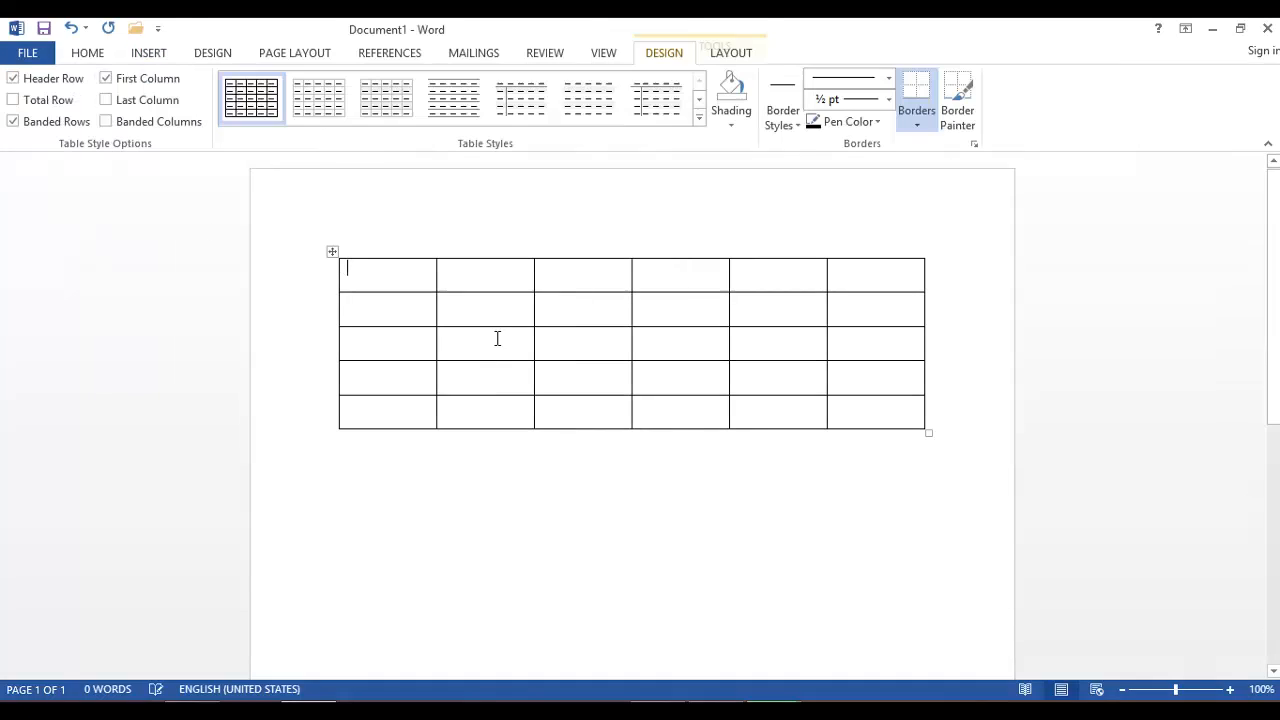
- Apply the black grid table style with a filled header row and first column to the whole table
left_click(330, 256)
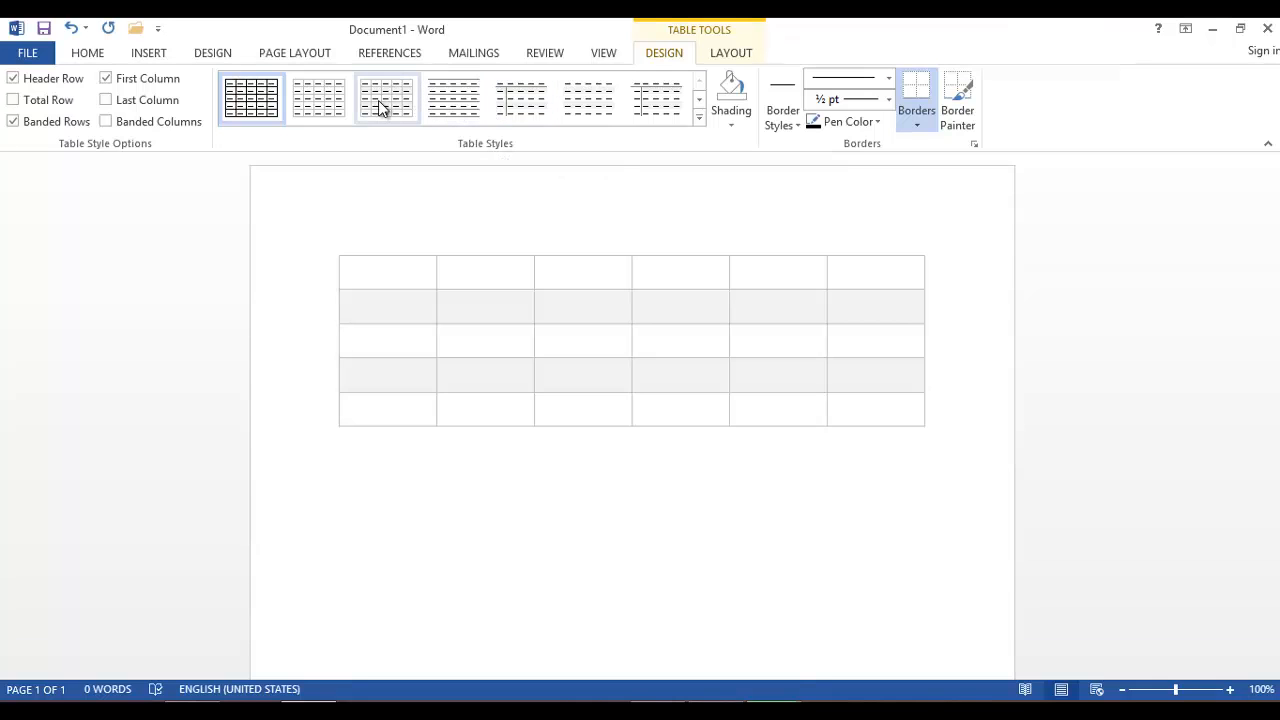
left_click(700, 101)
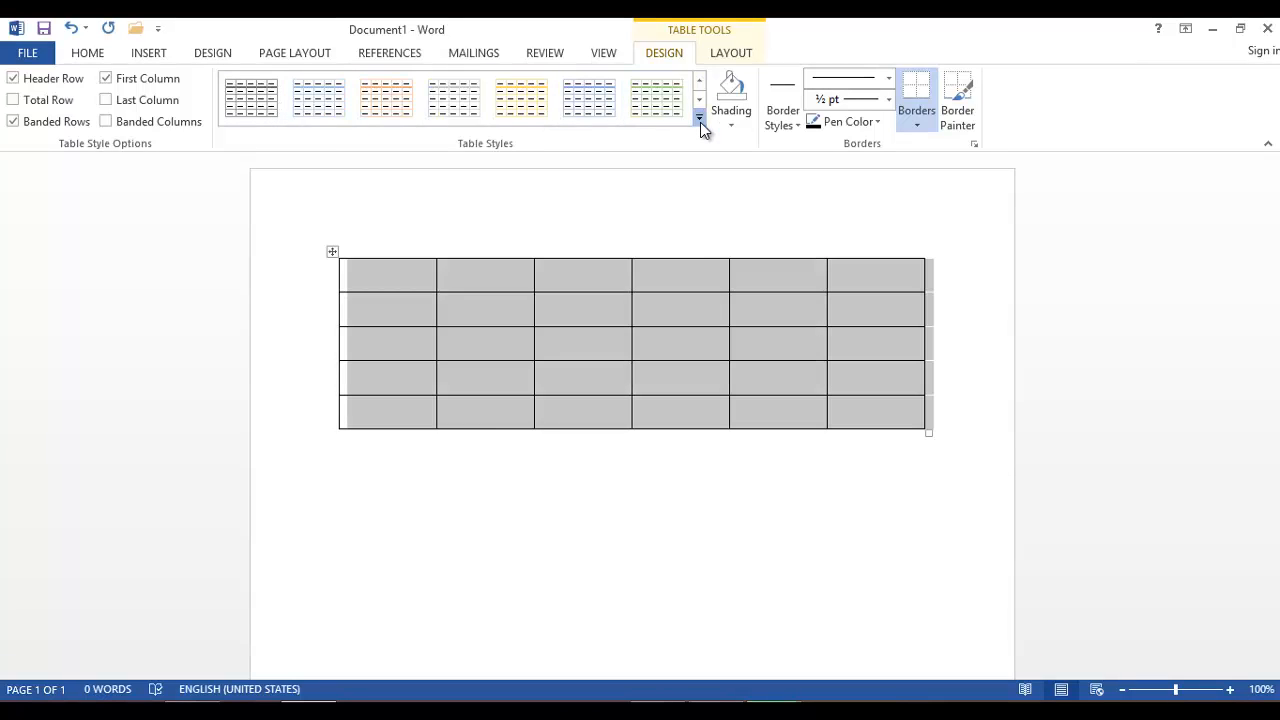
left_click(700, 119)
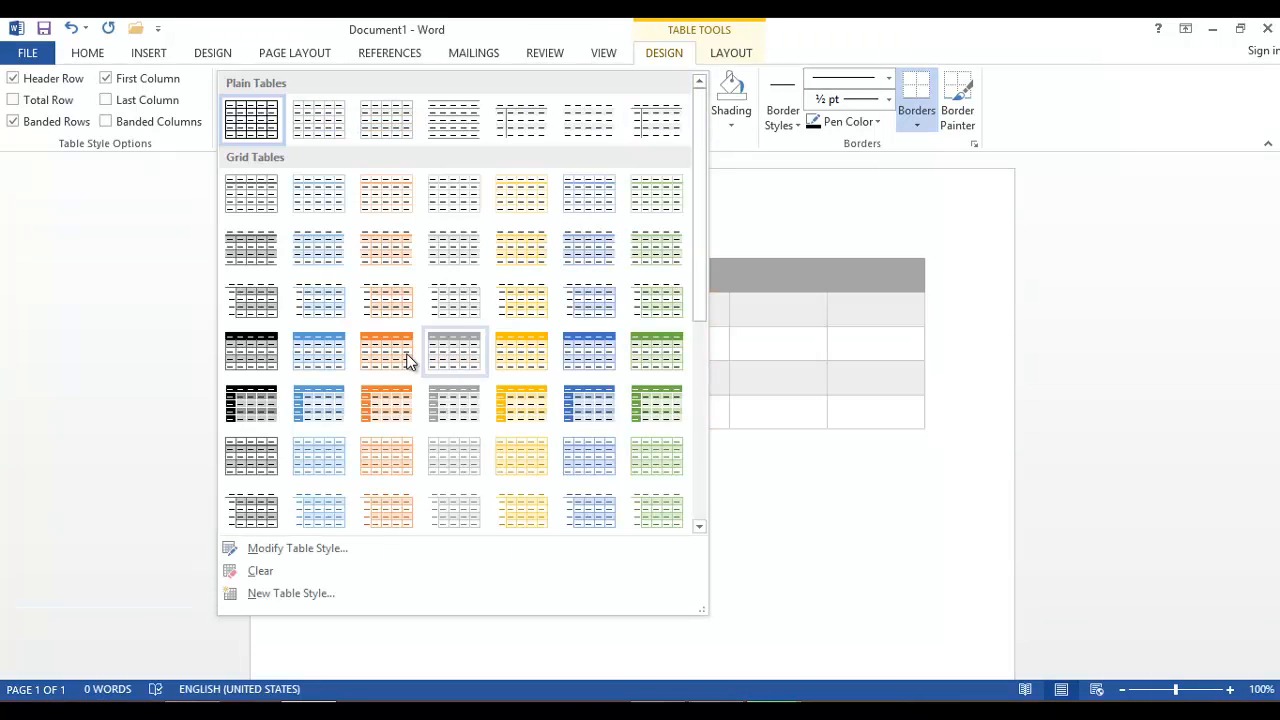
left_click(236, 404)
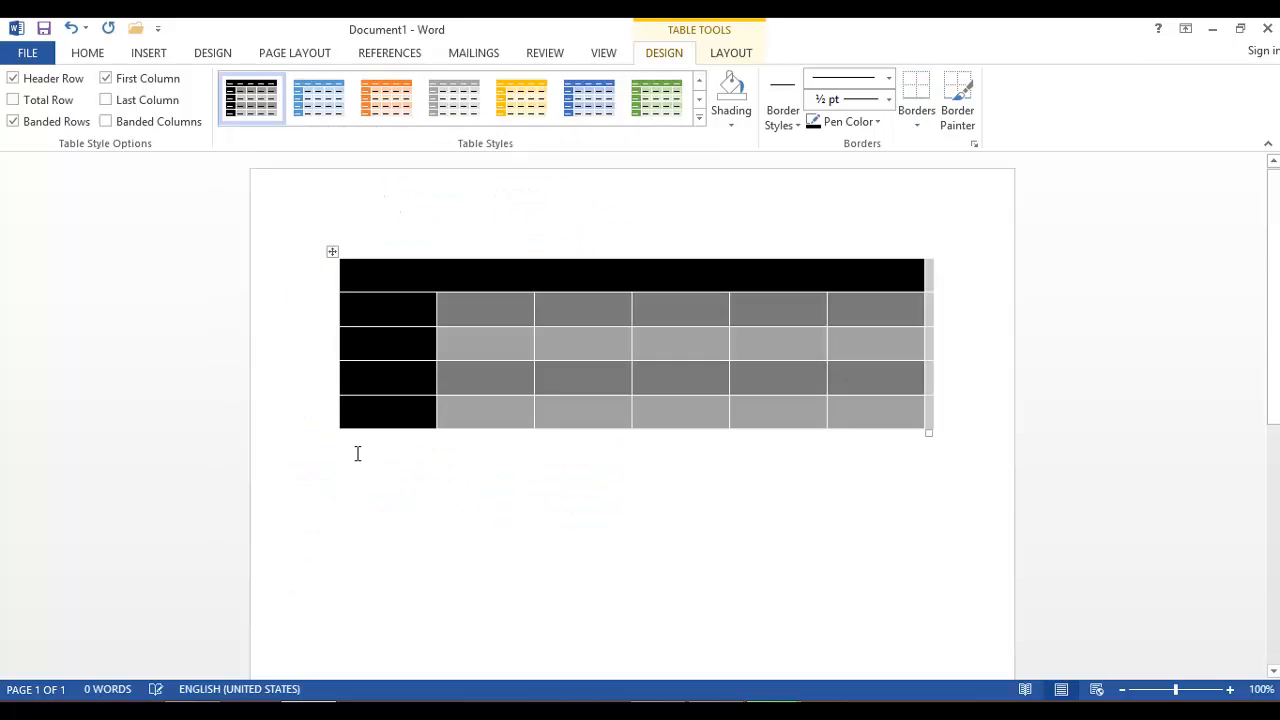
left_click(537, 493)
left_click(459, 313)
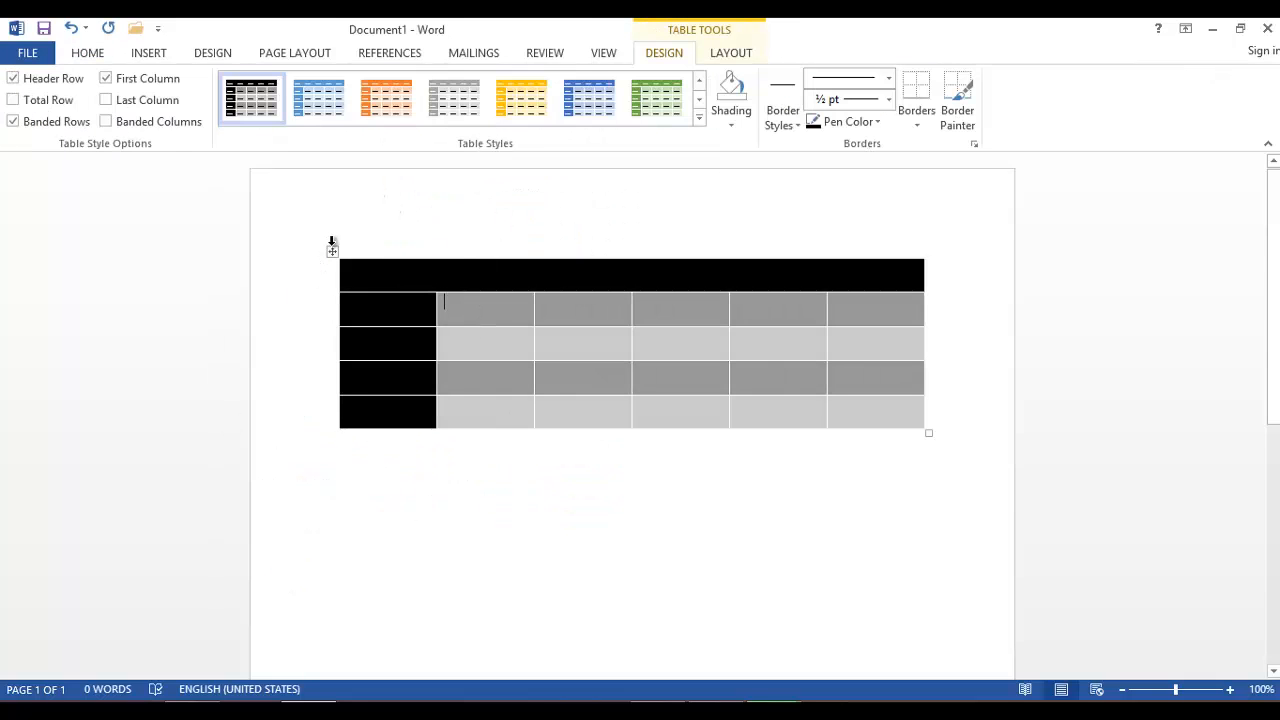
- Examine the options for creating a new table style and cancel without creating one
left_click(699, 117)
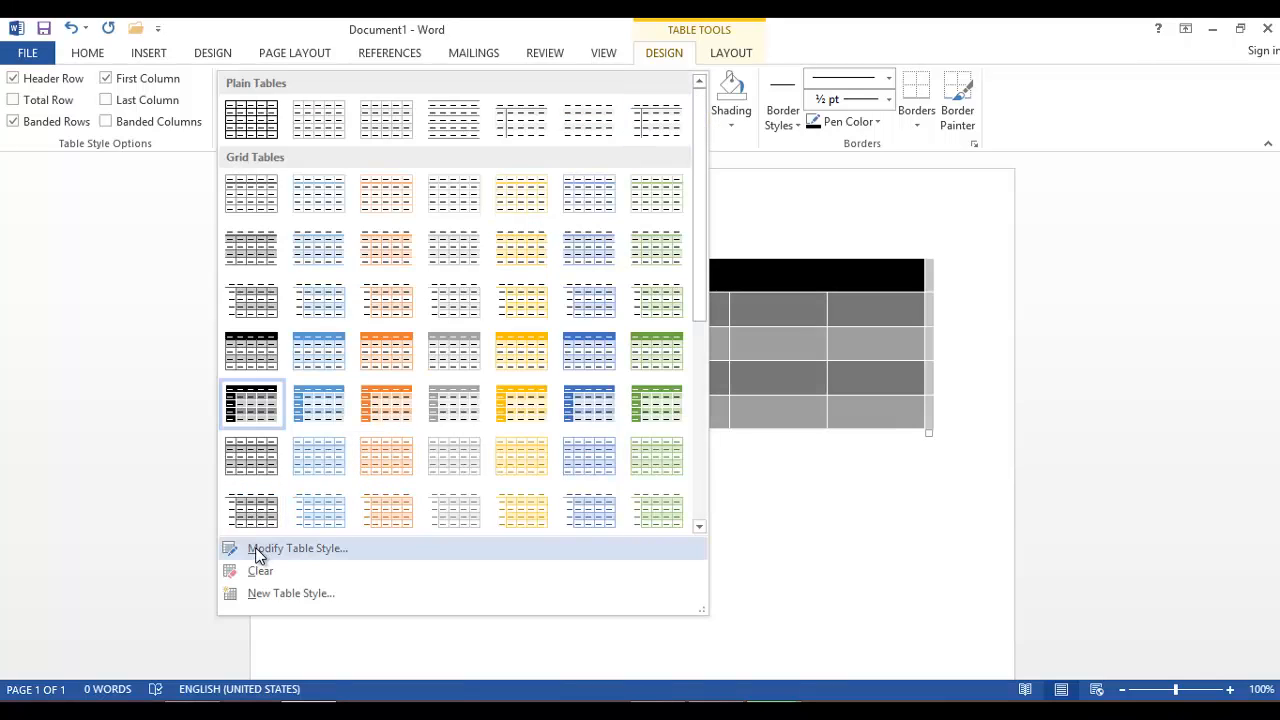
left_click(373, 596)
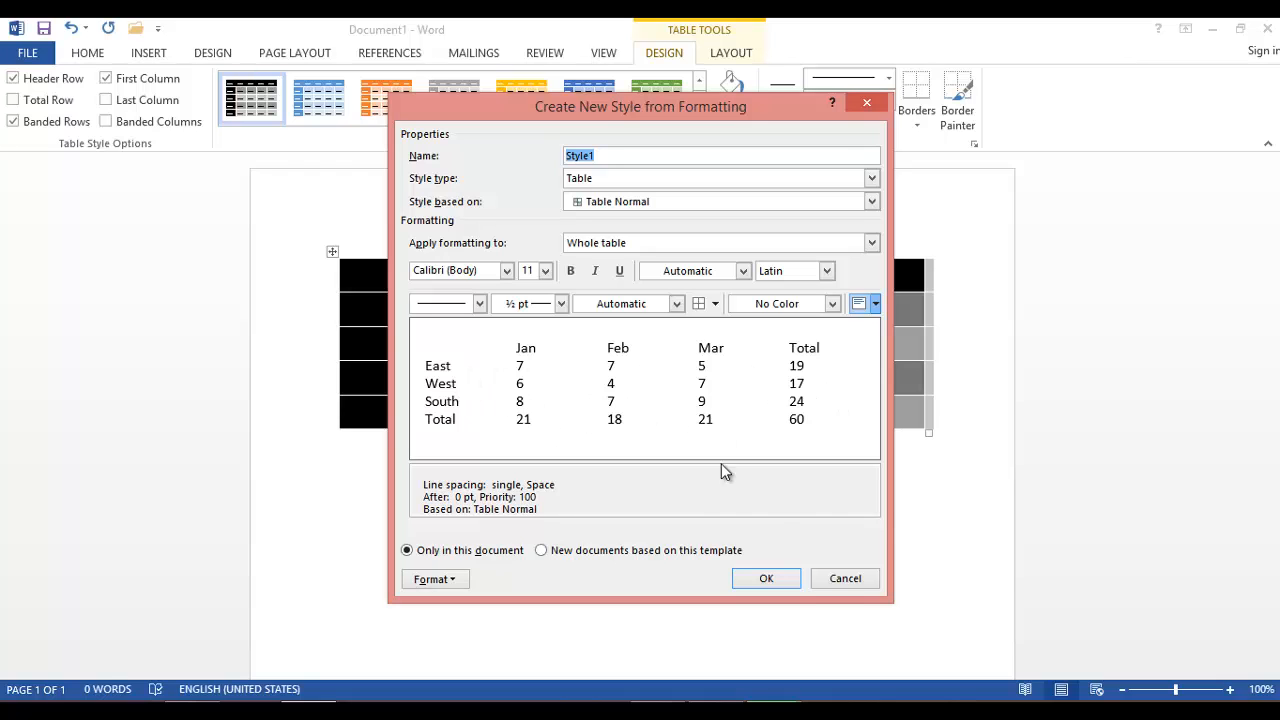
left_click(844, 579)
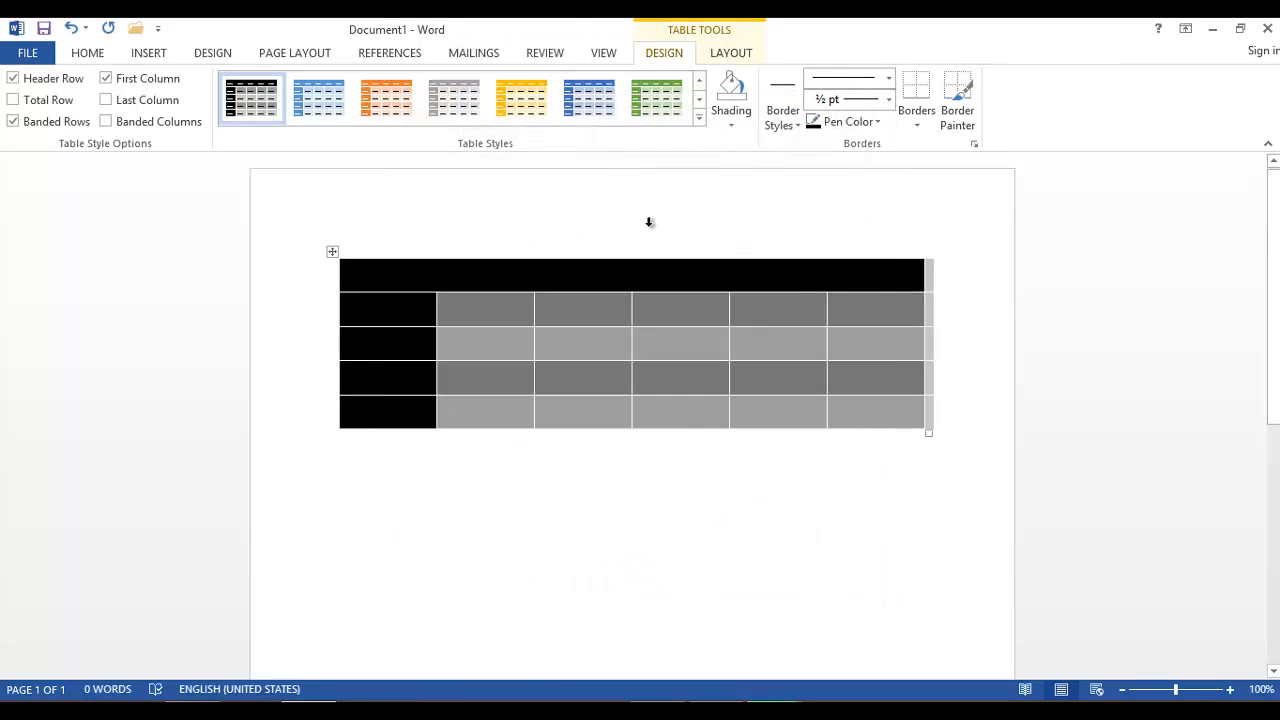
- Apply the gray grid table style with a filled header row and first column to the whole table
left_click(738, 122)
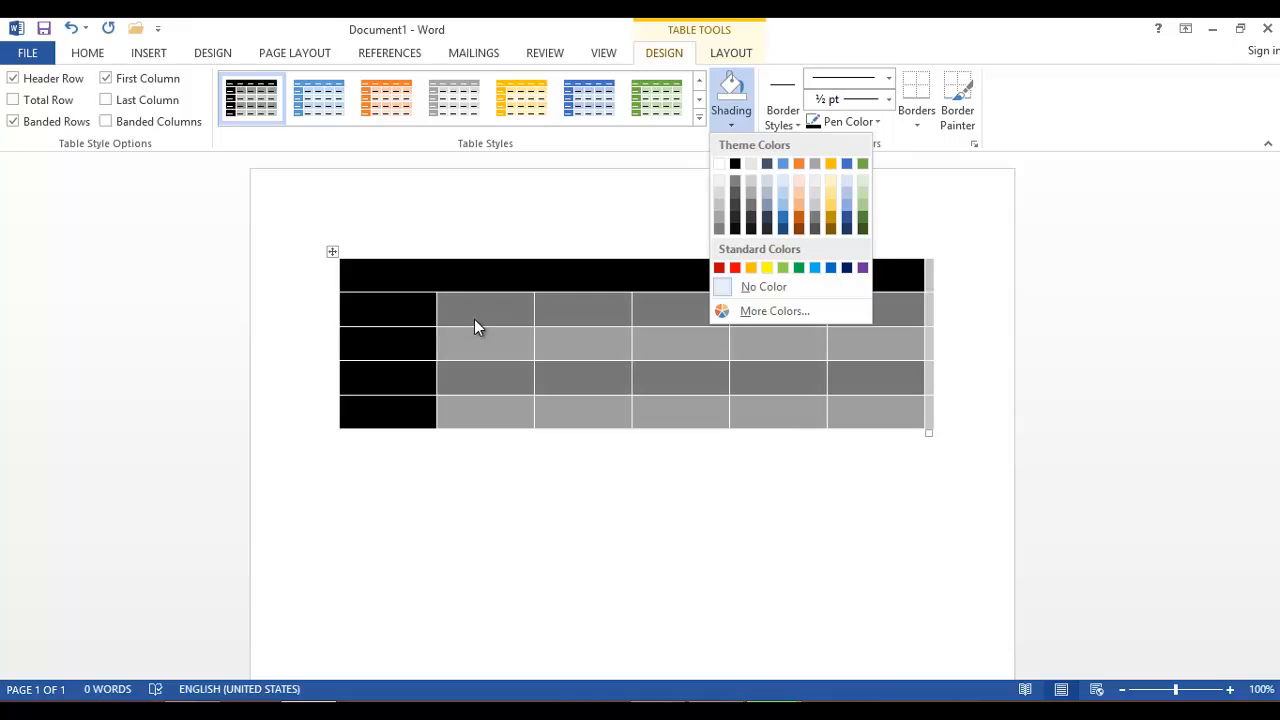
left_click(472, 318)
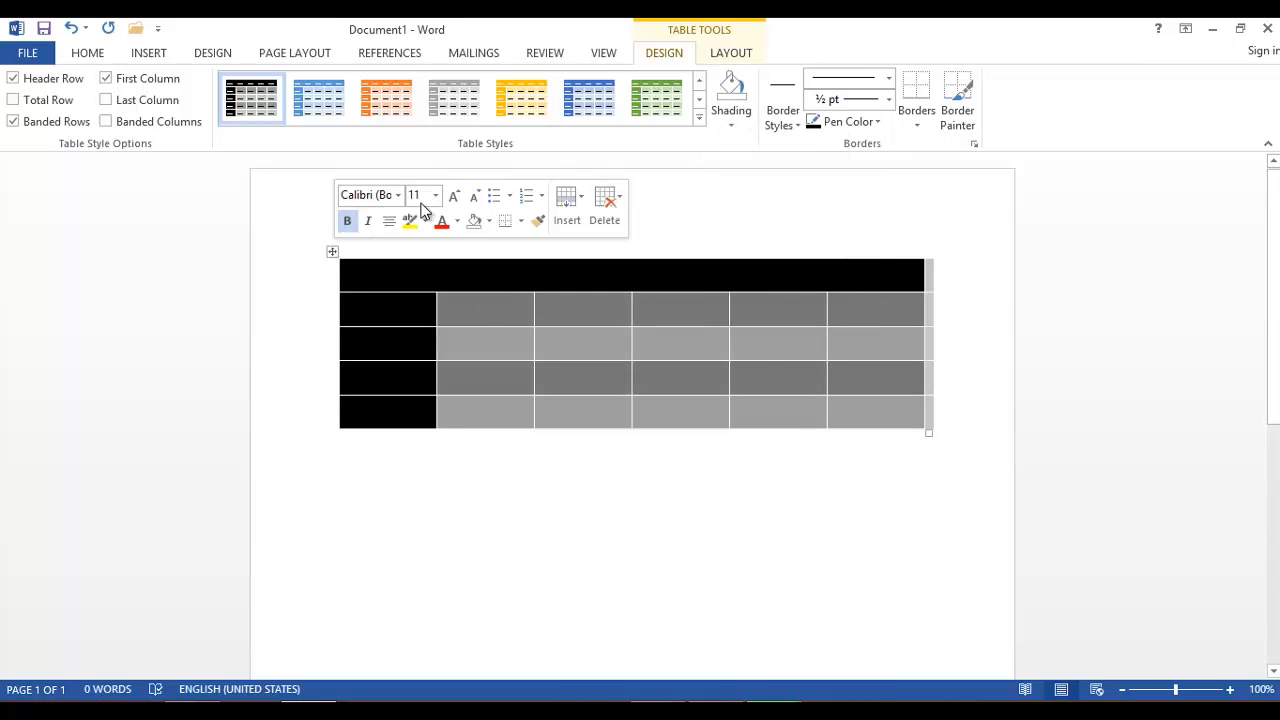
left_click(470, 102)
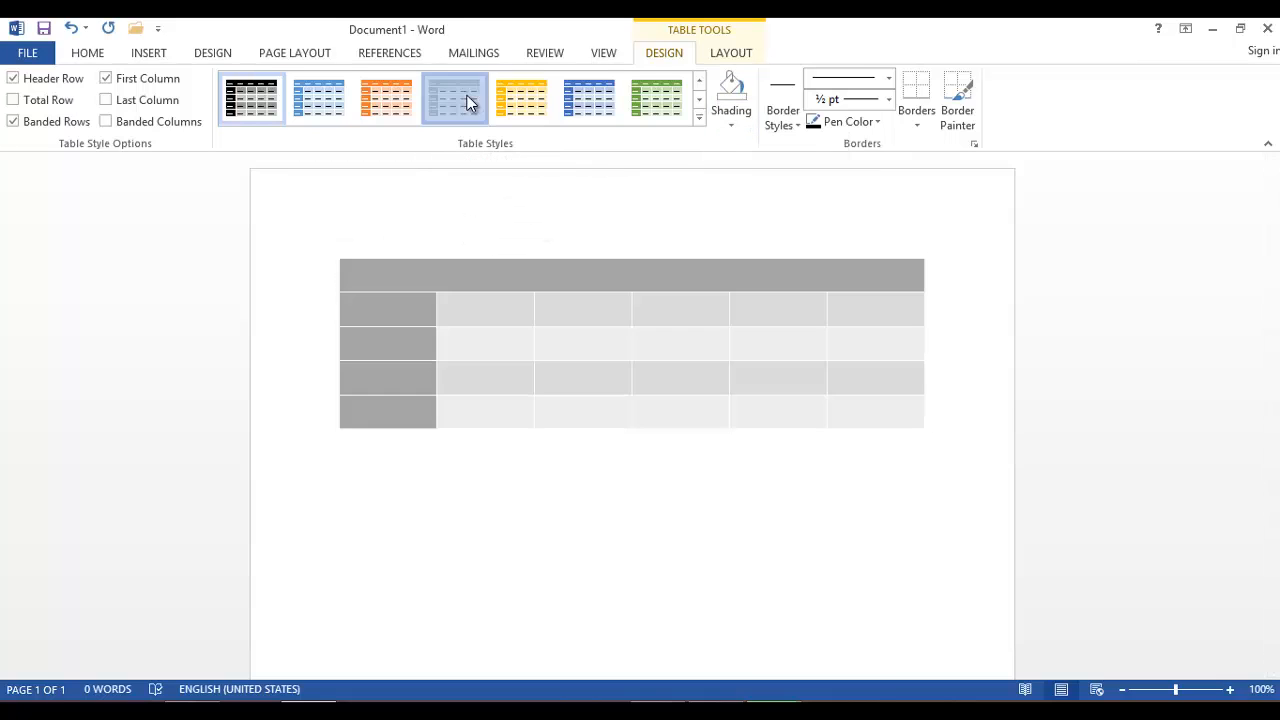
- Shade the cells right of the first column red in the second row and light blue in the fourth row
left_click(483, 300)
left_click_drag(542, 310, 870, 310)
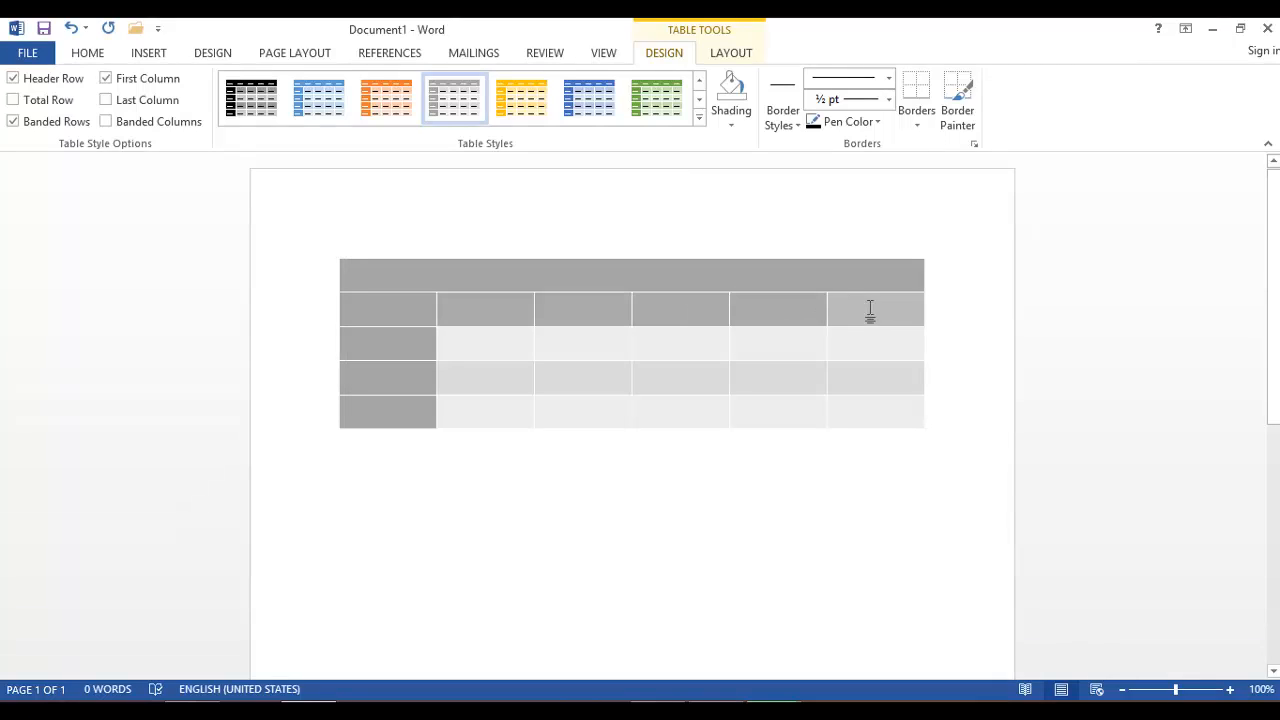
left_click(731, 118)
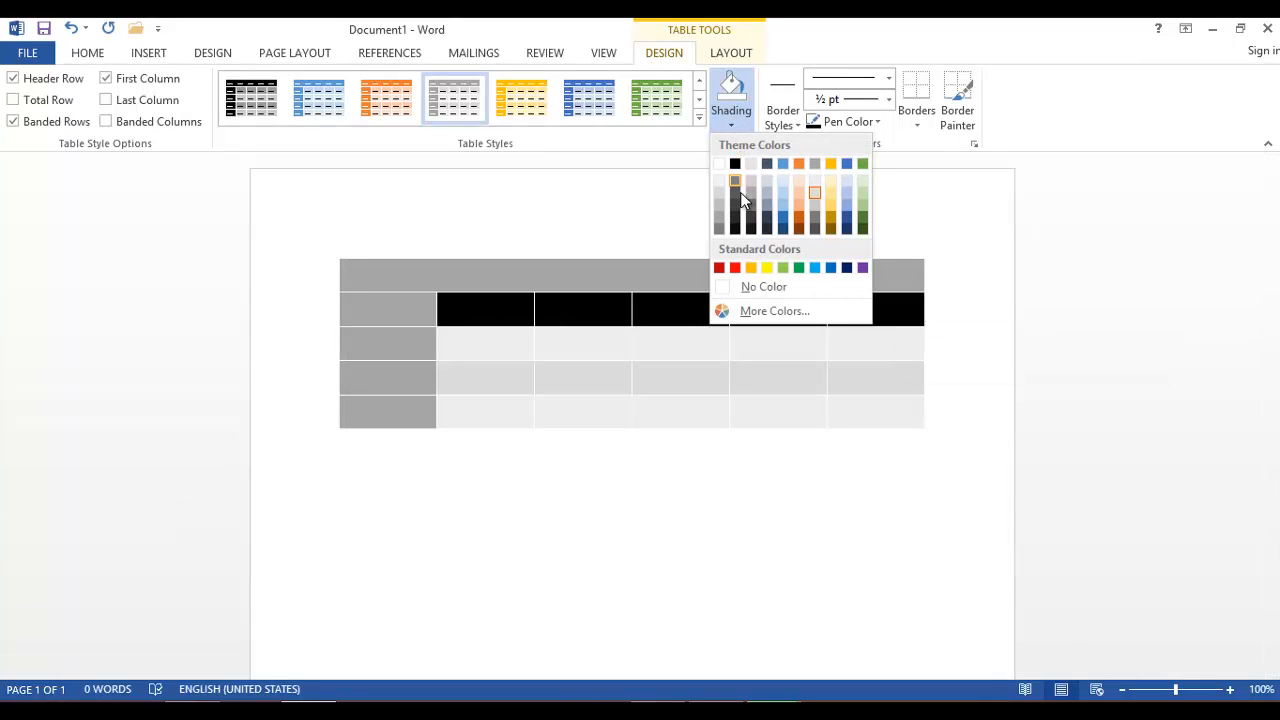
left_click(735, 268)
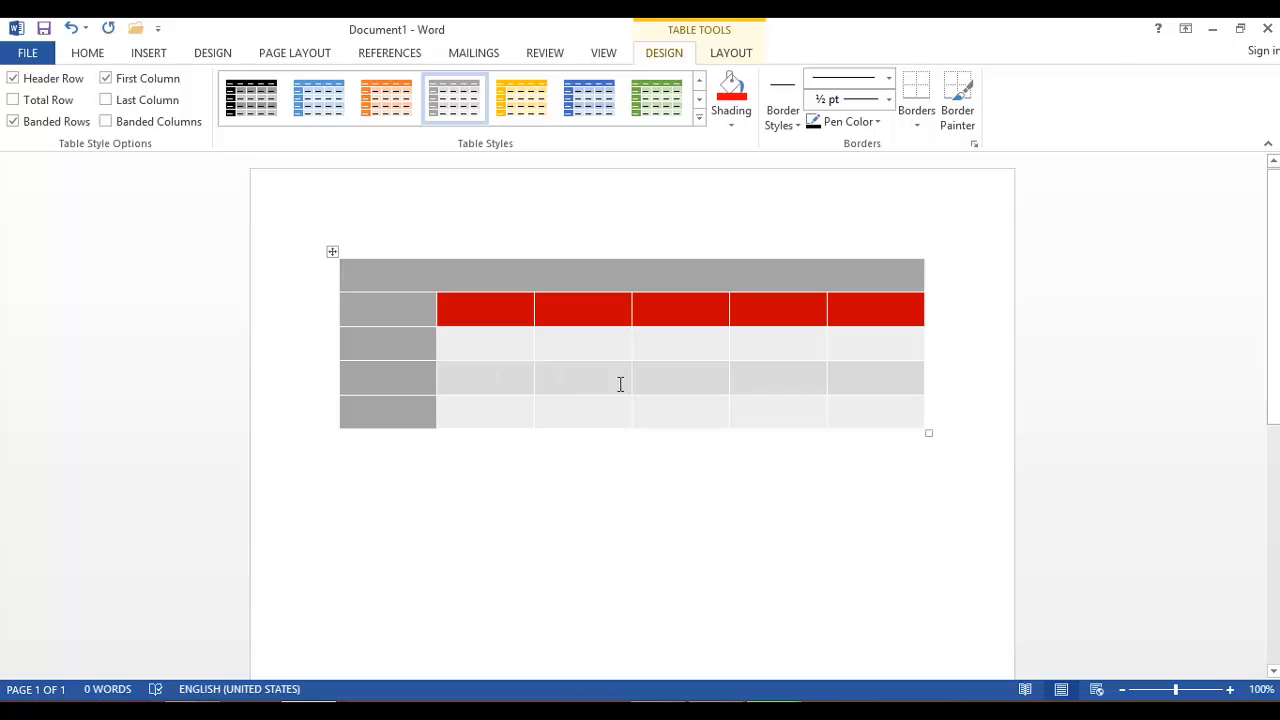
left_click_drag(445, 378, 877, 372)
left_click(731, 118)
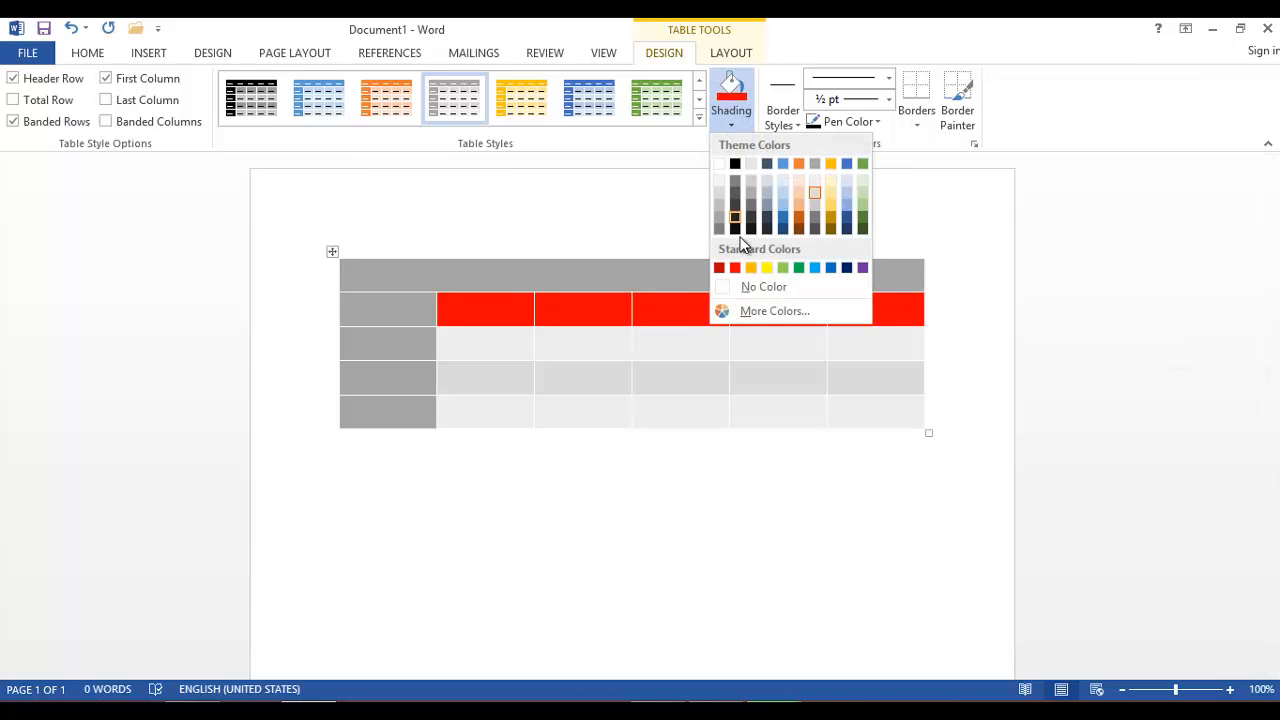
left_click(831, 268)
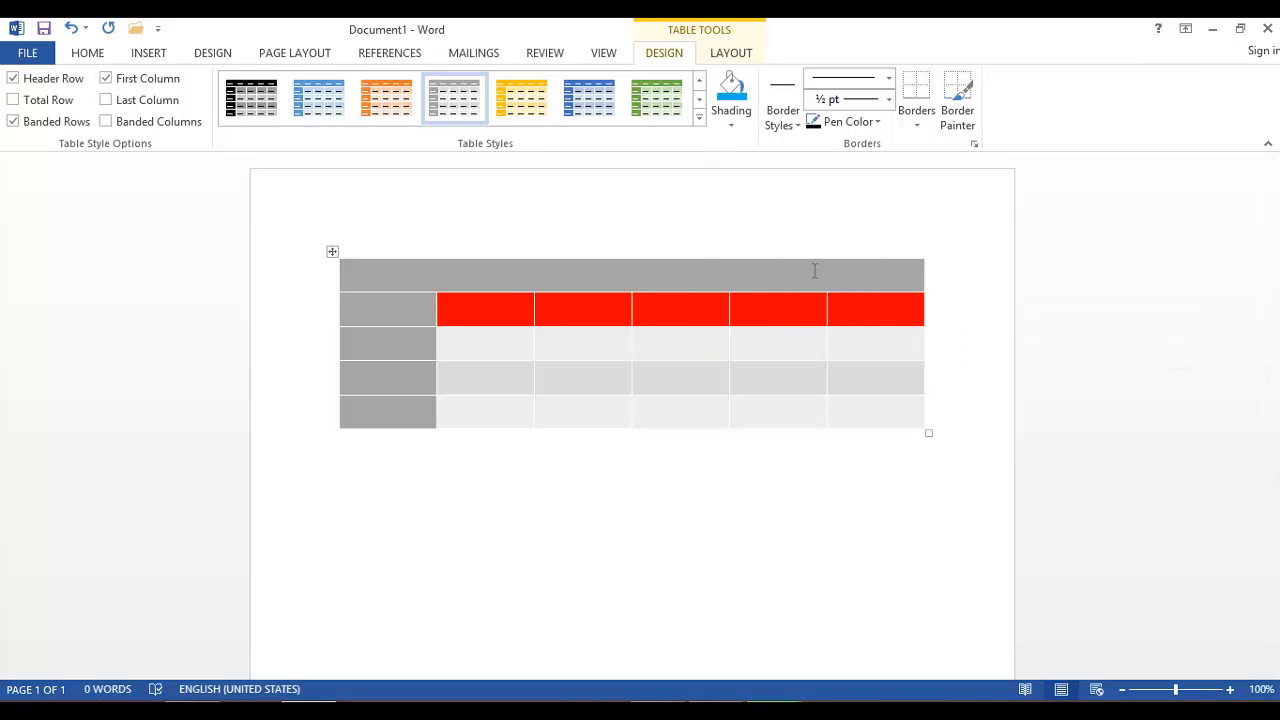
- Shade the cells right of the first column light blue-gray in the third row and pale green in the fifth row
left_click(520, 401)
mouse_move(488, 343)
left_mouse_down()
mouse_move(703, 343)
mouse_move(850, 312)
left_mouse_up()
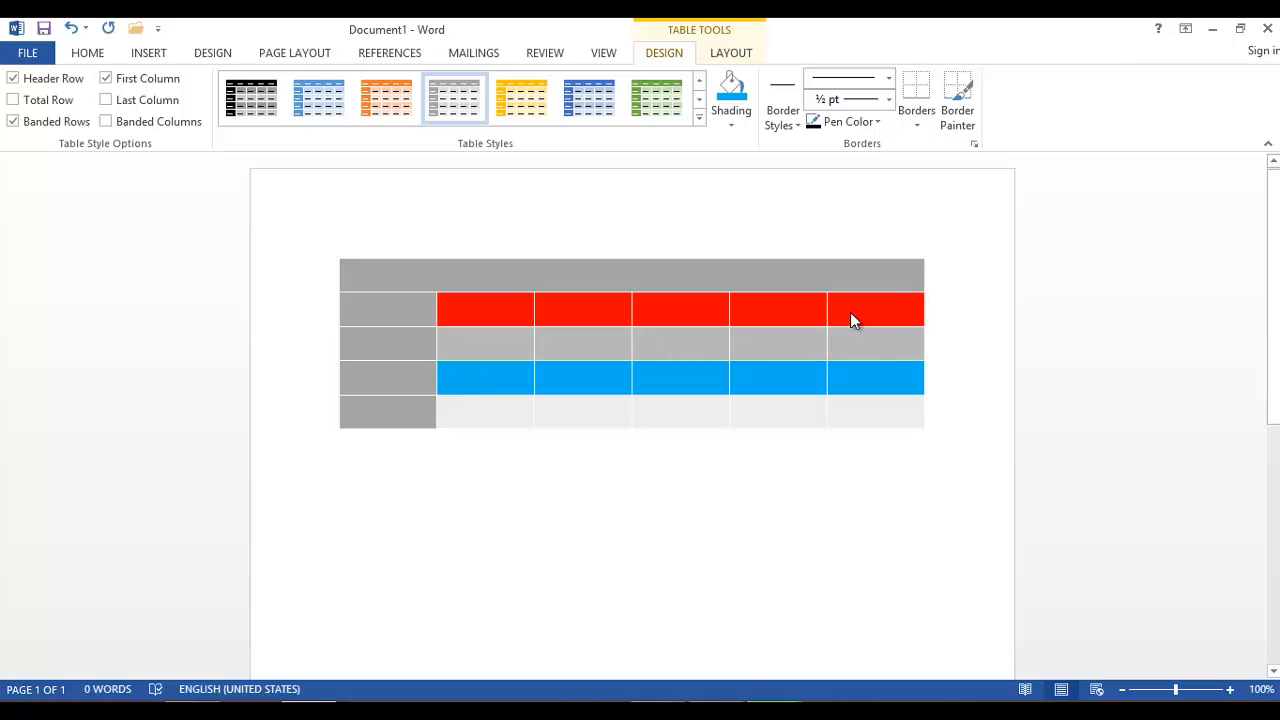
left_click(741, 120)
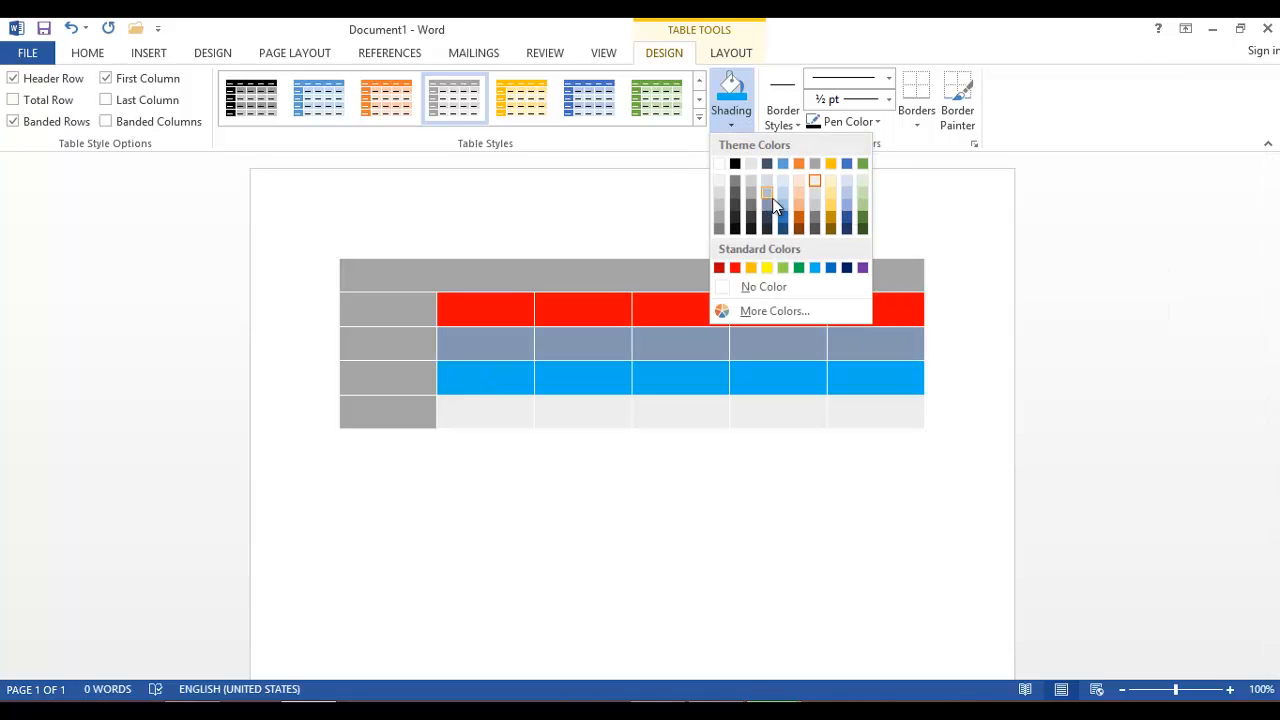
left_click(770, 193)
left_click(574, 417)
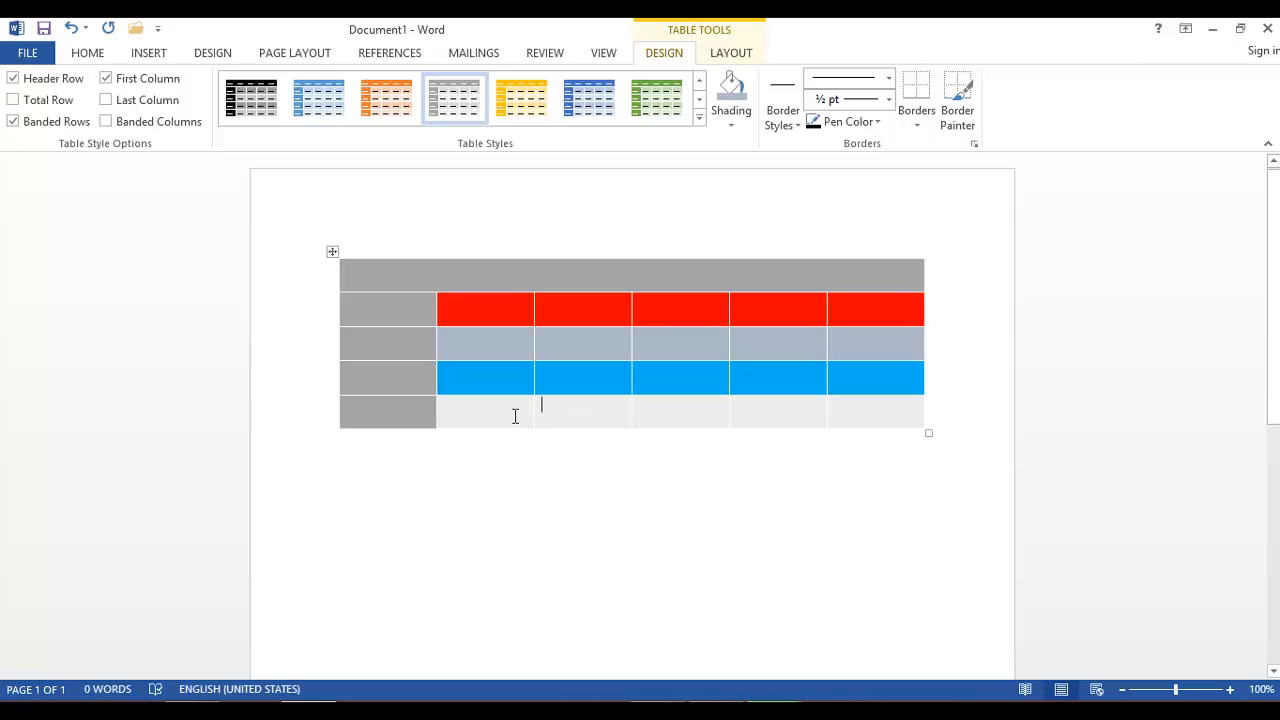
left_click_drag(515, 416, 916, 416)
left_click(750, 120)
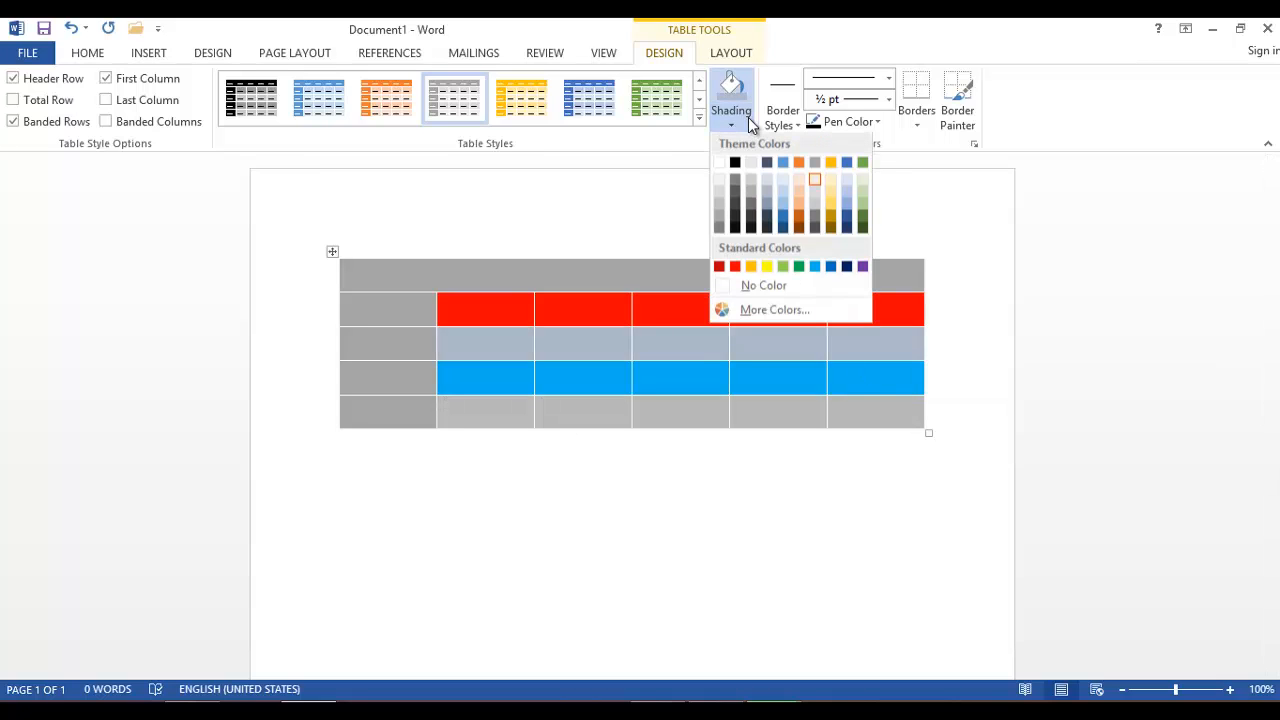
left_click(865, 191)
left_click(709, 509)
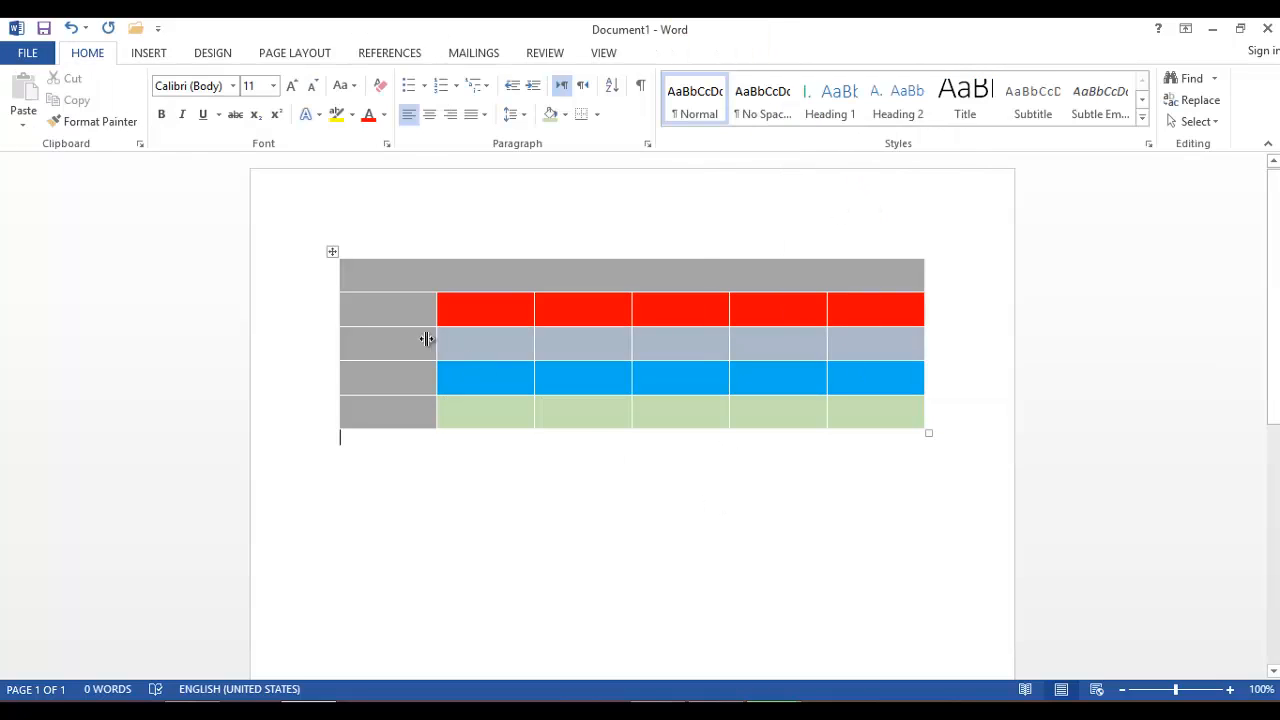
- Shade the first column's cells below the header orange and the entire header row light peach orange
left_click_drag(374, 292, 386, 415)
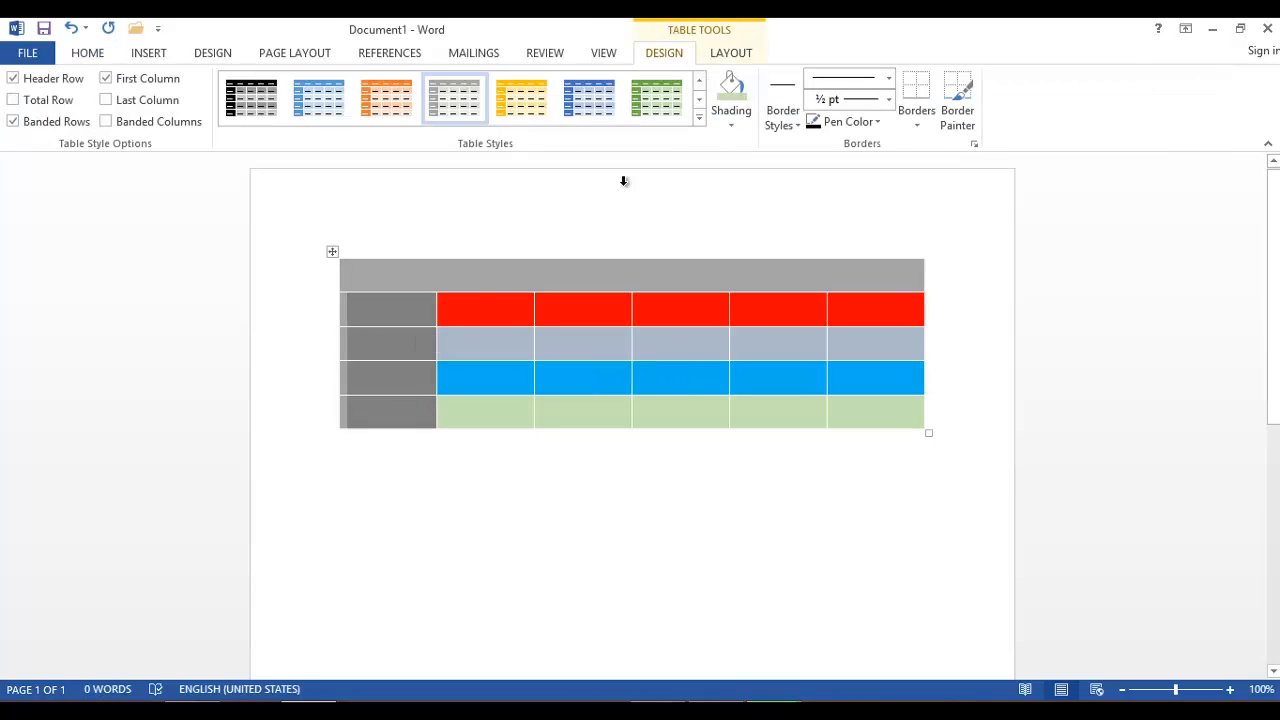
left_click(731, 122)
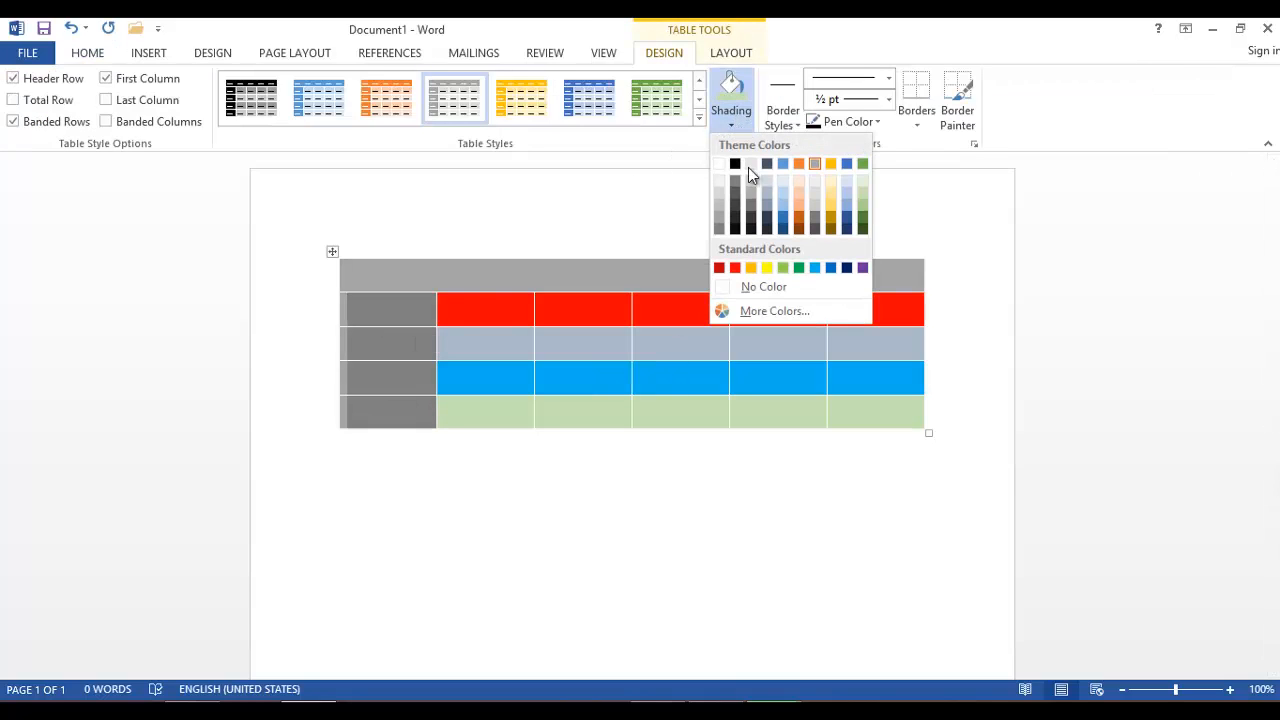
left_click(750, 266)
left_click_drag(521, 282, 725, 282)
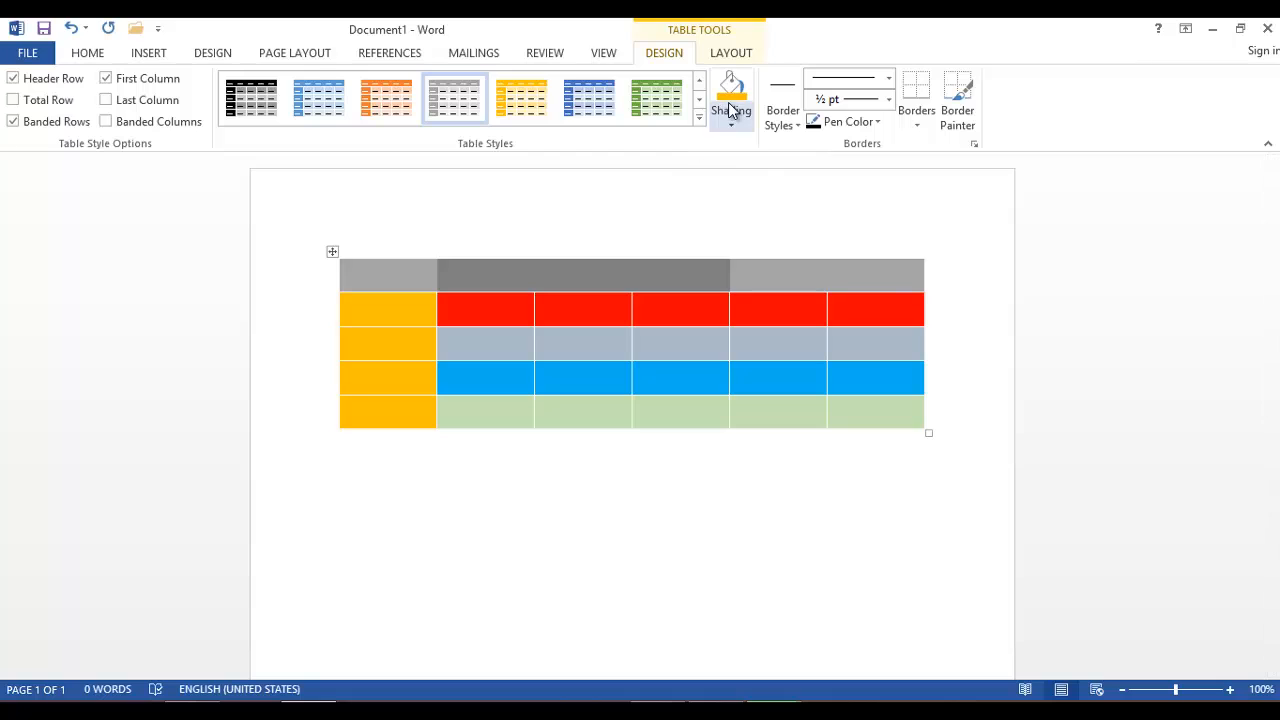
mouse_move(410, 272)
left_mouse_down()
mouse_move(397, 277)
mouse_move(806, 294)
mouse_move(829, 254)
left_mouse_up()
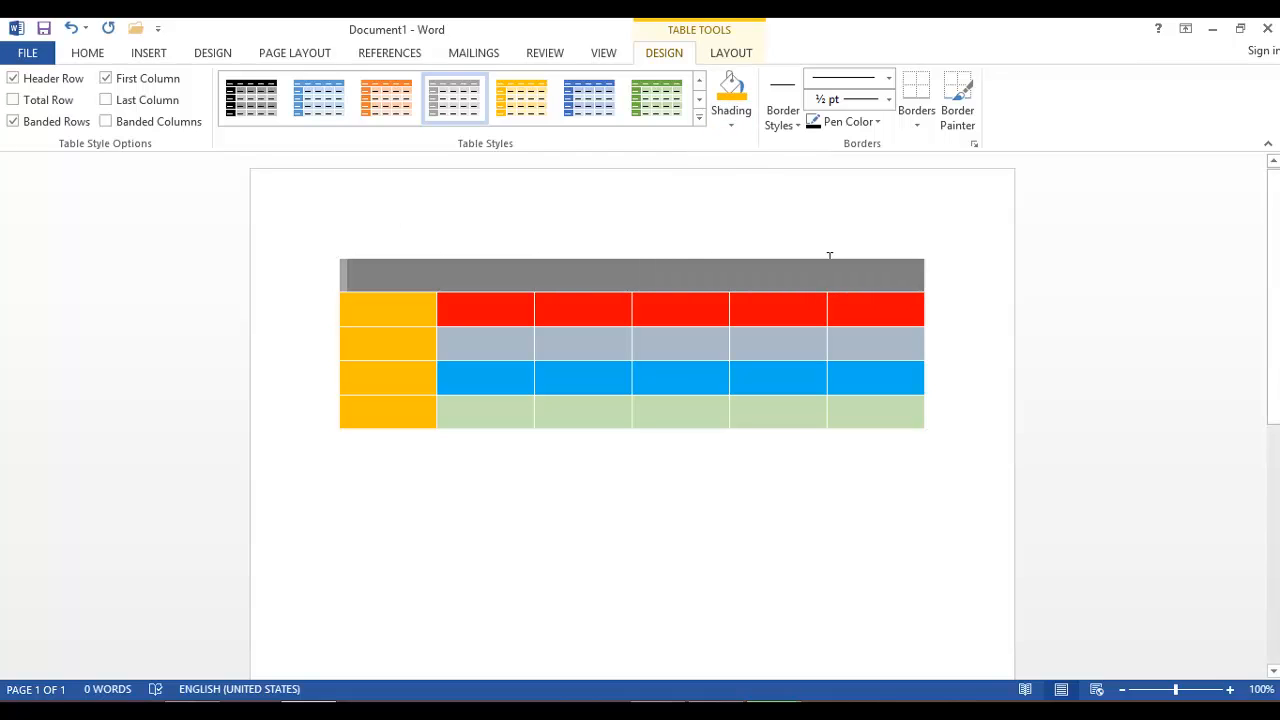
left_click(727, 122)
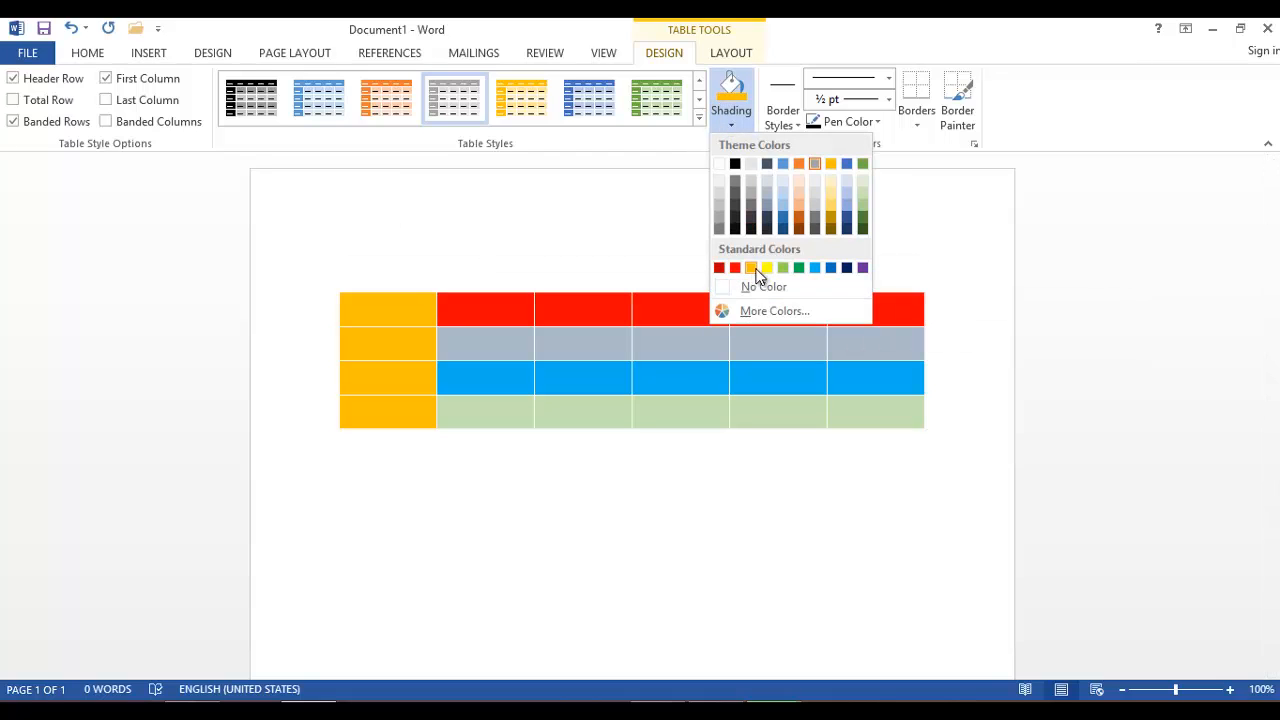
left_click(806, 197)
left_click(885, 480)
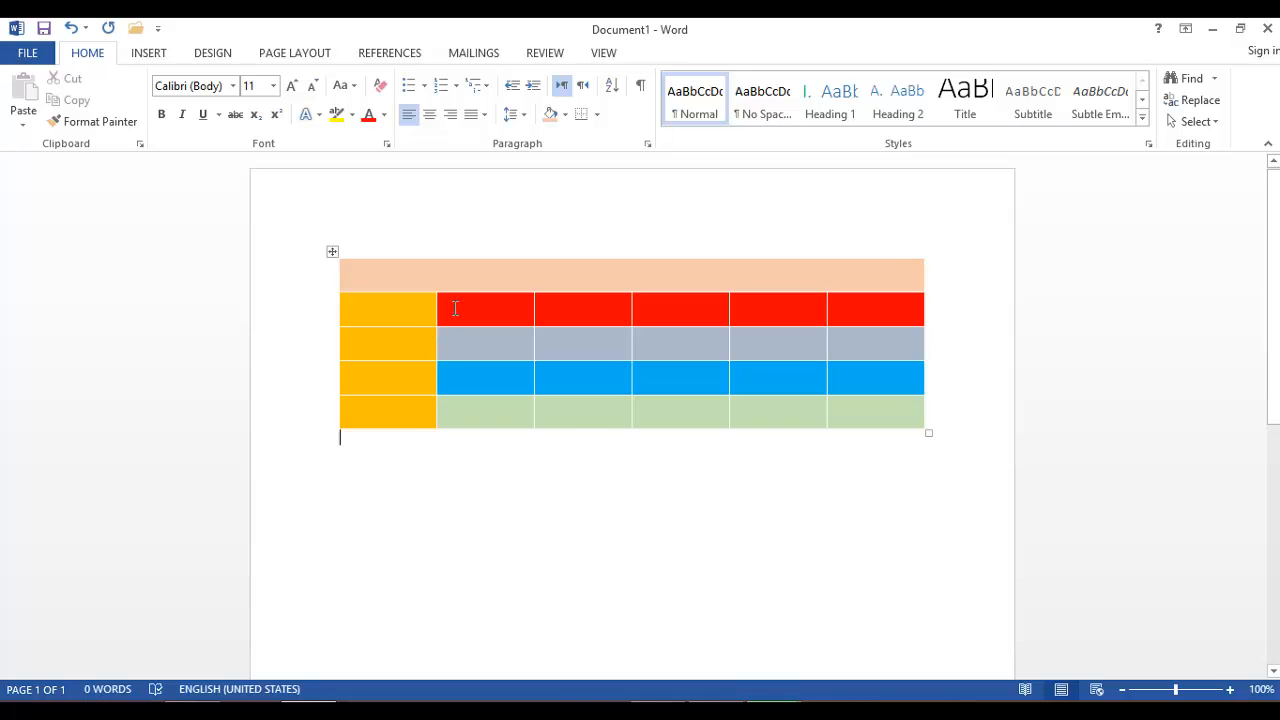
- Shade all cells of the last table column with the standard light blue color
left_click_drag(896, 281, 880, 452)
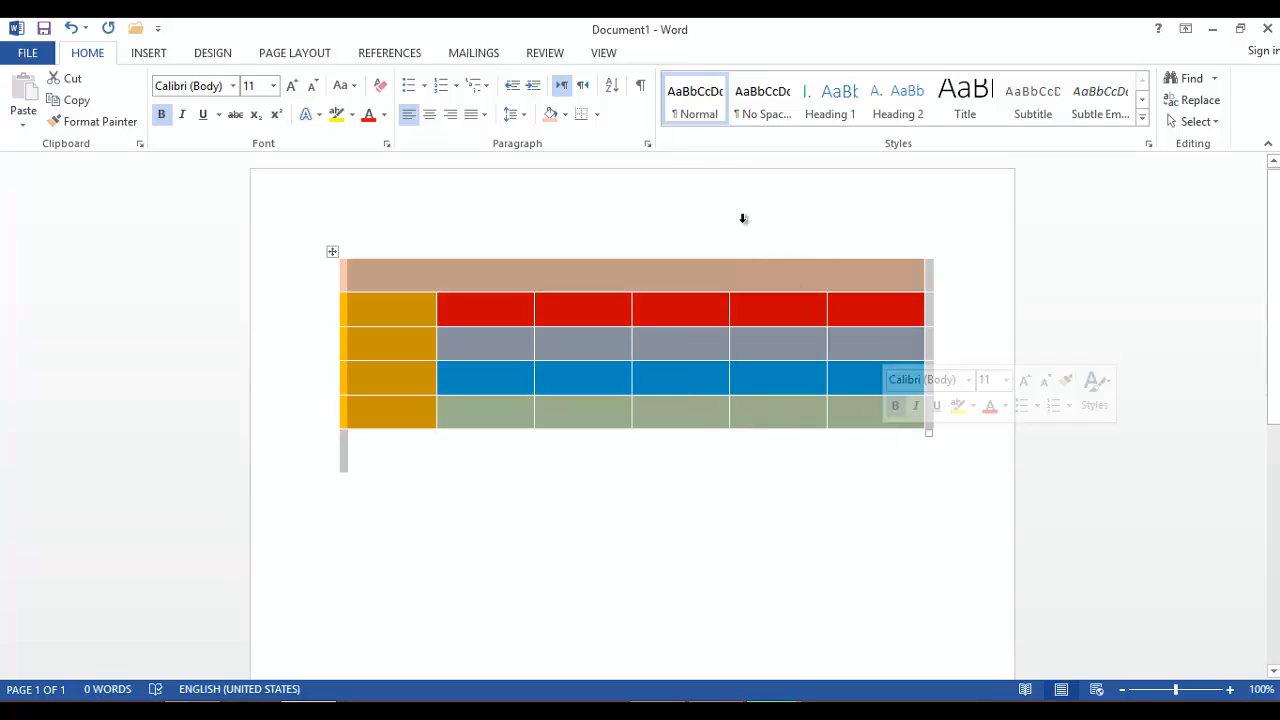
left_click(868, 268)
left_click_drag(872, 270, 848, 378)
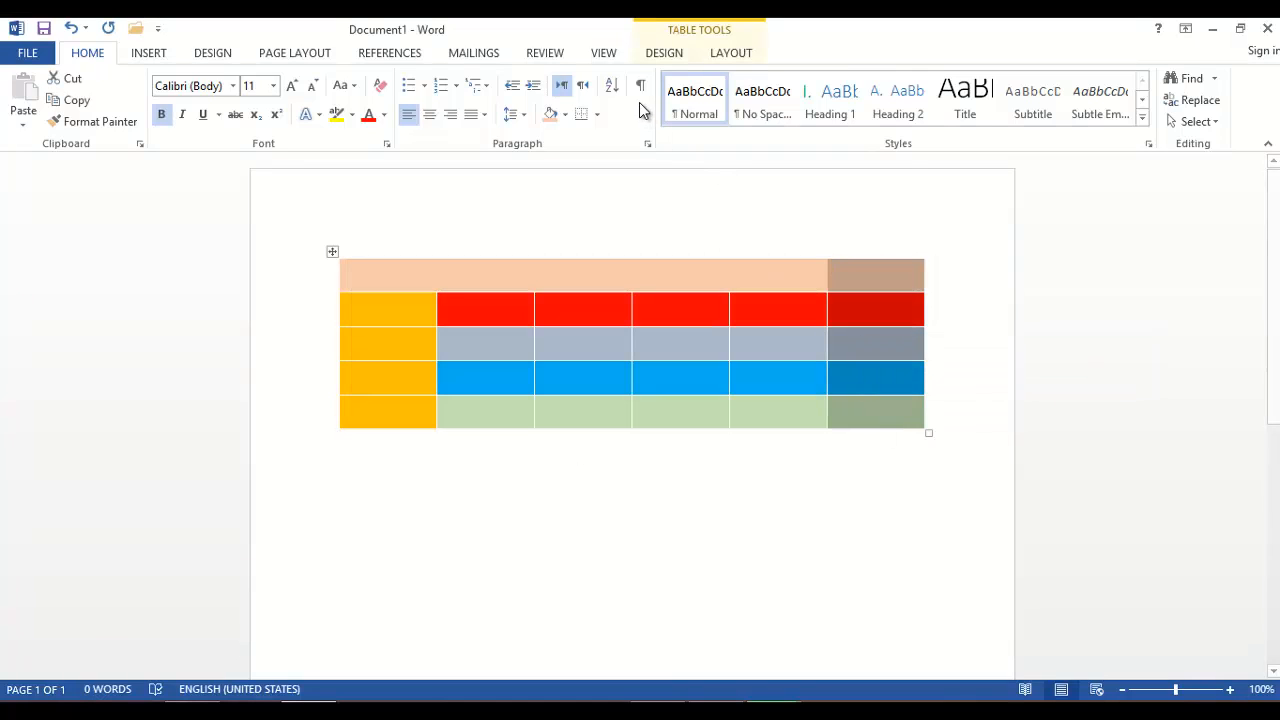
left_click(553, 111)
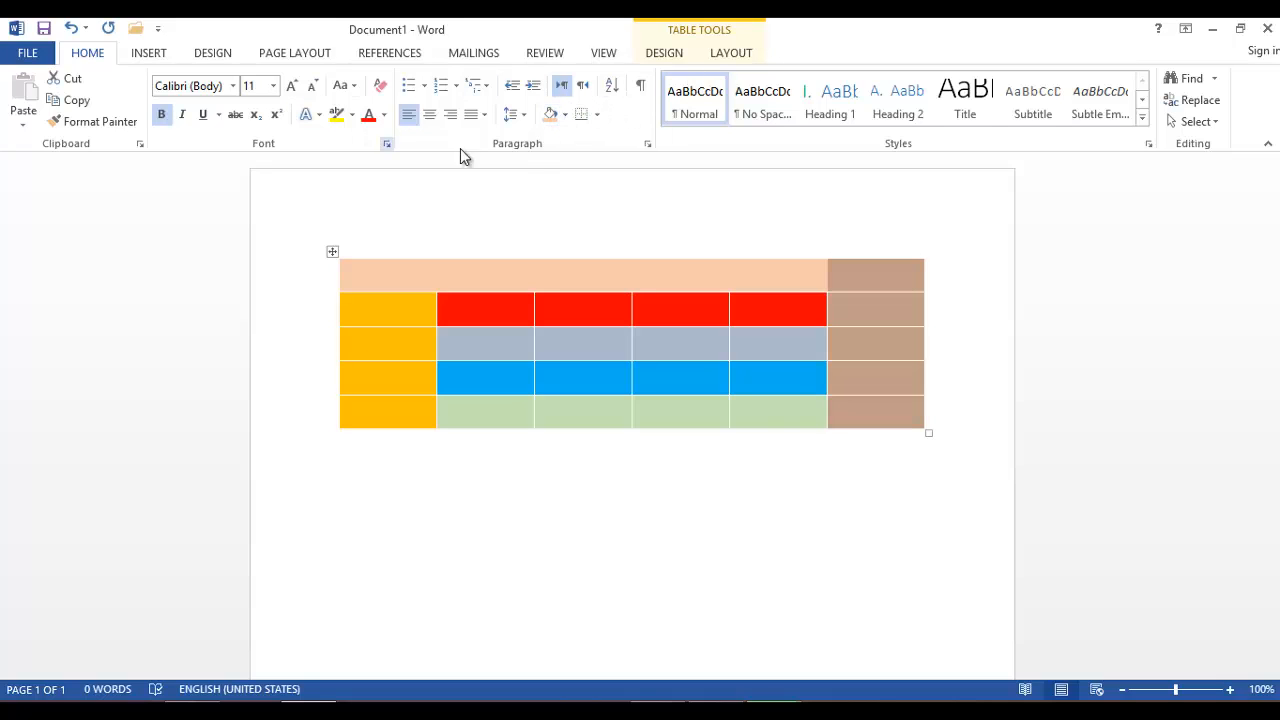
left_click(568, 116)
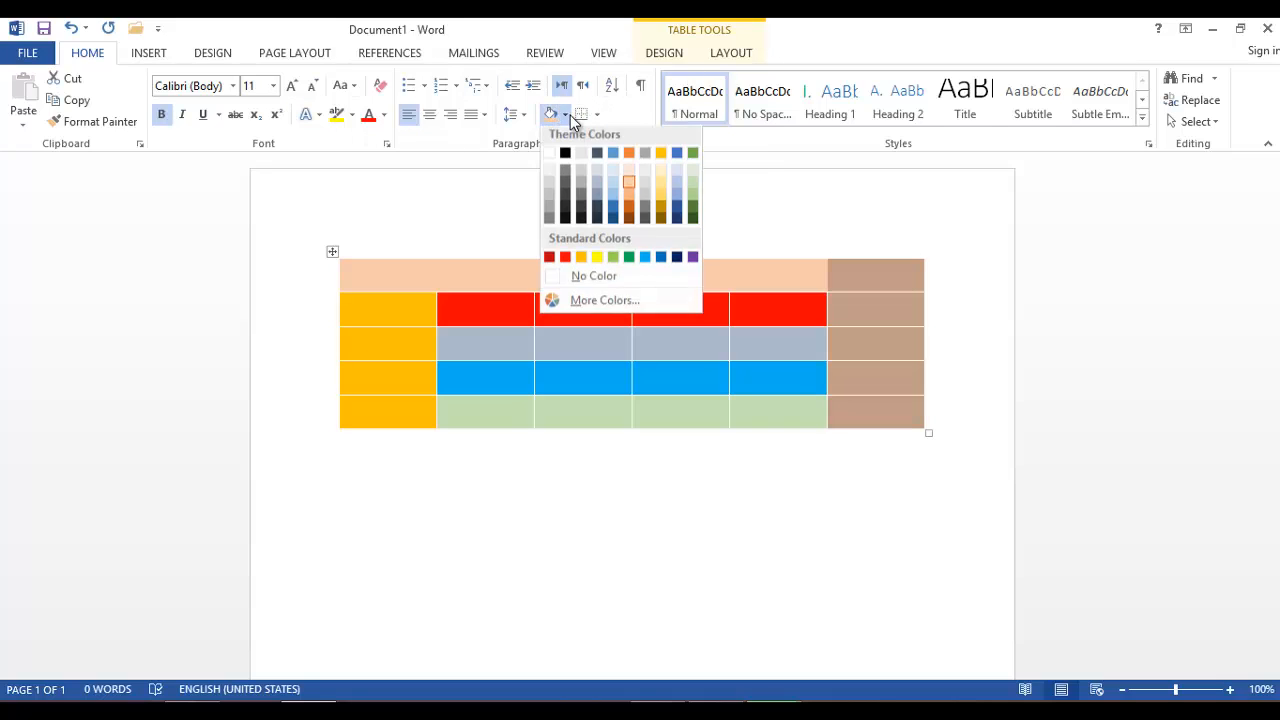
left_click(645, 257)
left_click(957, 357)
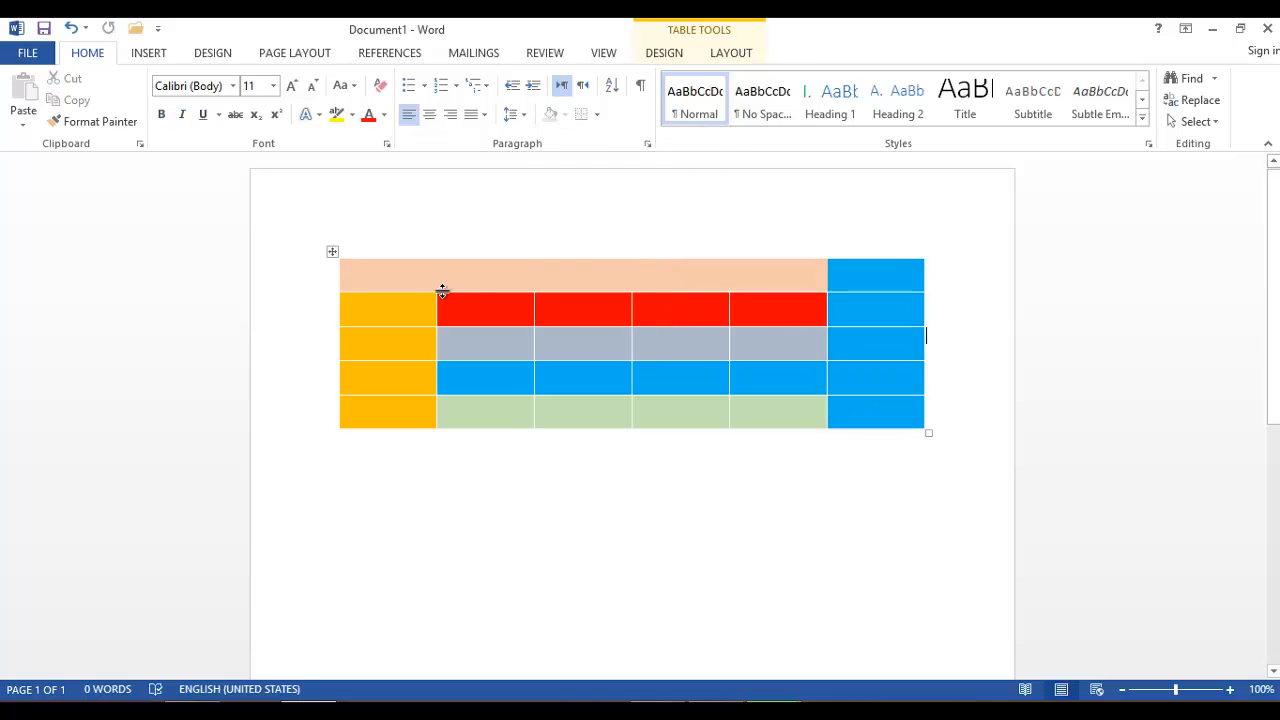
- Shade the whole first table column with the same light blue, including its header cell
left_click_drag(391, 271, 394, 391)
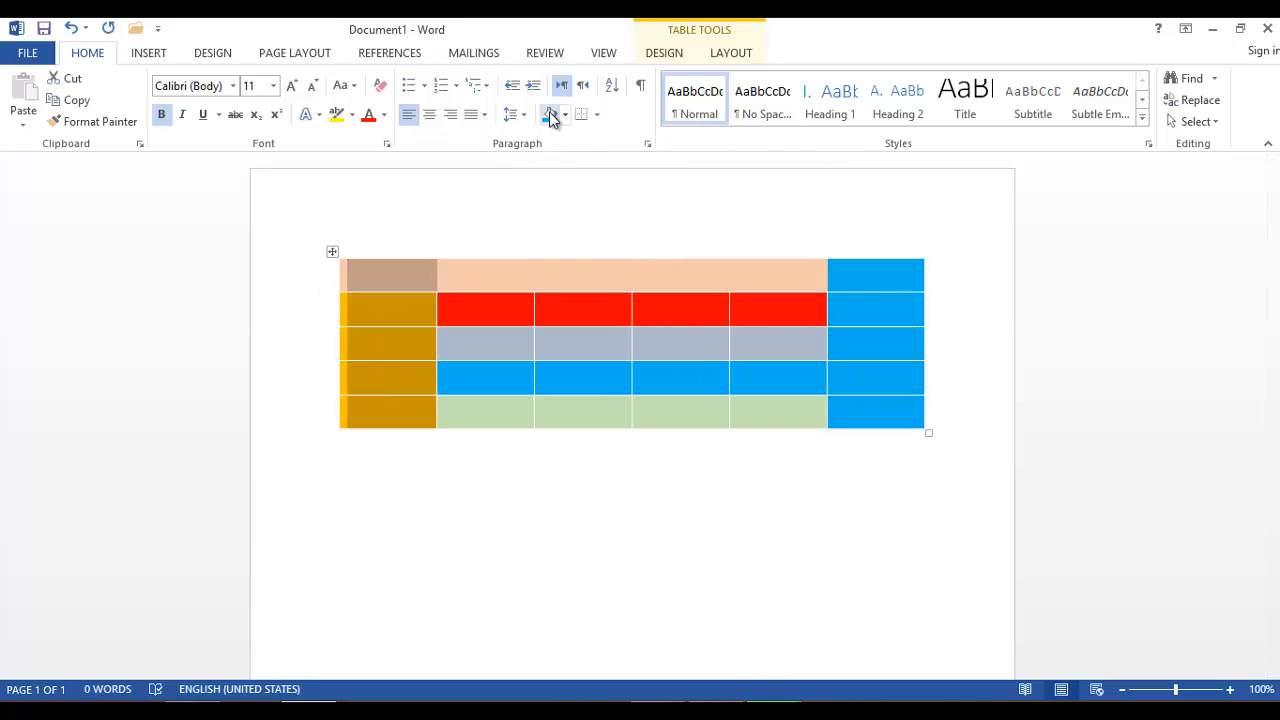
left_click(549, 114)
left_click(587, 207)
left_click(514, 328)
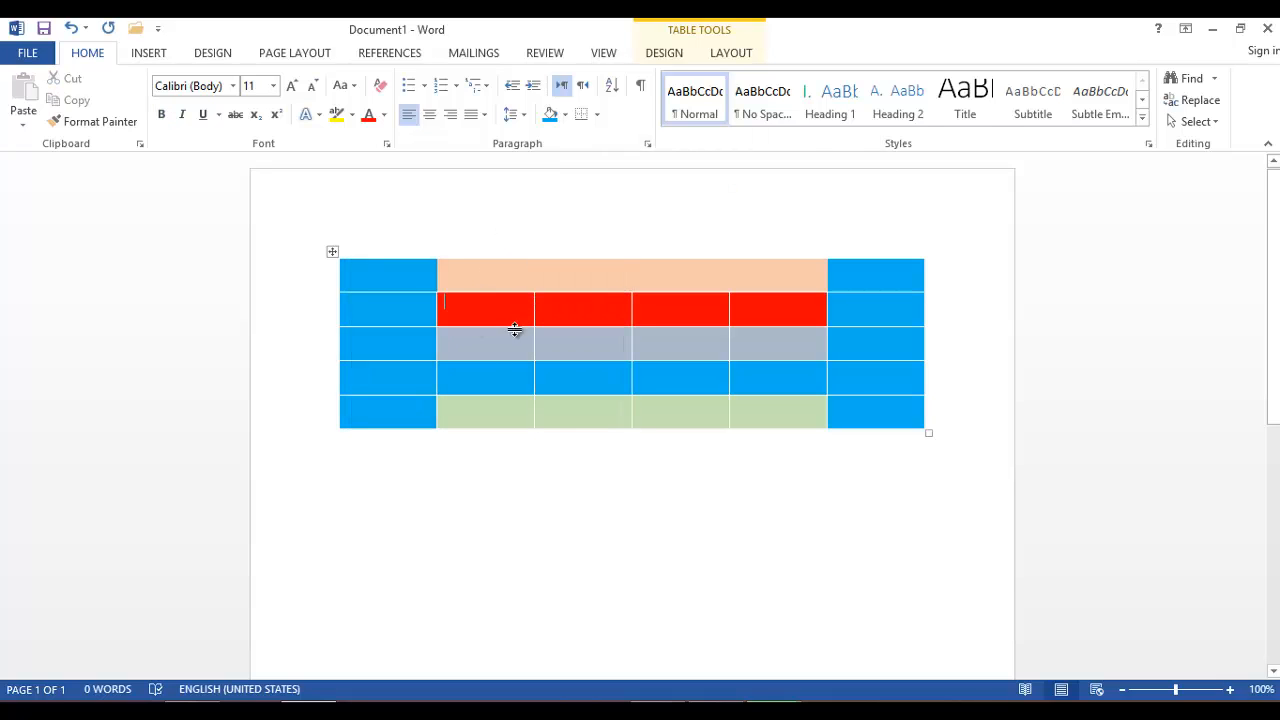
- Shade the whole second column light peach orange and the whole third column pale blue
left_click_drag(493, 265, 476, 414)
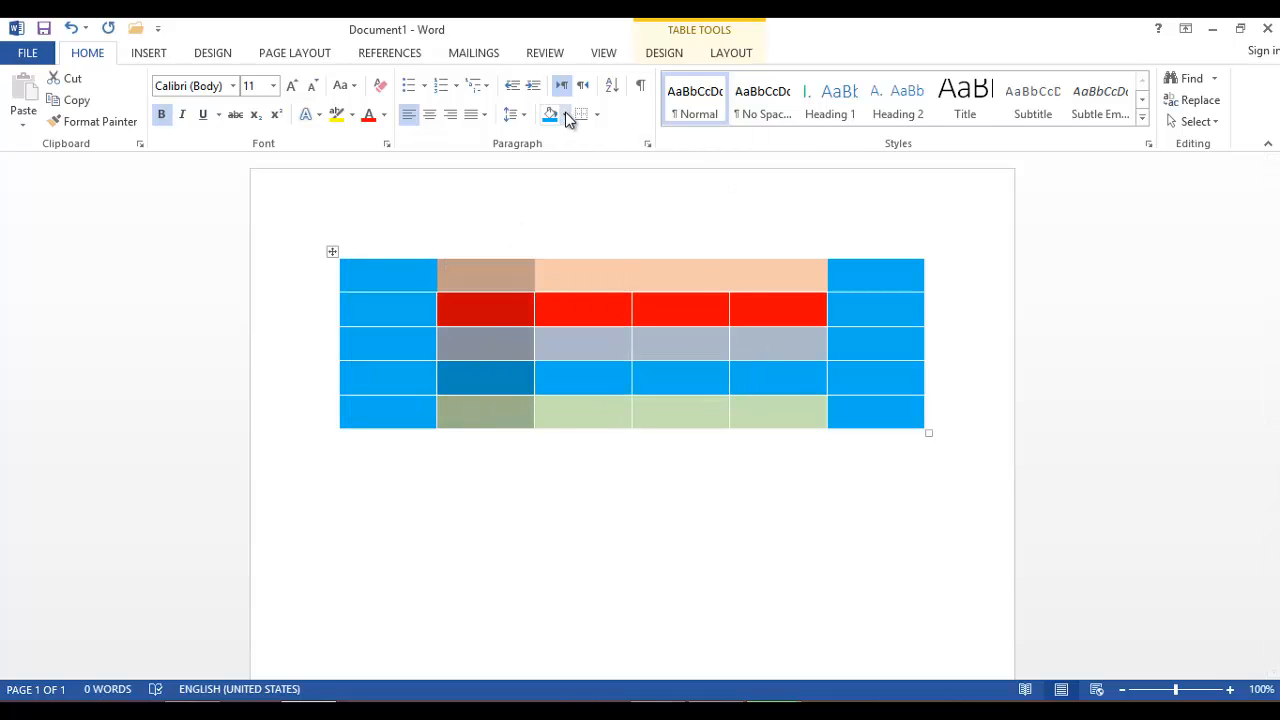
left_click(565, 114)
left_click(629, 191)
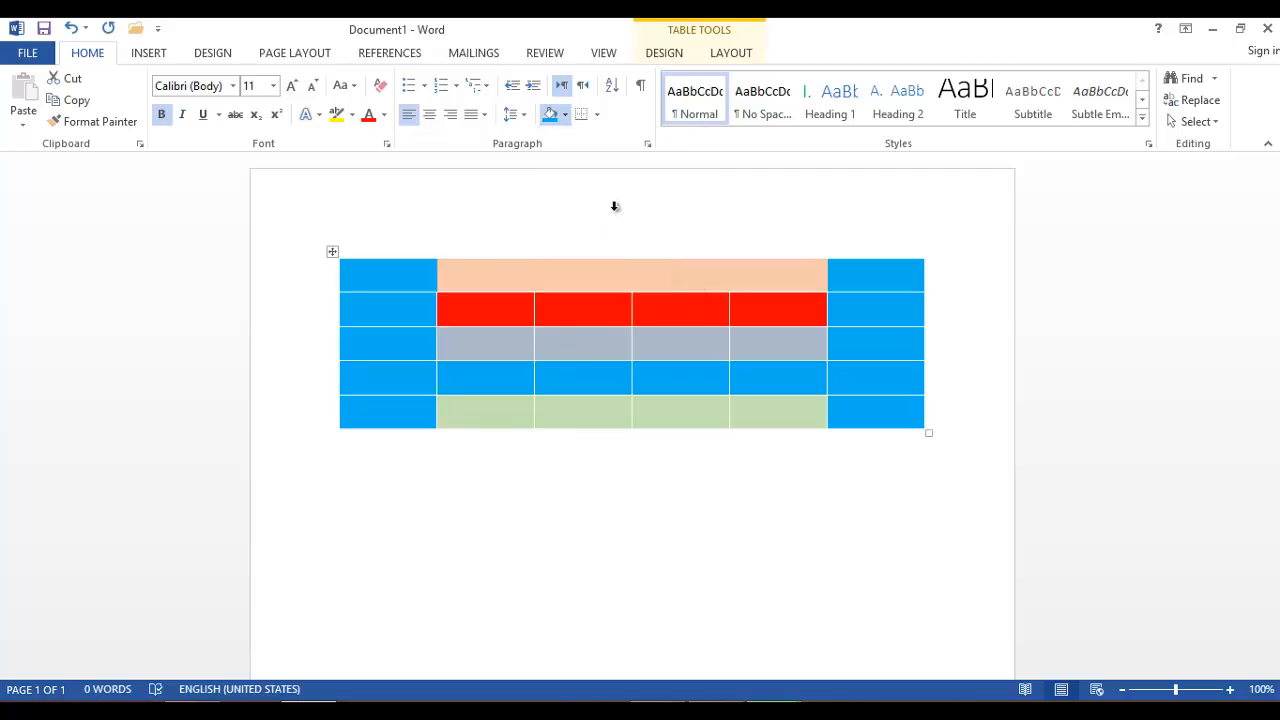
left_click_drag(578, 274, 563, 412)
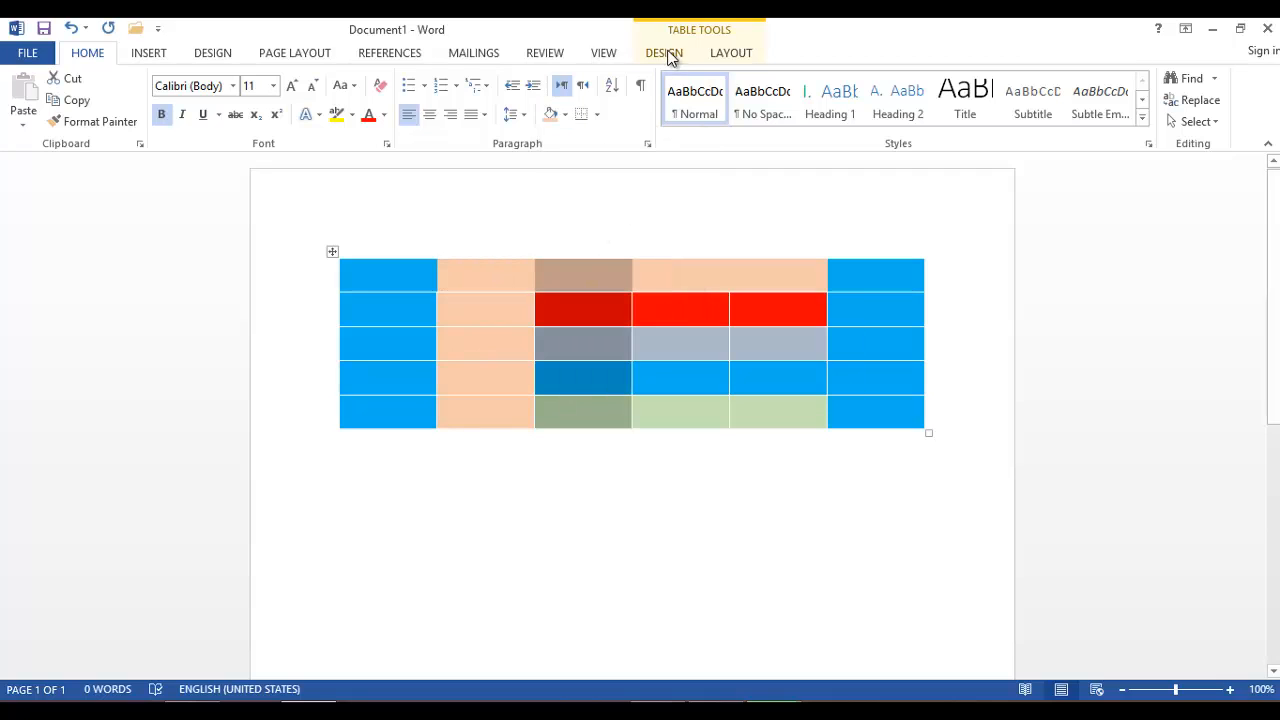
left_click(565, 114)
left_click(678, 185)
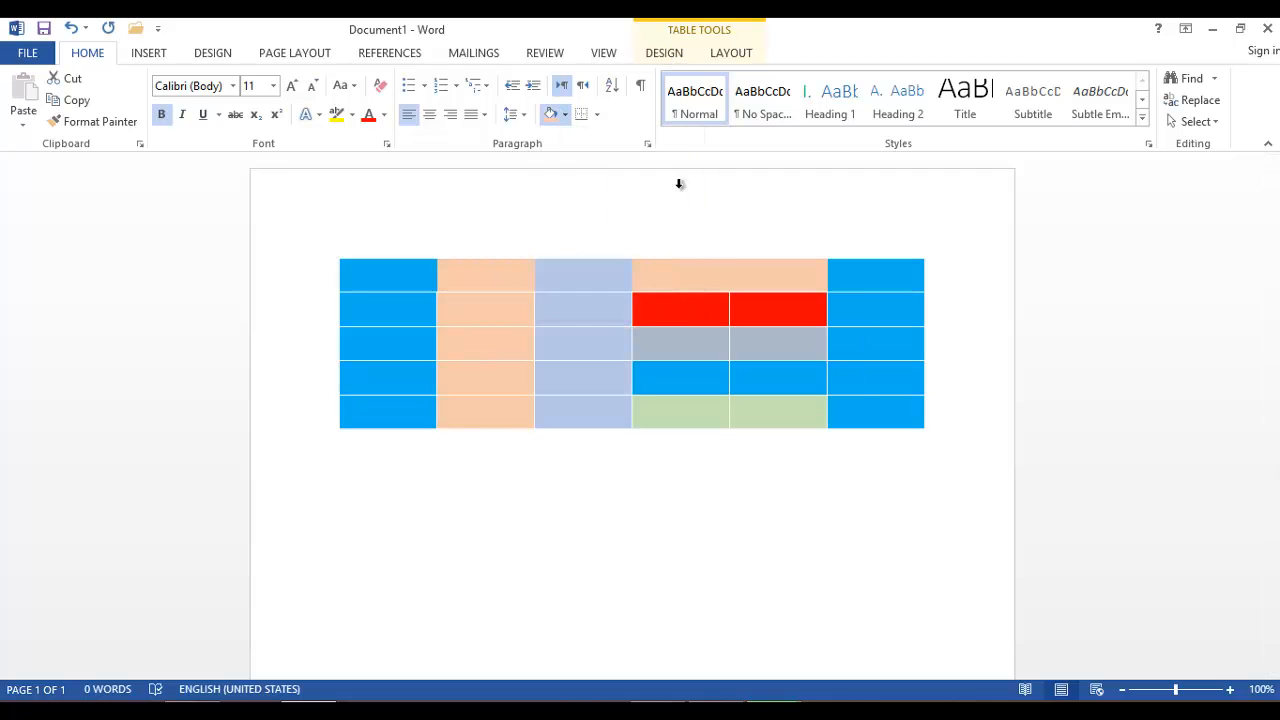
- Shade the whole fourth column with a medium-light green and the whole fifth column with the standard dark red
left_click_drag(666, 271, 680, 412)
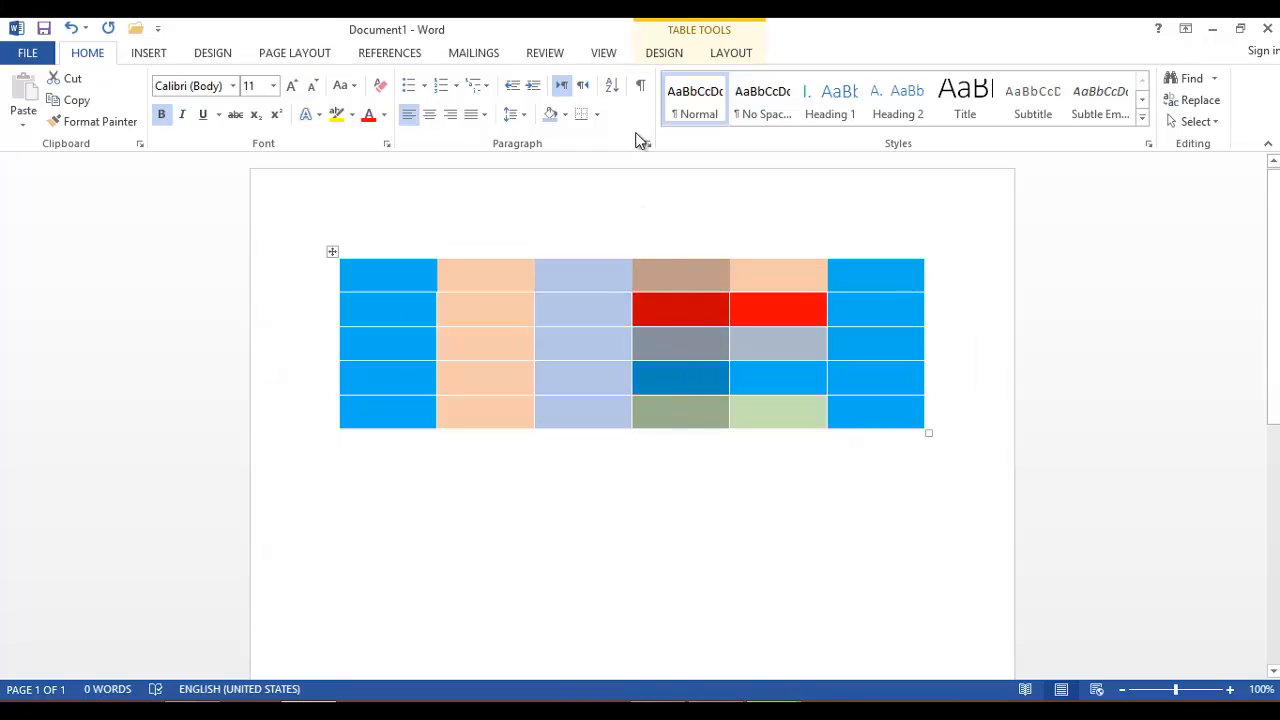
left_click(565, 114)
left_click(693, 207)
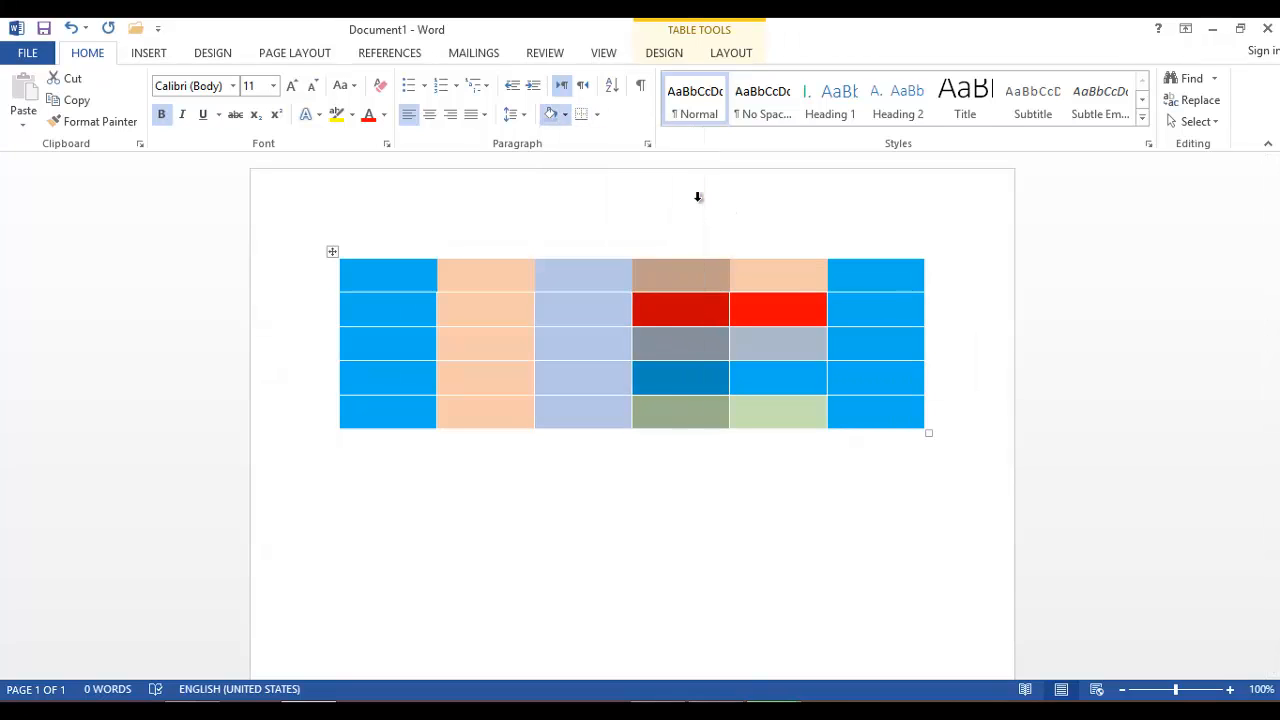
left_click_drag(799, 308, 783, 397)
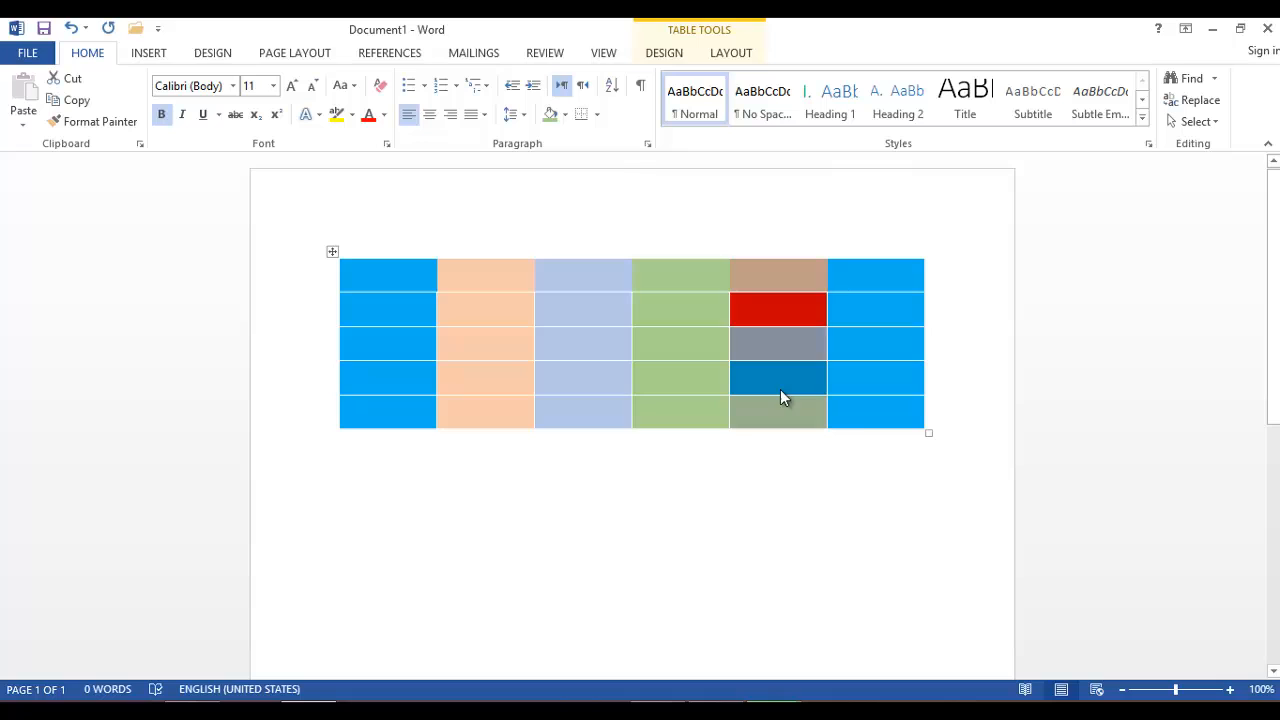
left_click(551, 113)
left_click(565, 114)
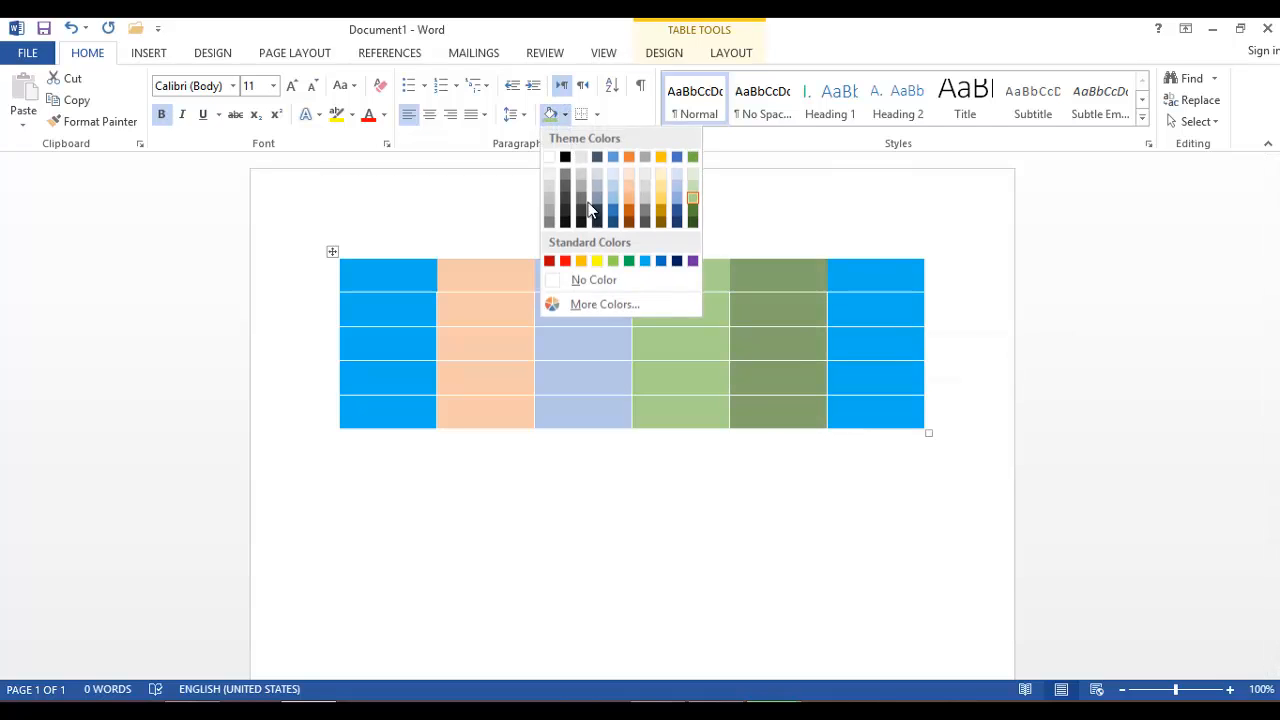
left_click(549, 261)
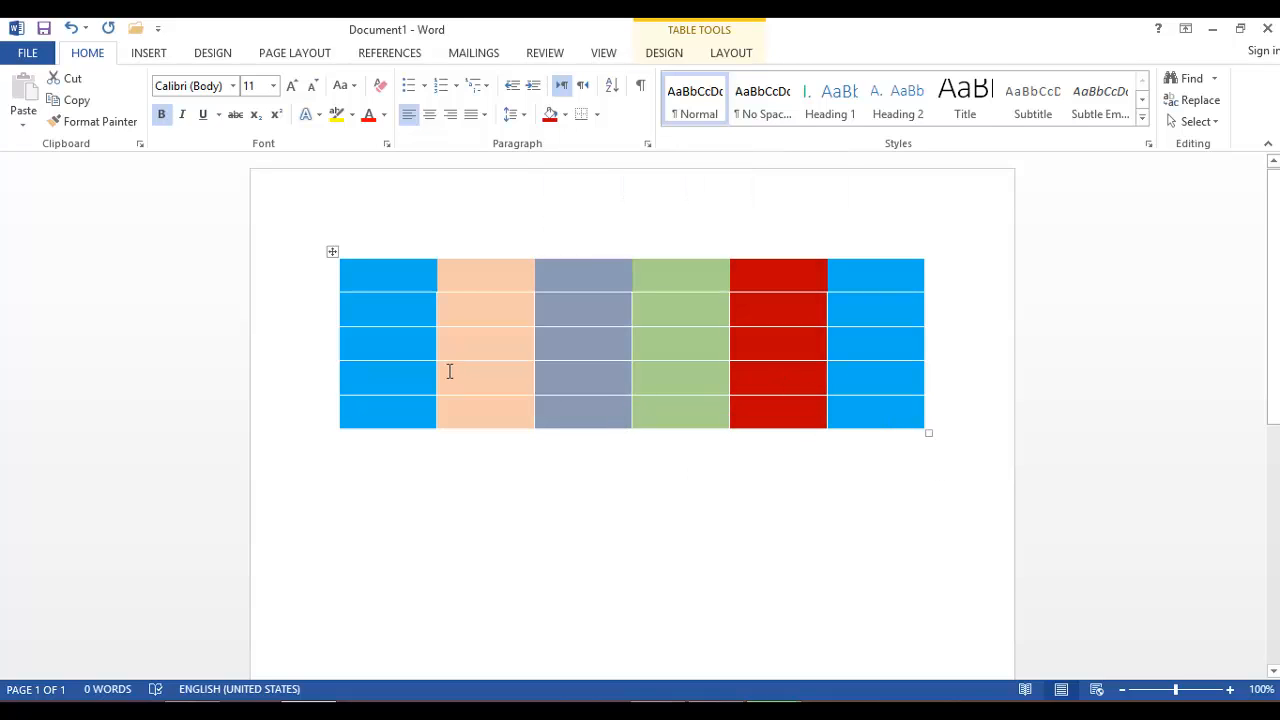
- Shade all cells of the table's first row black
left_click_drag(396, 284, 850, 280)
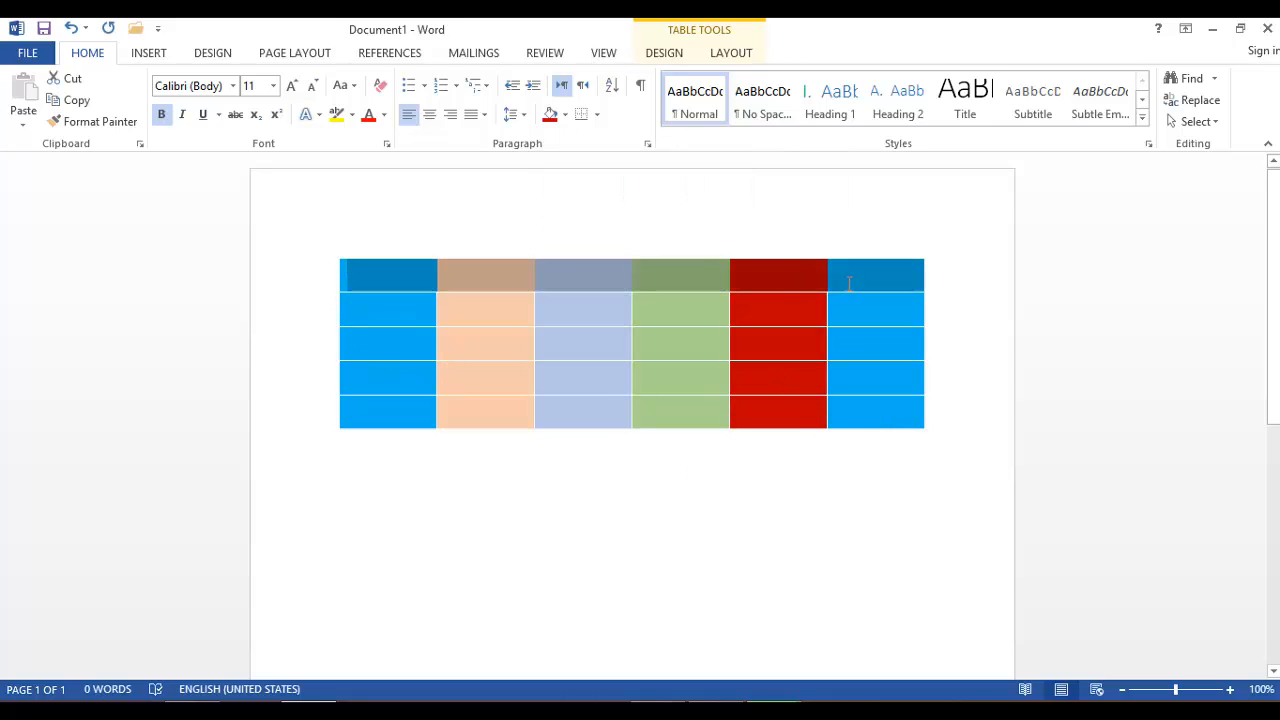
left_click(566, 115)
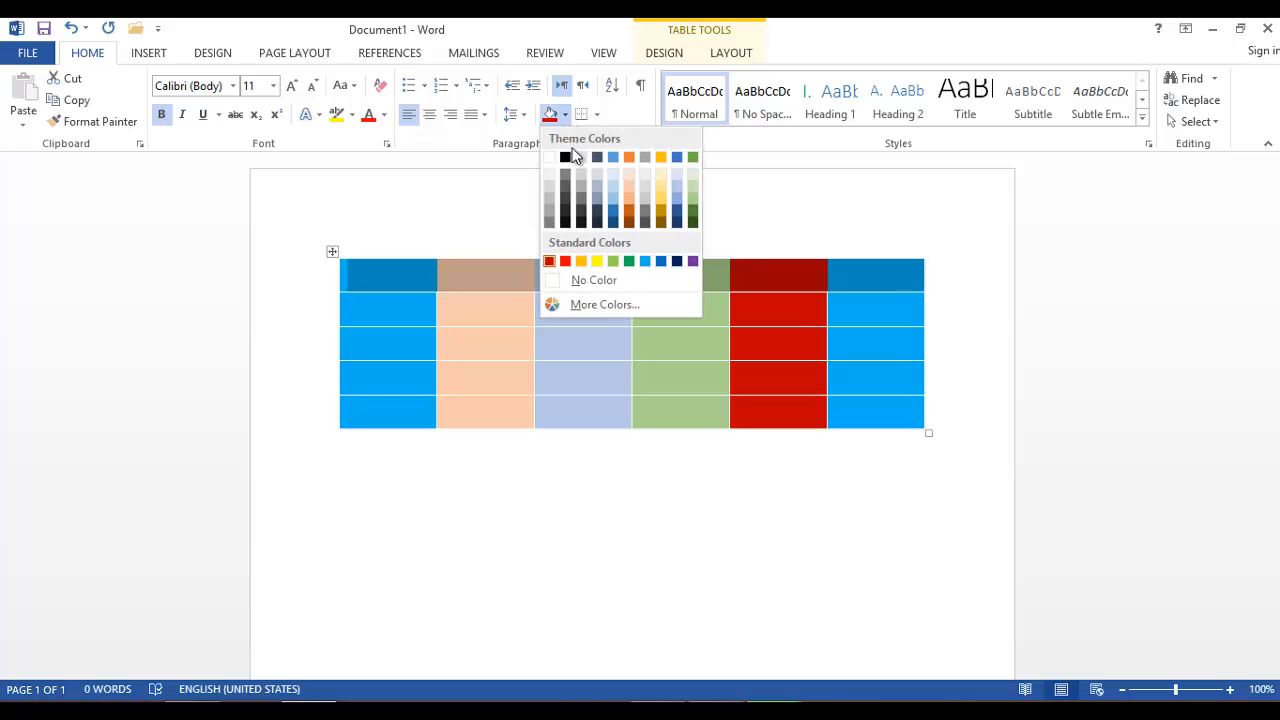
left_click(566, 160)
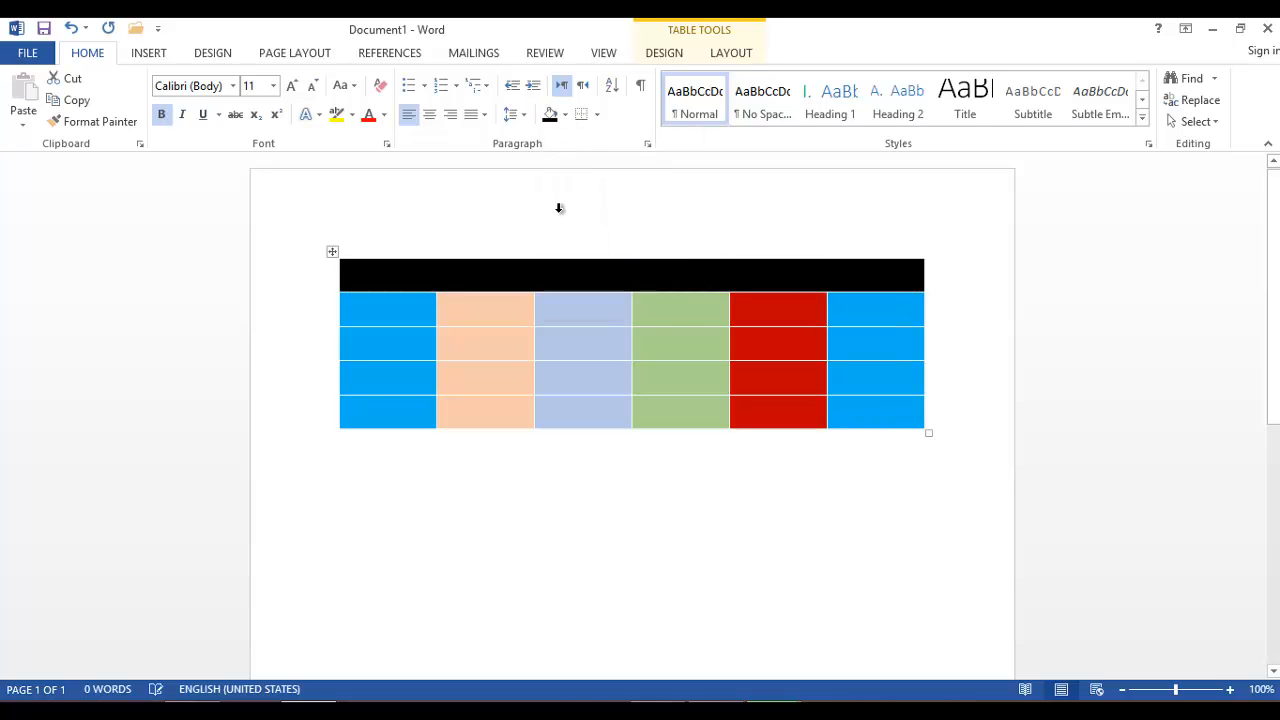
left_click(531, 443)
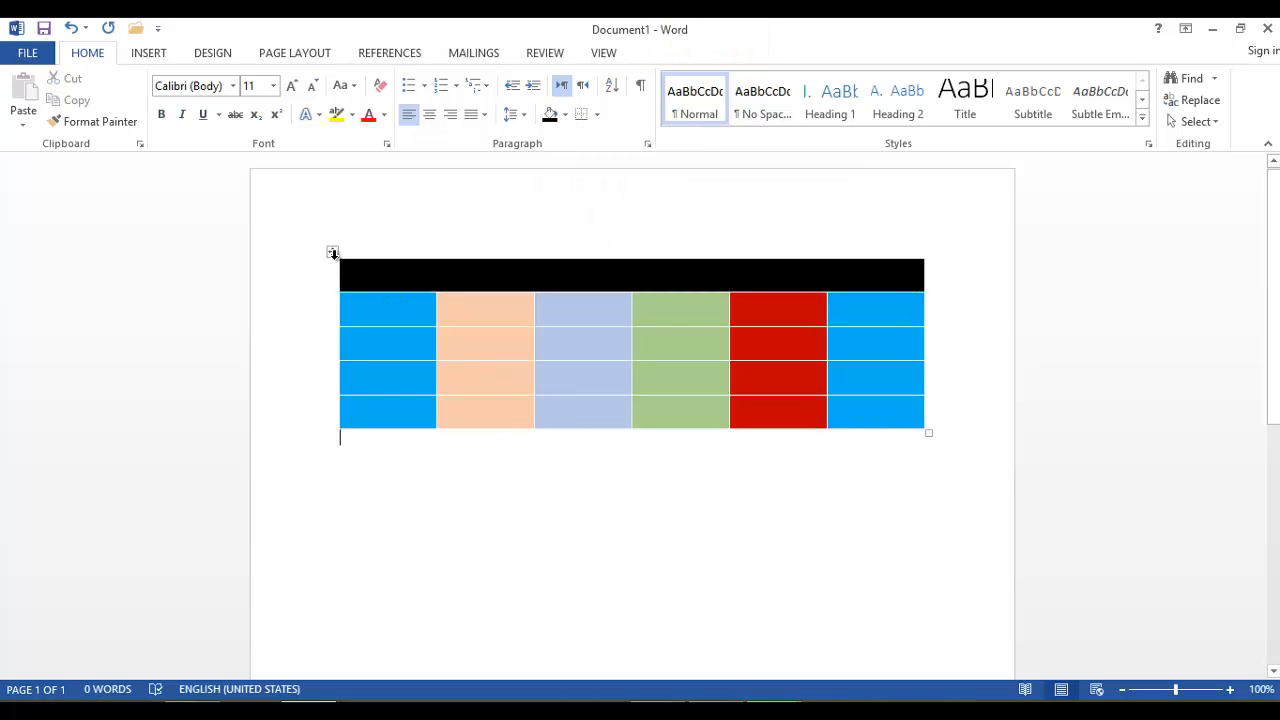
- Shade the table's whole first row with a darker theme blue
left_click(820, 277)
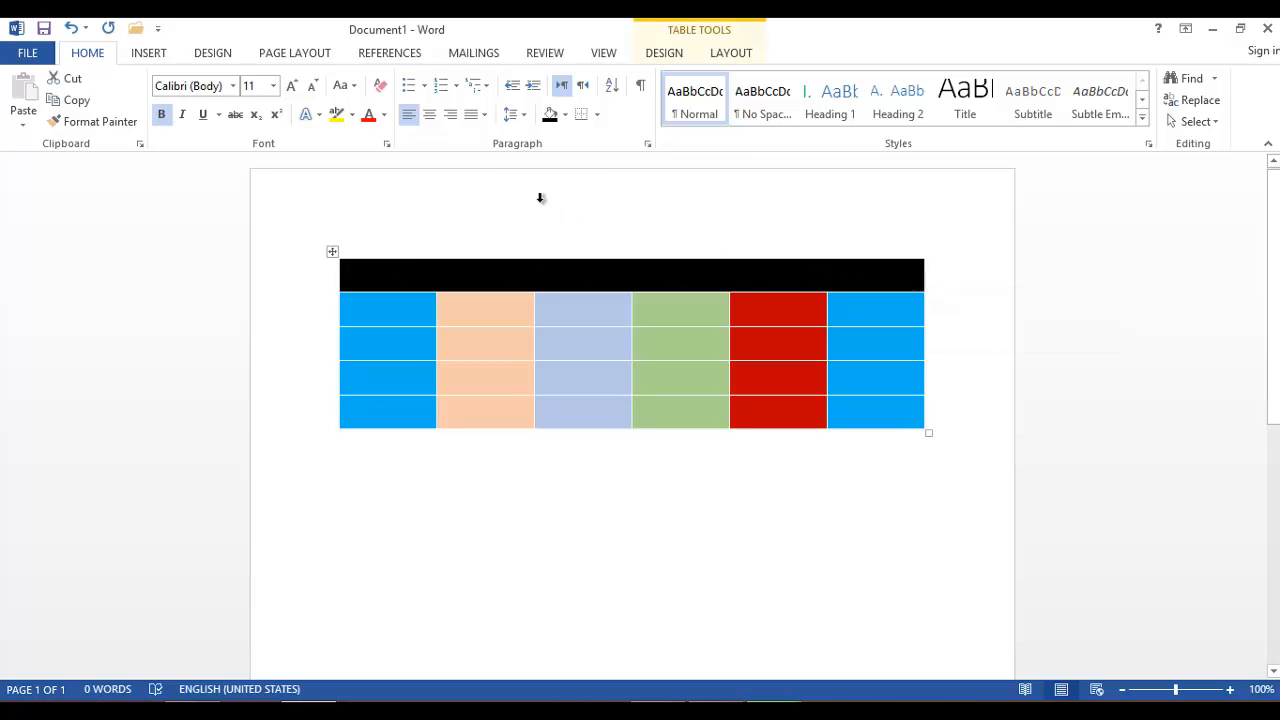
left_click(564, 114)
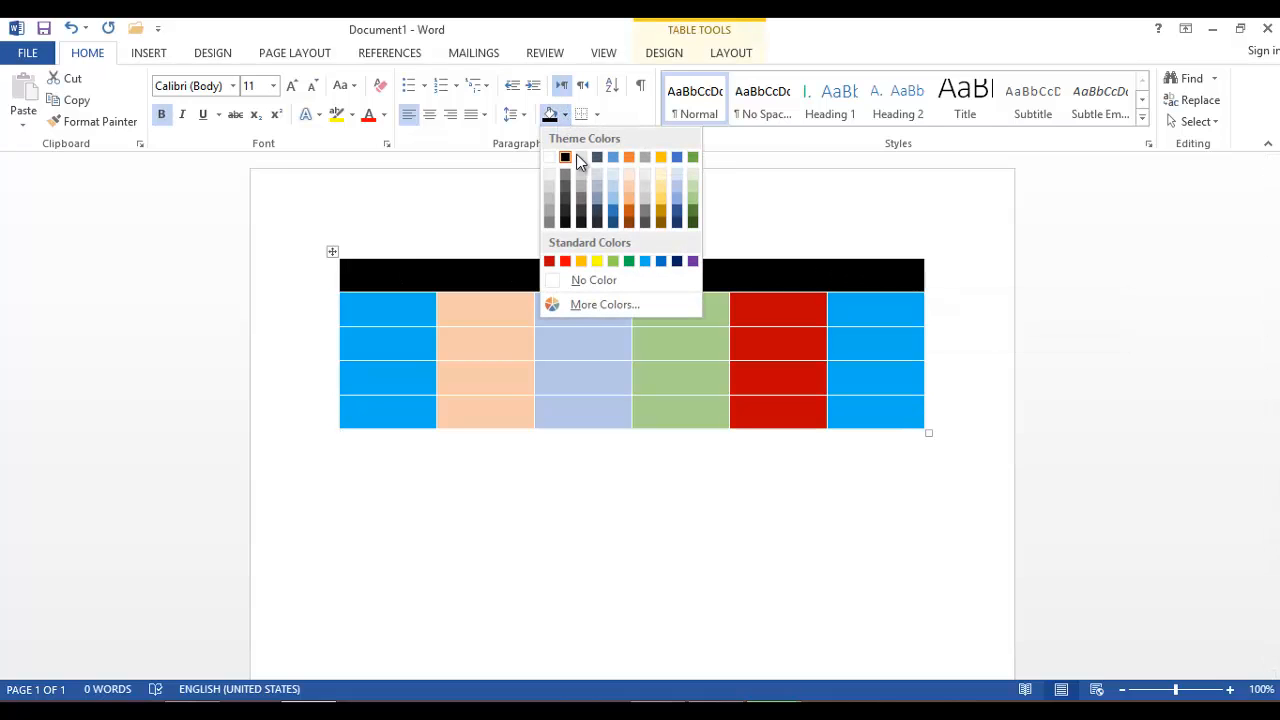
left_click(615, 209)
left_click(566, 443)
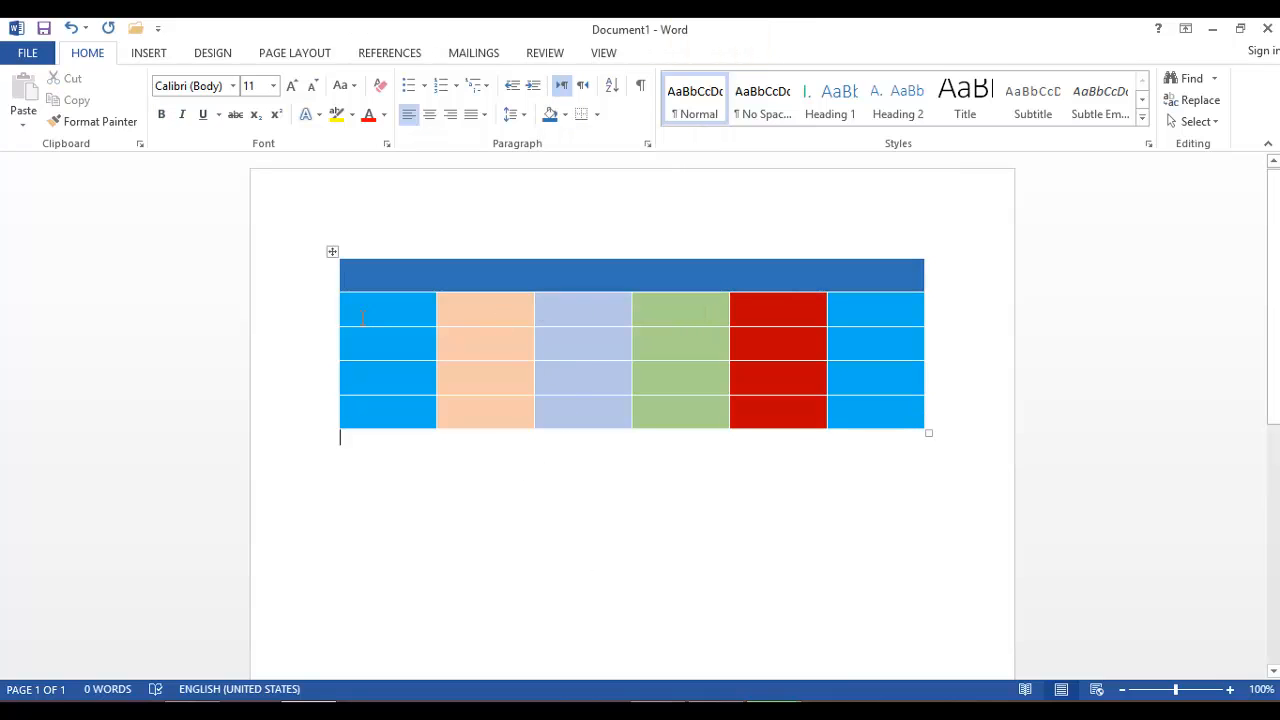
- Apply all borders to the whole table
left_click(332, 252)
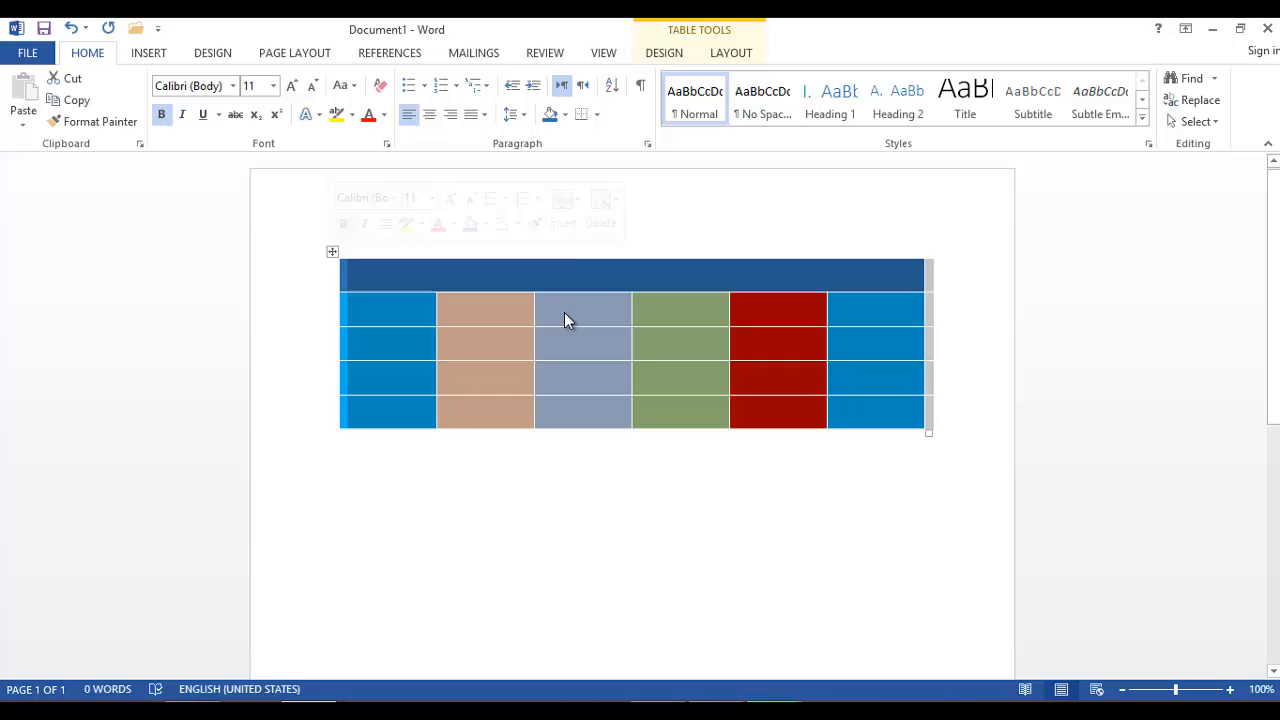
left_click(598, 118)
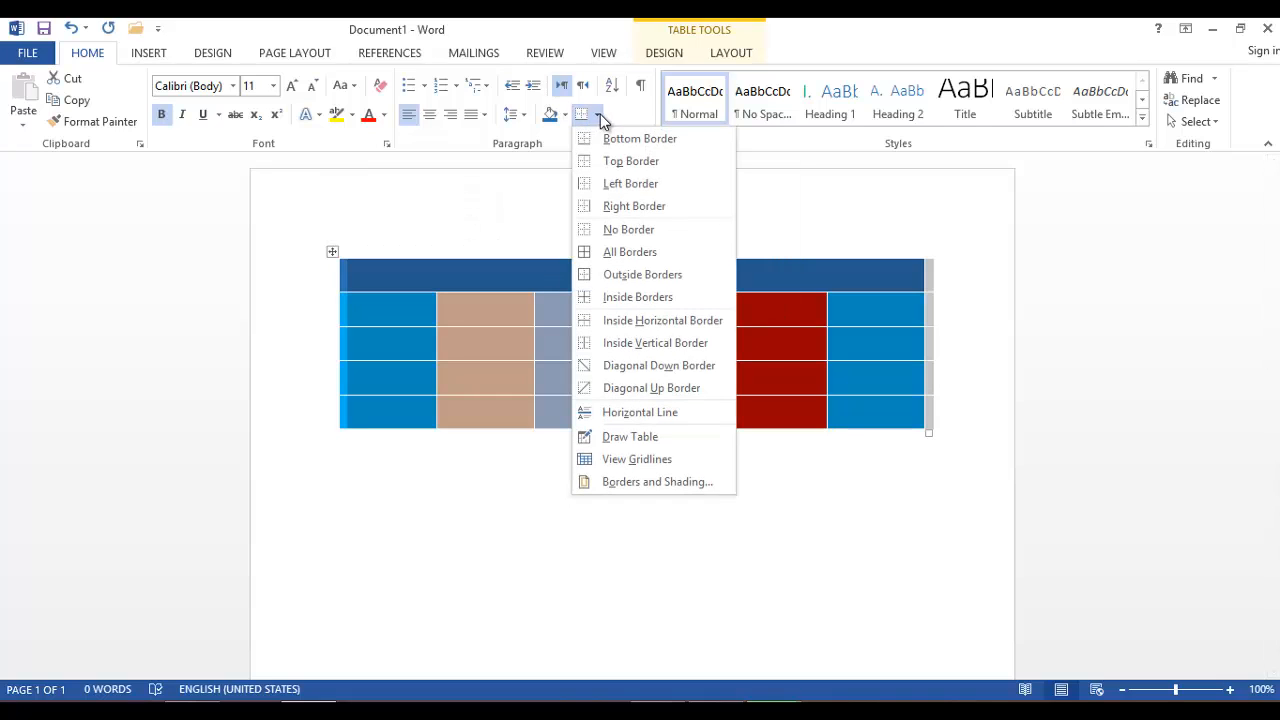
left_click(635, 254)
left_click(765, 575)
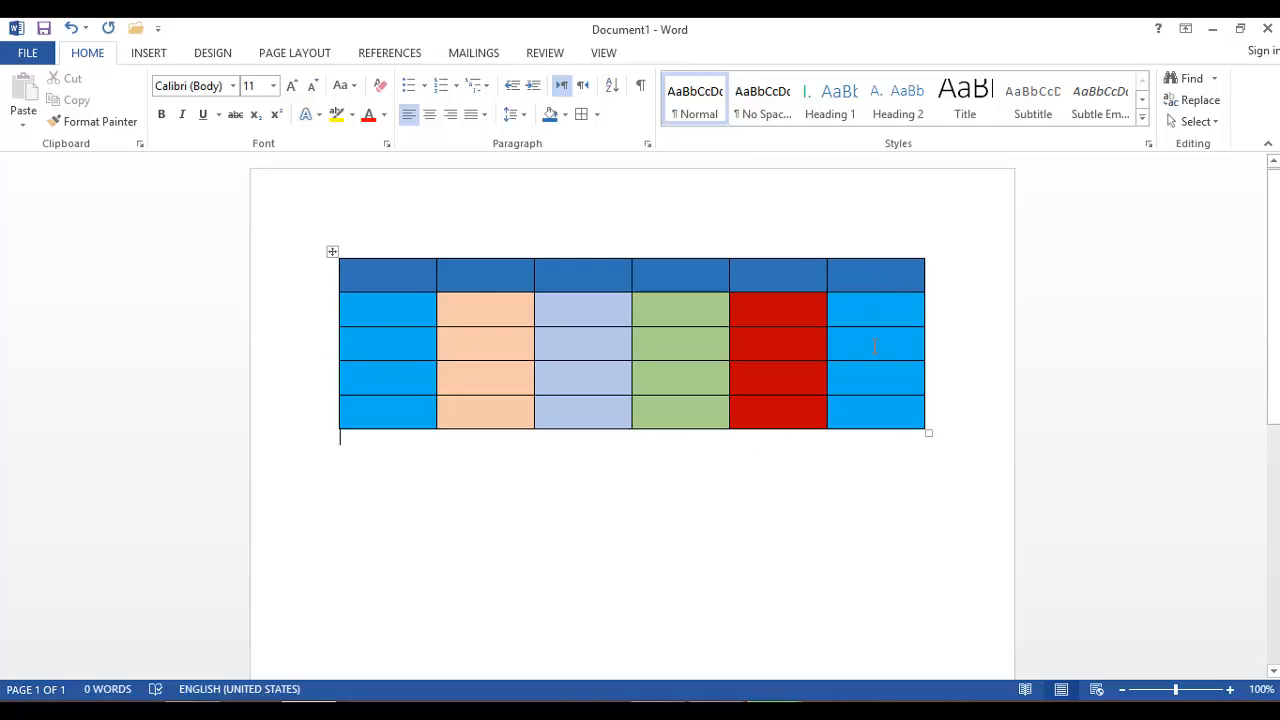
- Set the border line width to 2 ¼ pt in the Borders and Shading settings, keeping the color Automatic
left_click(599, 116)
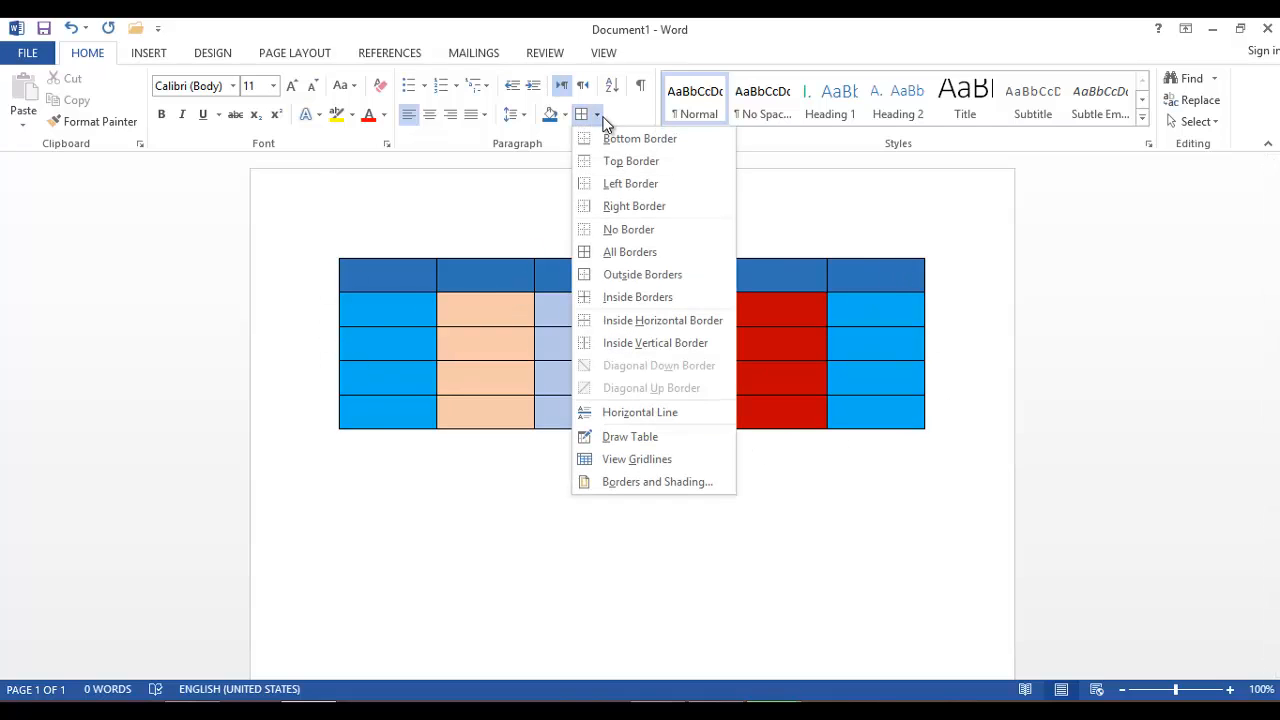
left_click(660, 484)
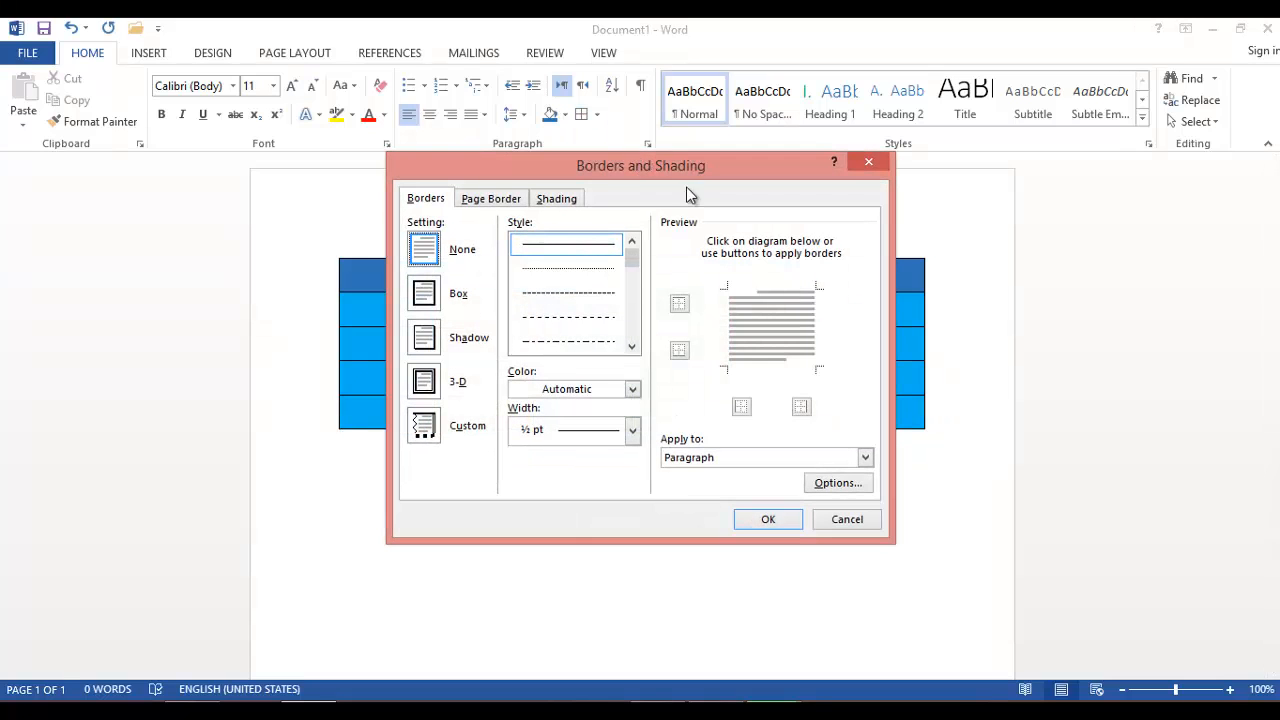
left_click_drag(686, 187, 963, 187)
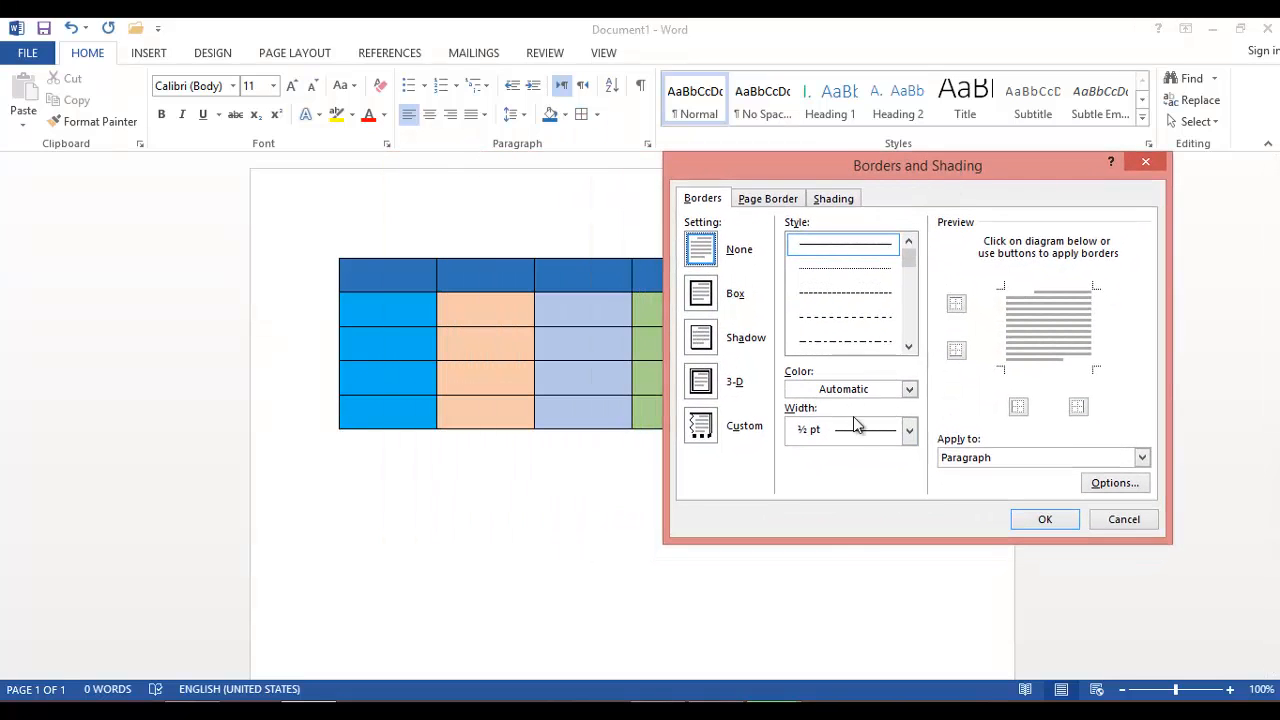
left_click(915, 435)
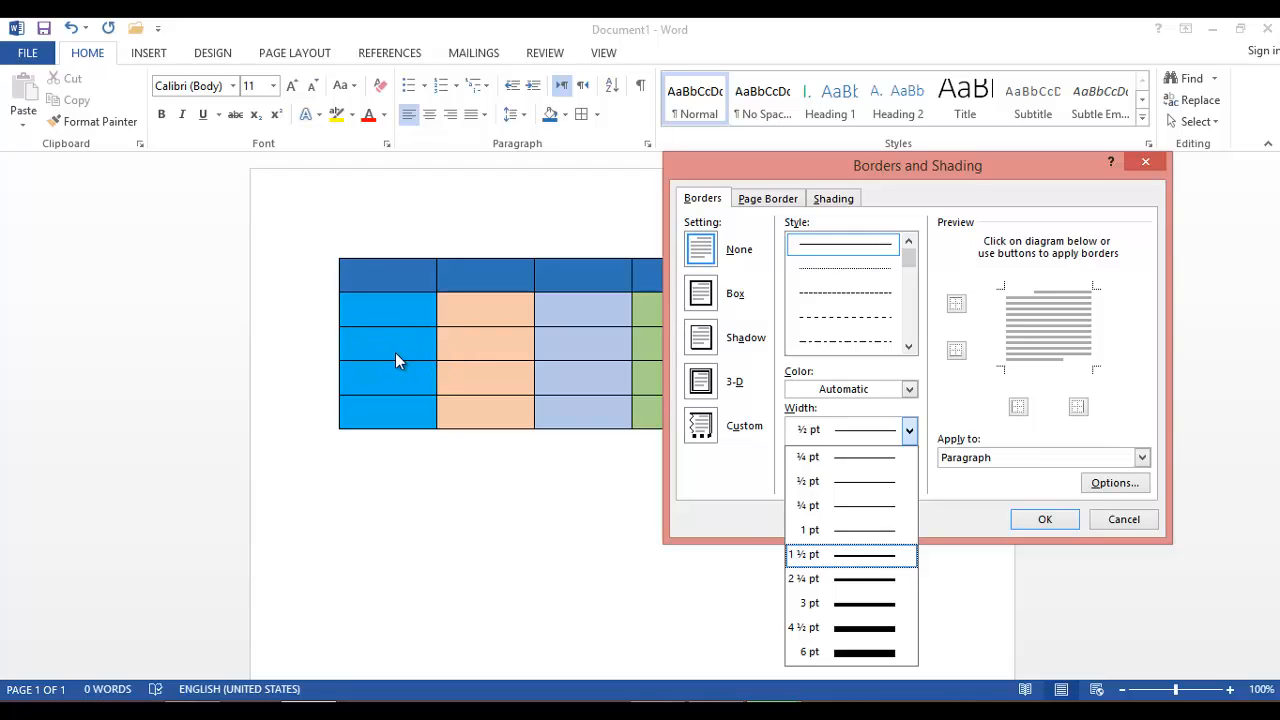
left_click(858, 585)
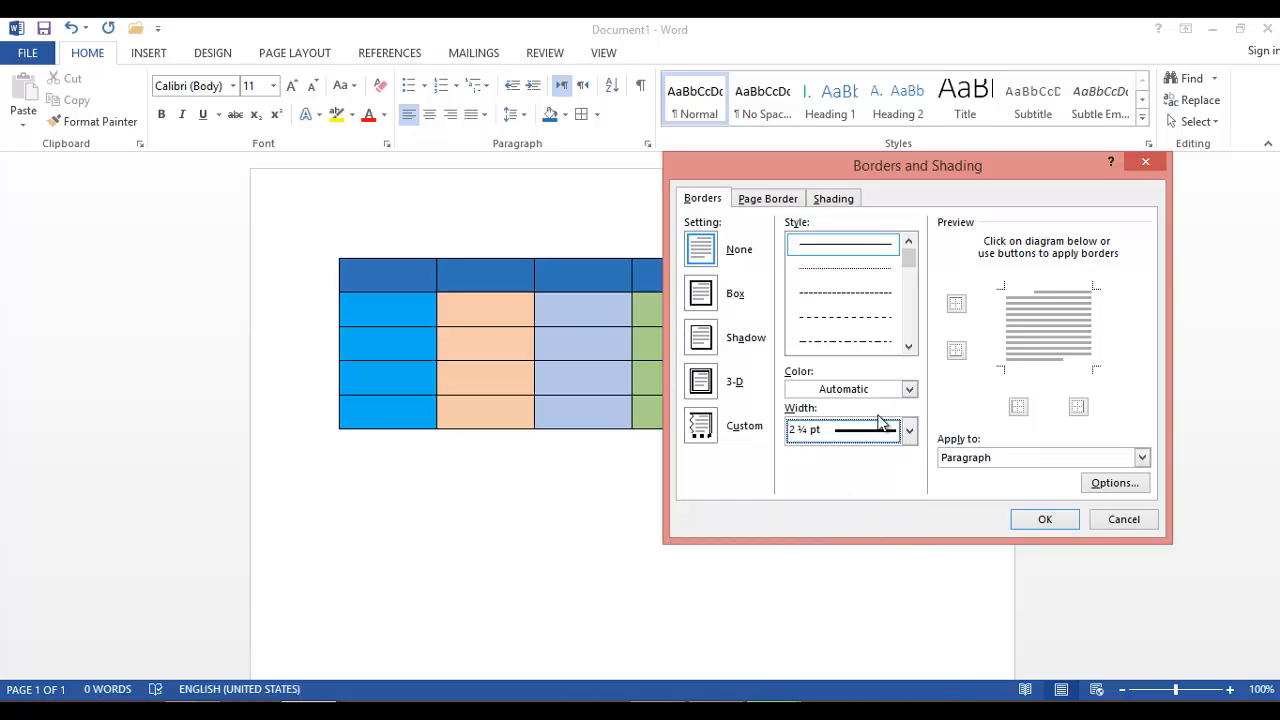
left_click(909, 390)
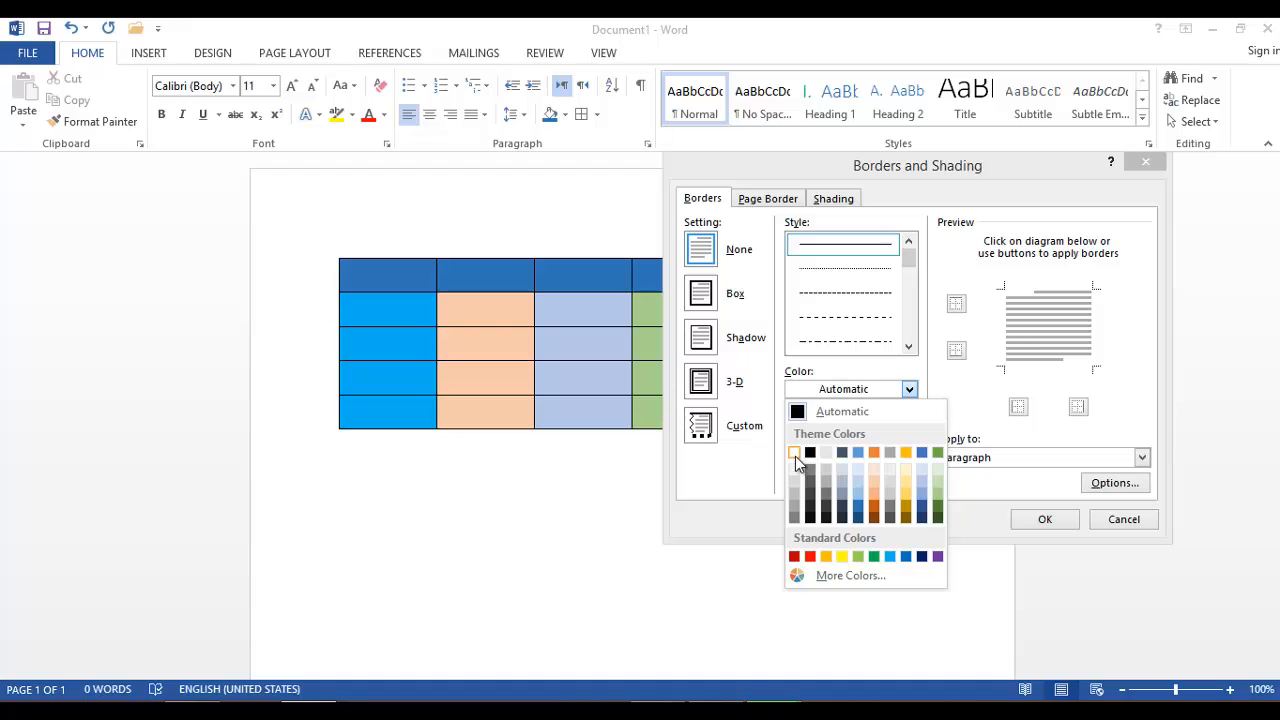
left_click(970, 526)
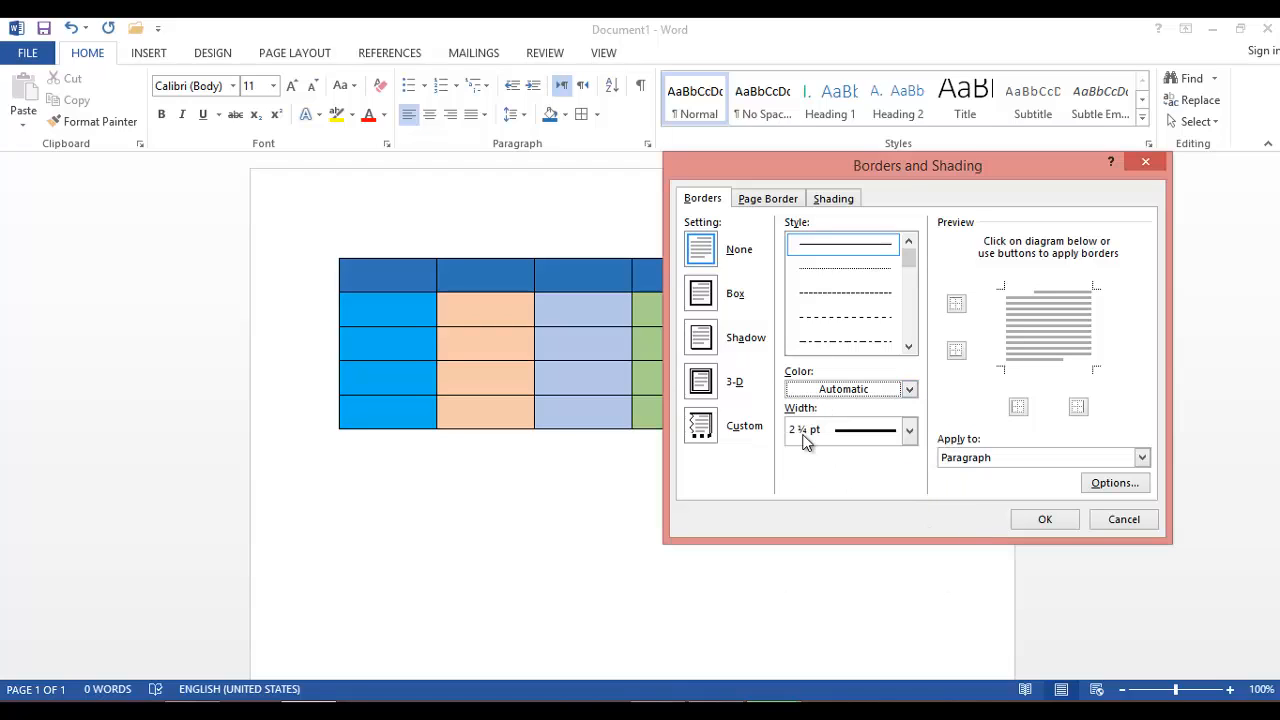
left_click(1030, 521)
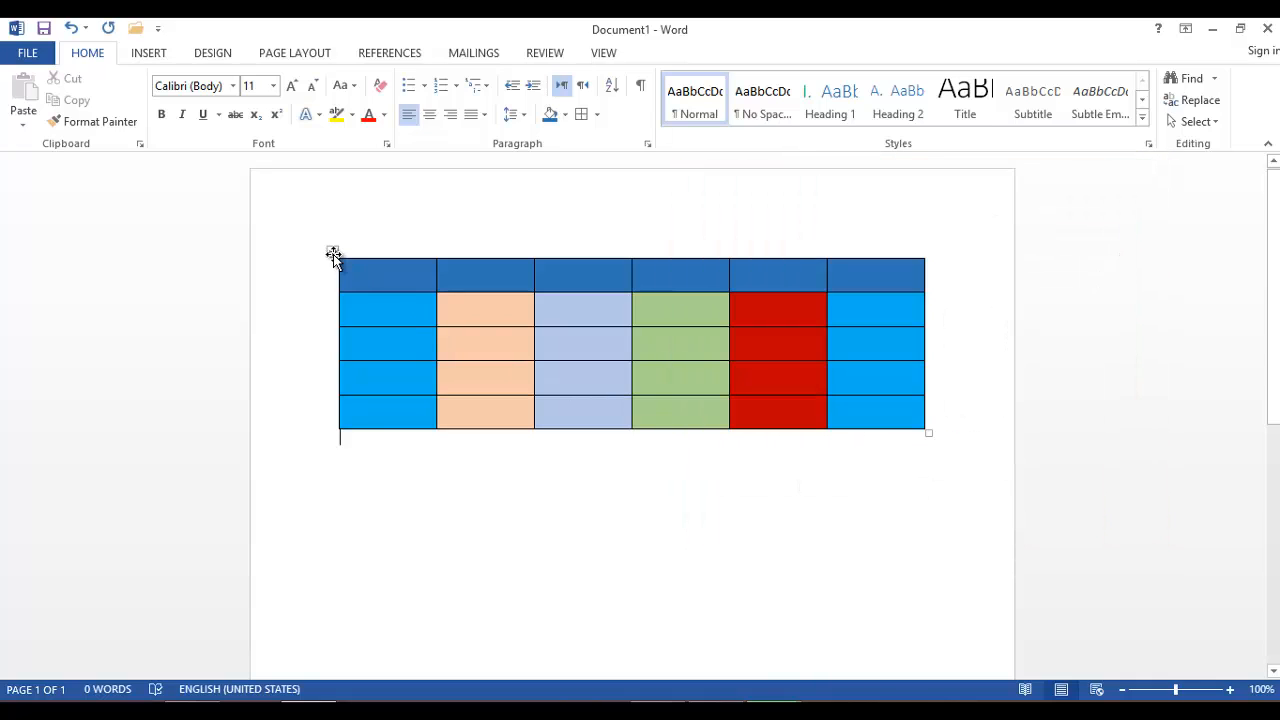
- Apply all borders to the whole table with the 2 ¼ pt line width
left_click(333, 254)
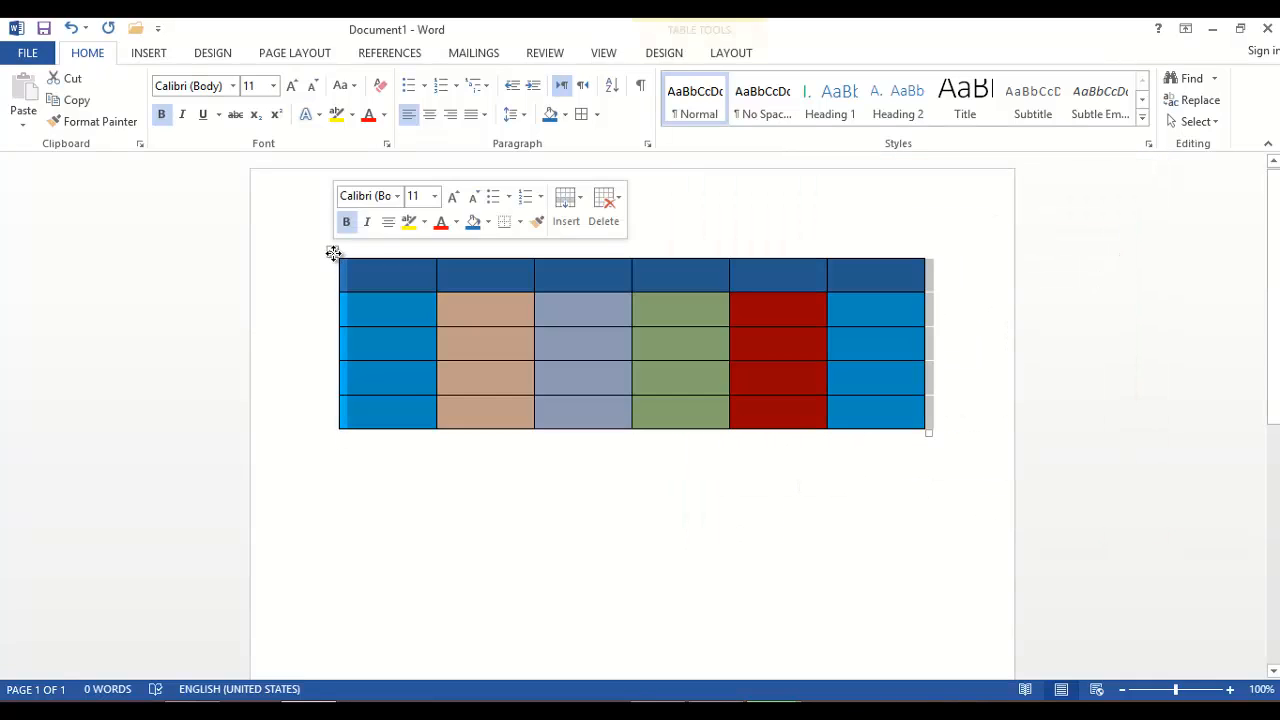
left_click(597, 115)
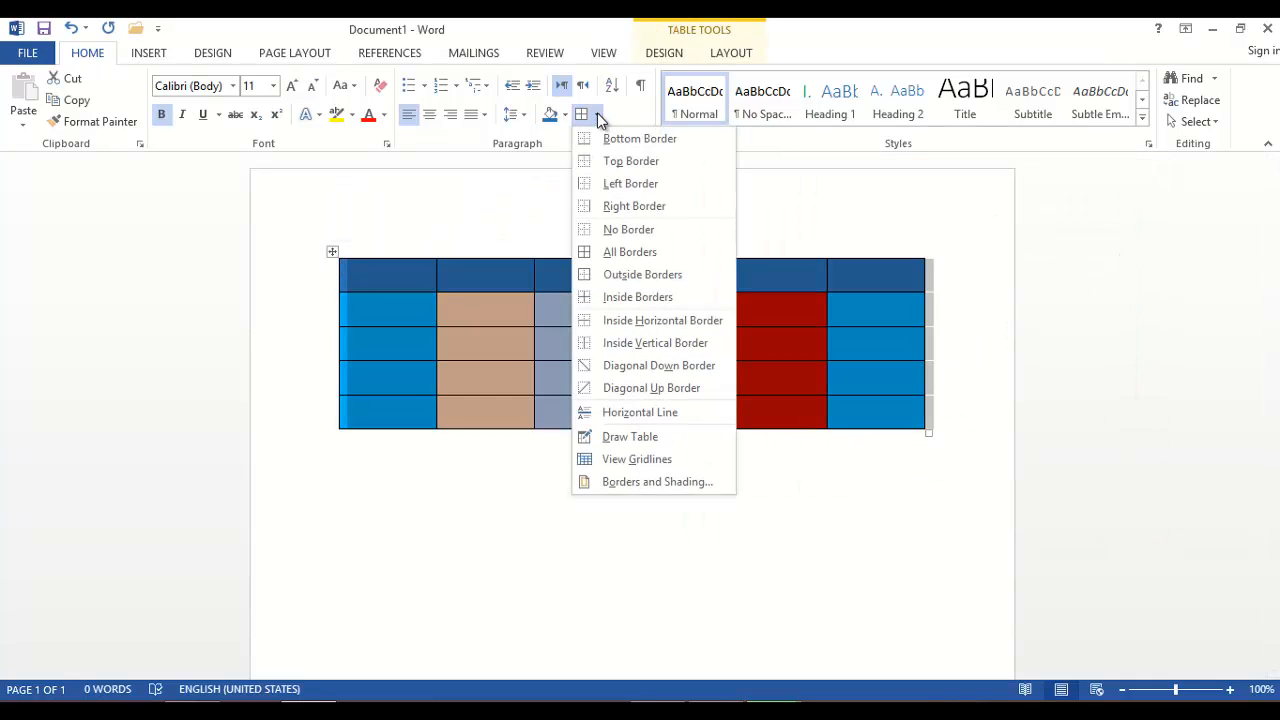
left_click(617, 247)
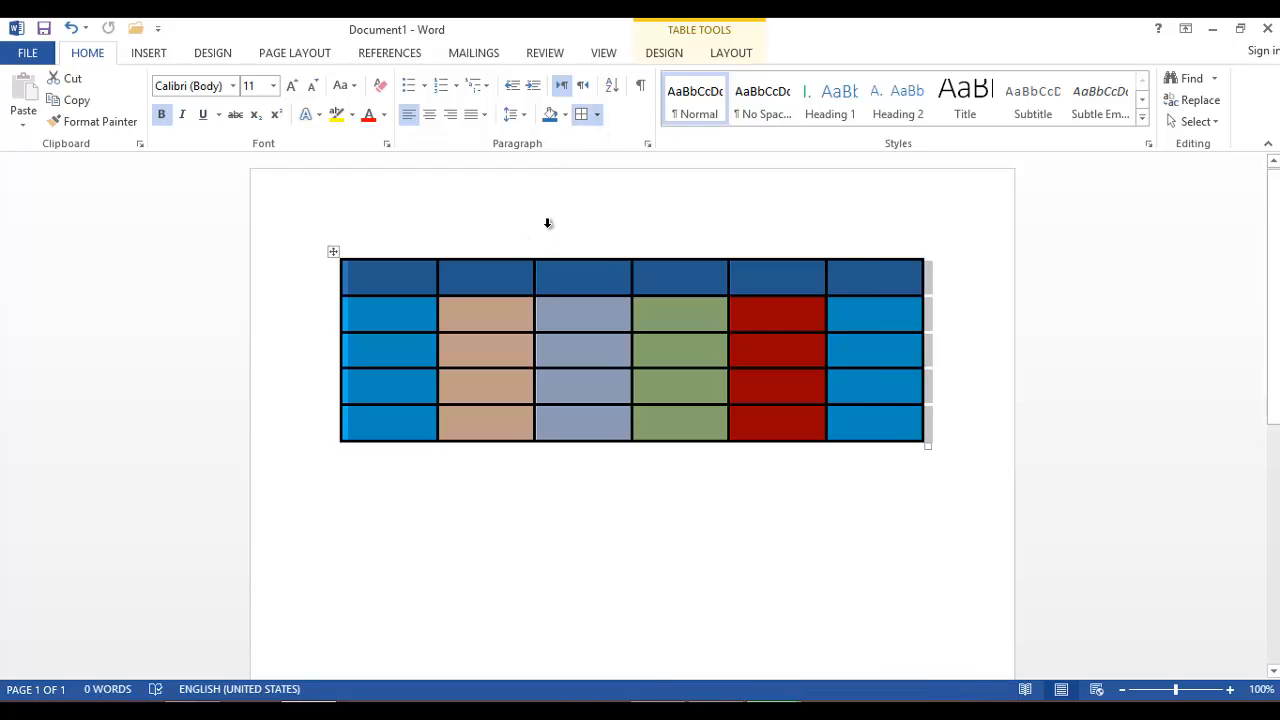
left_click(571, 408)
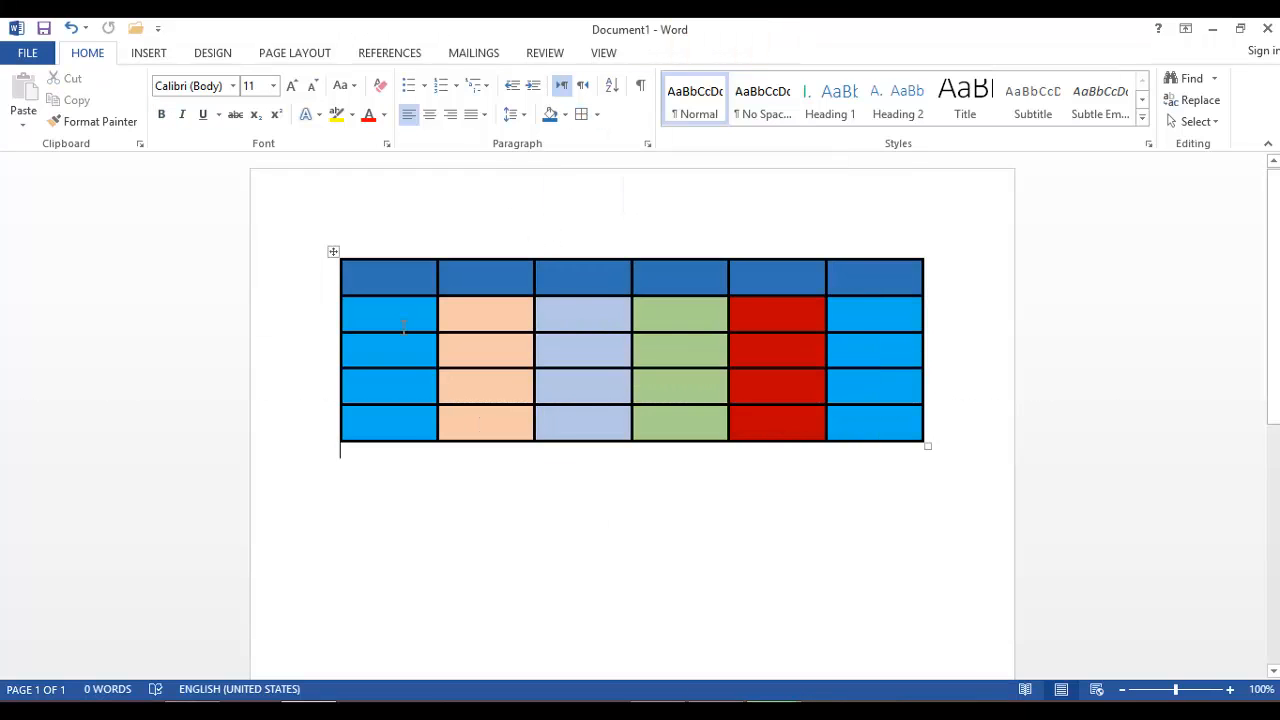
- Set the width of all the table's borders to 1 ½ pt using Borders and Shading
left_click(333, 251)
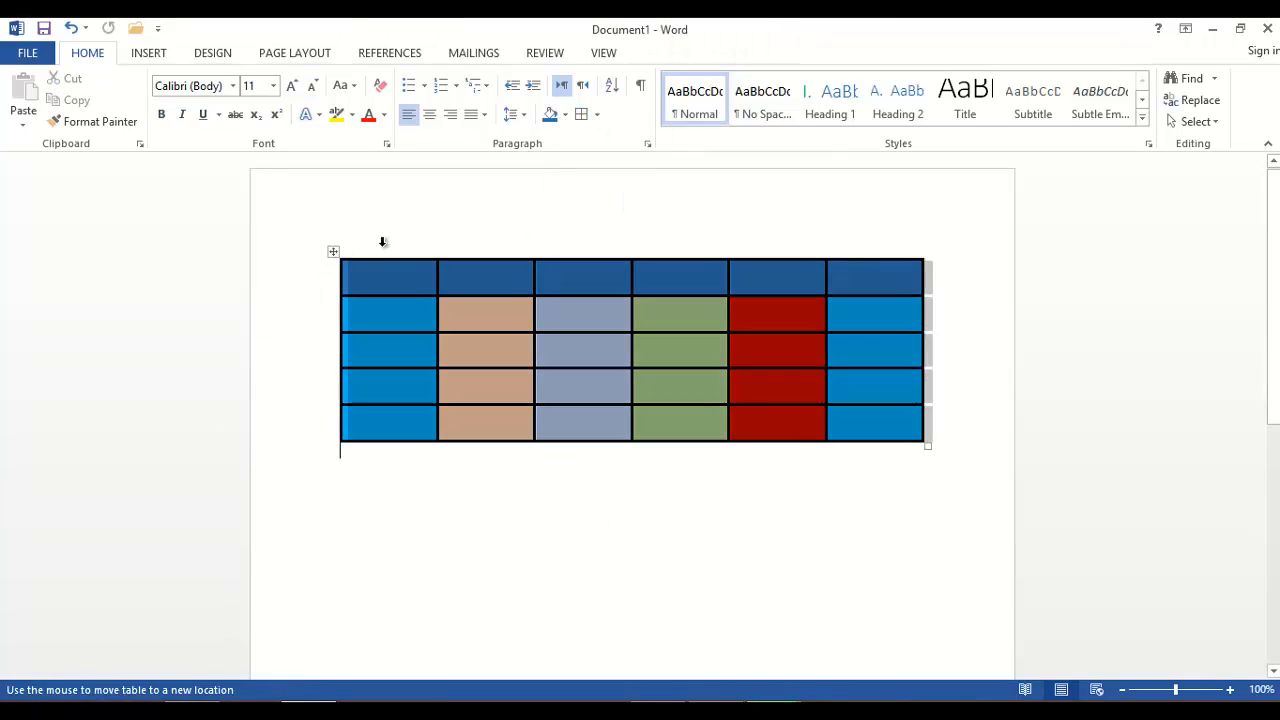
left_click(596, 112)
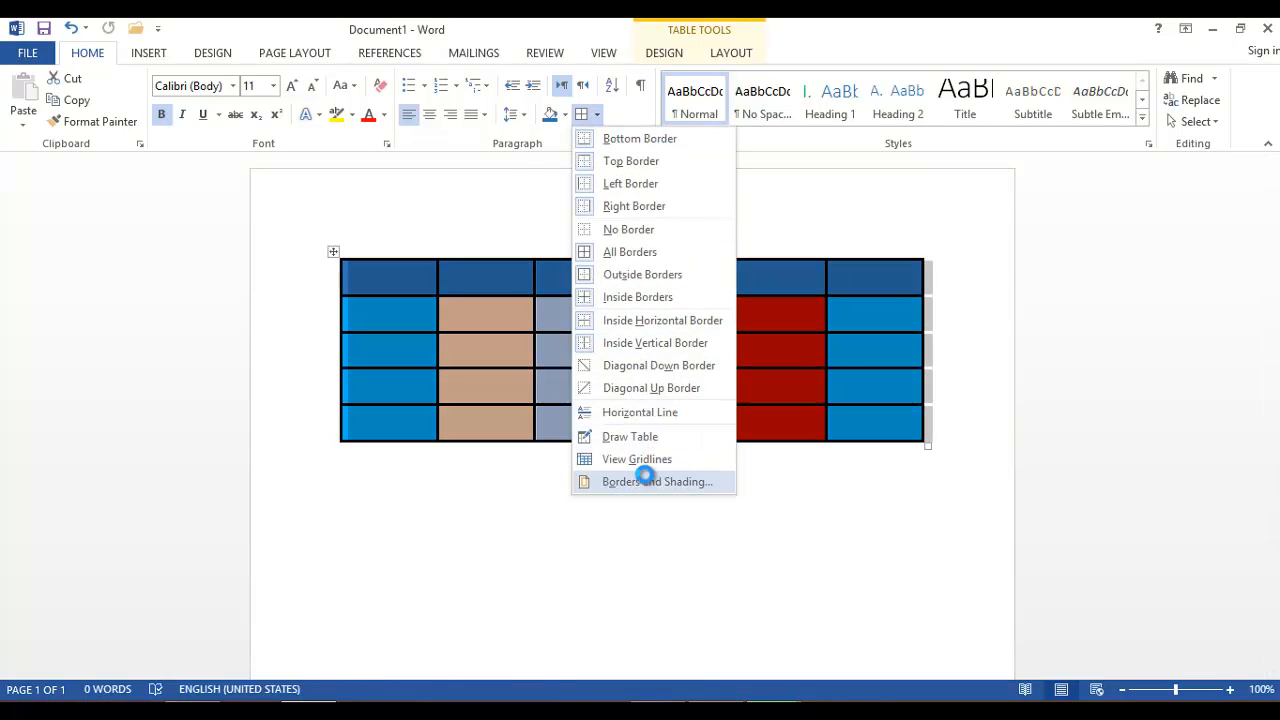
left_click(646, 481)
left_click(906, 429)
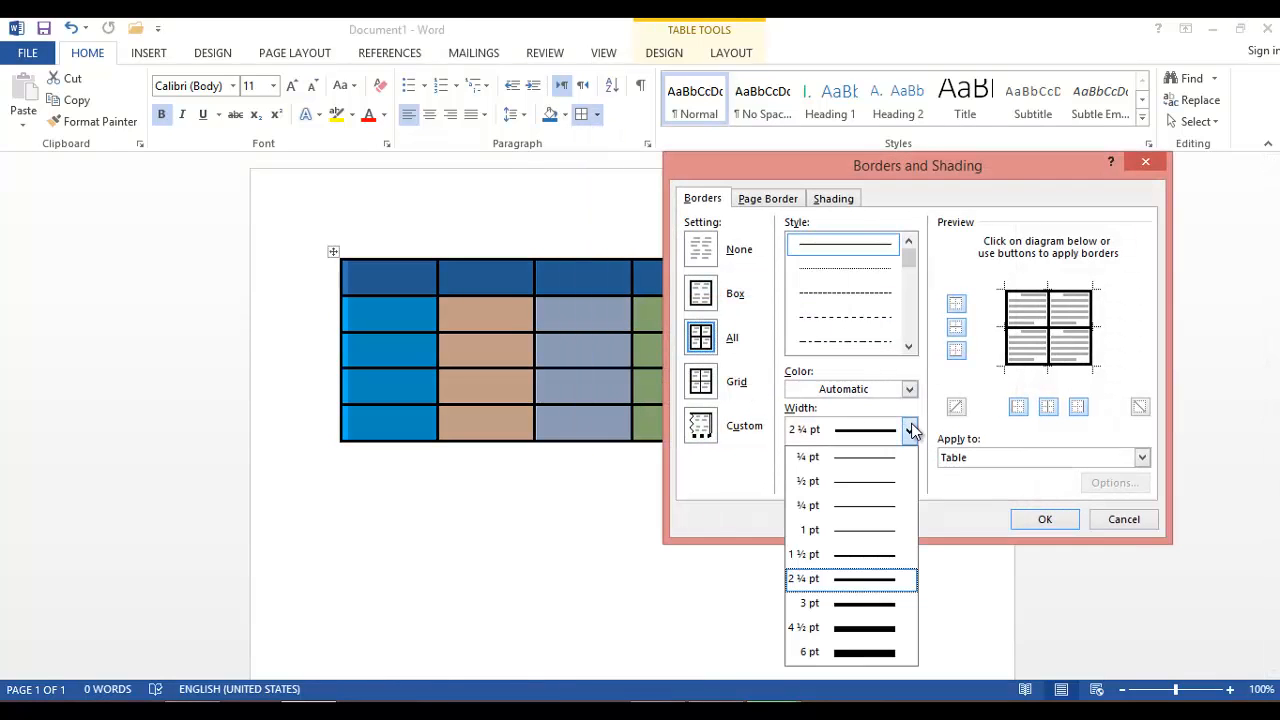
left_click(855, 556)
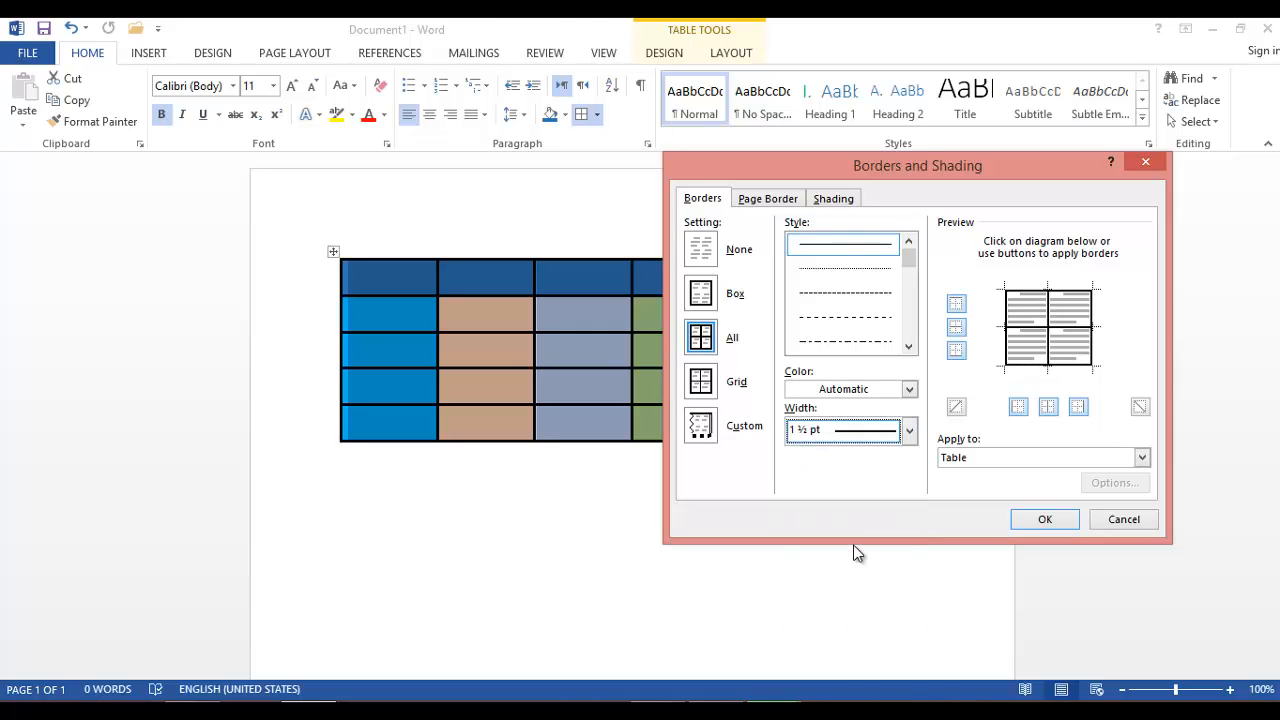
left_click(1040, 520)
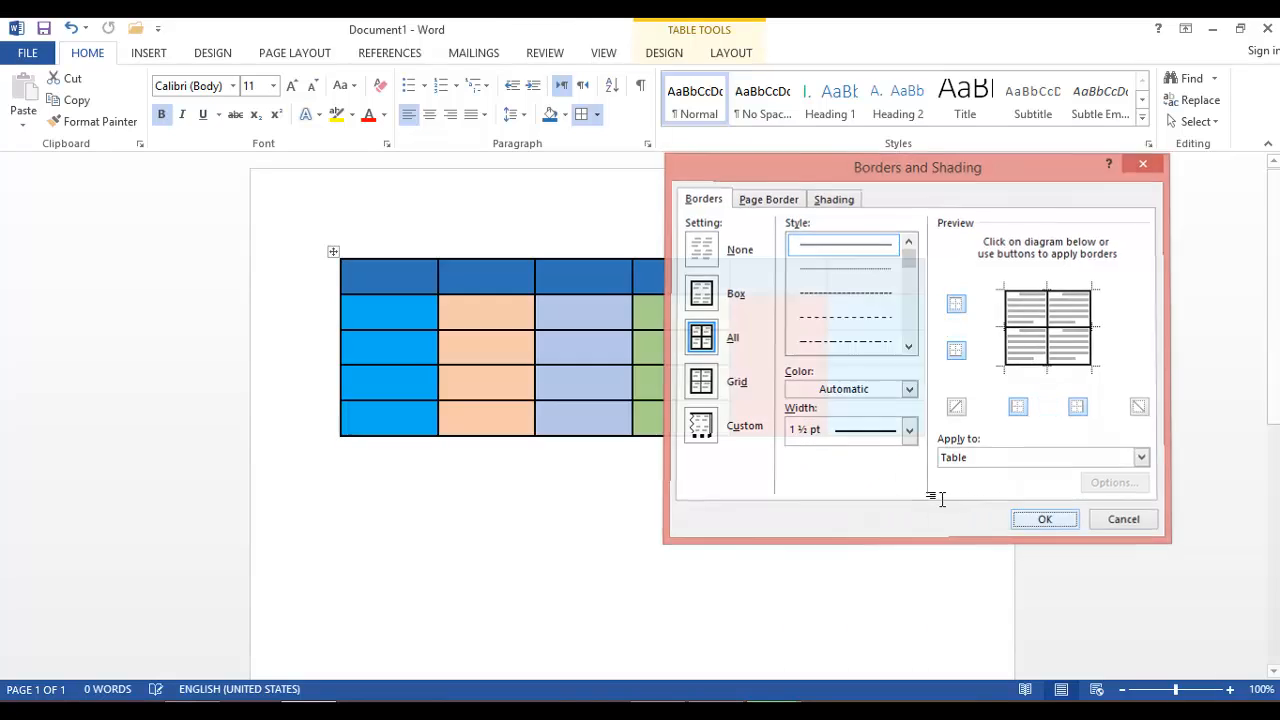
left_click(713, 206)
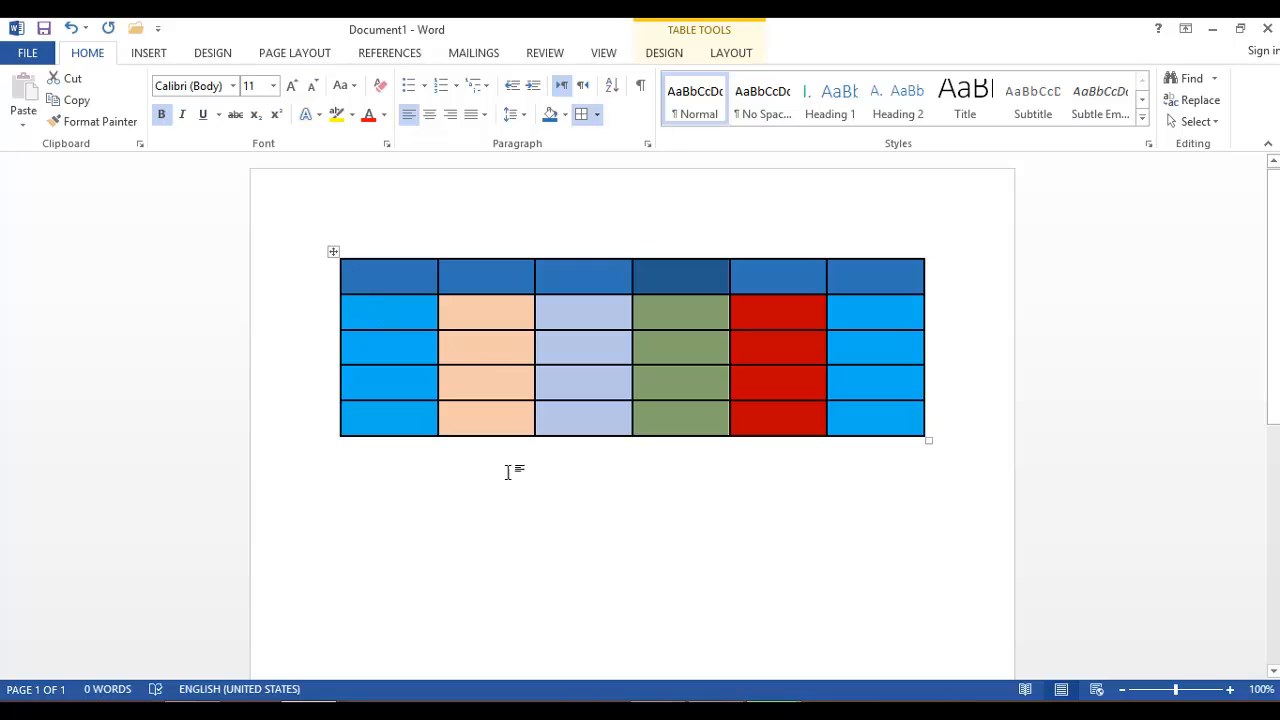
- Change the color of all the table's borders to white using Borders and Shading
left_click(333, 251)
left_click(598, 116)
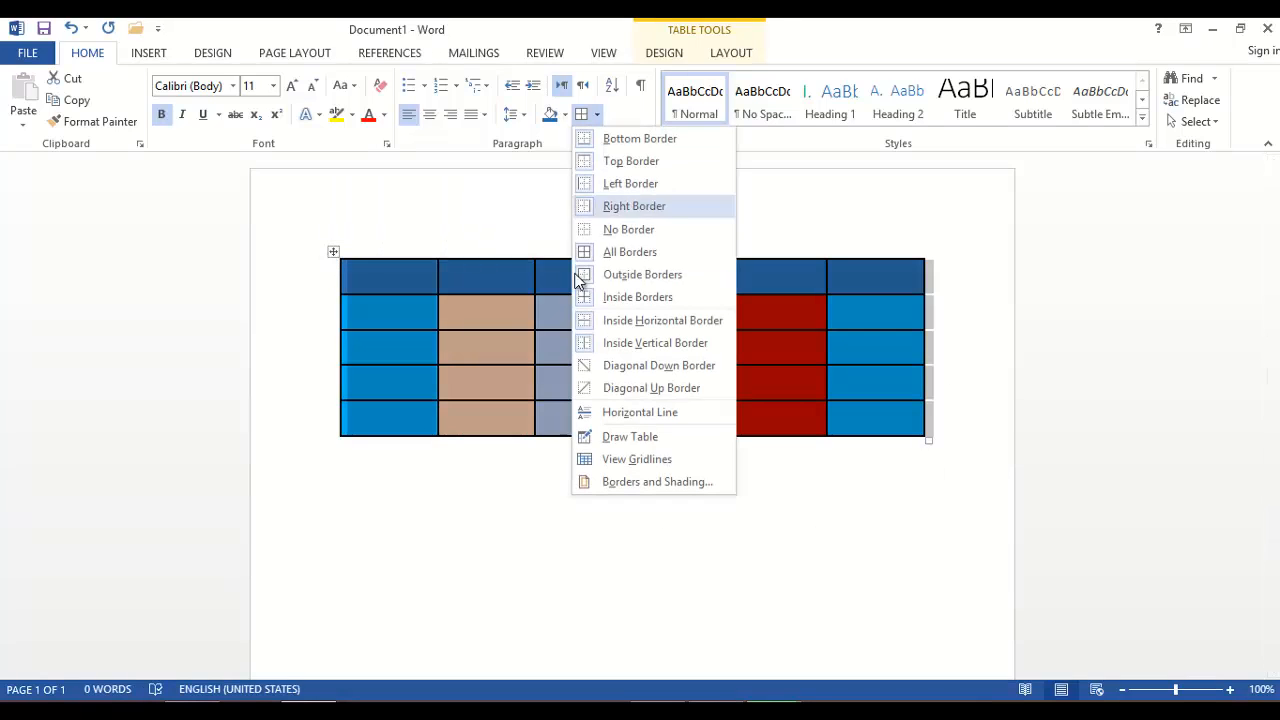
left_click(608, 480)
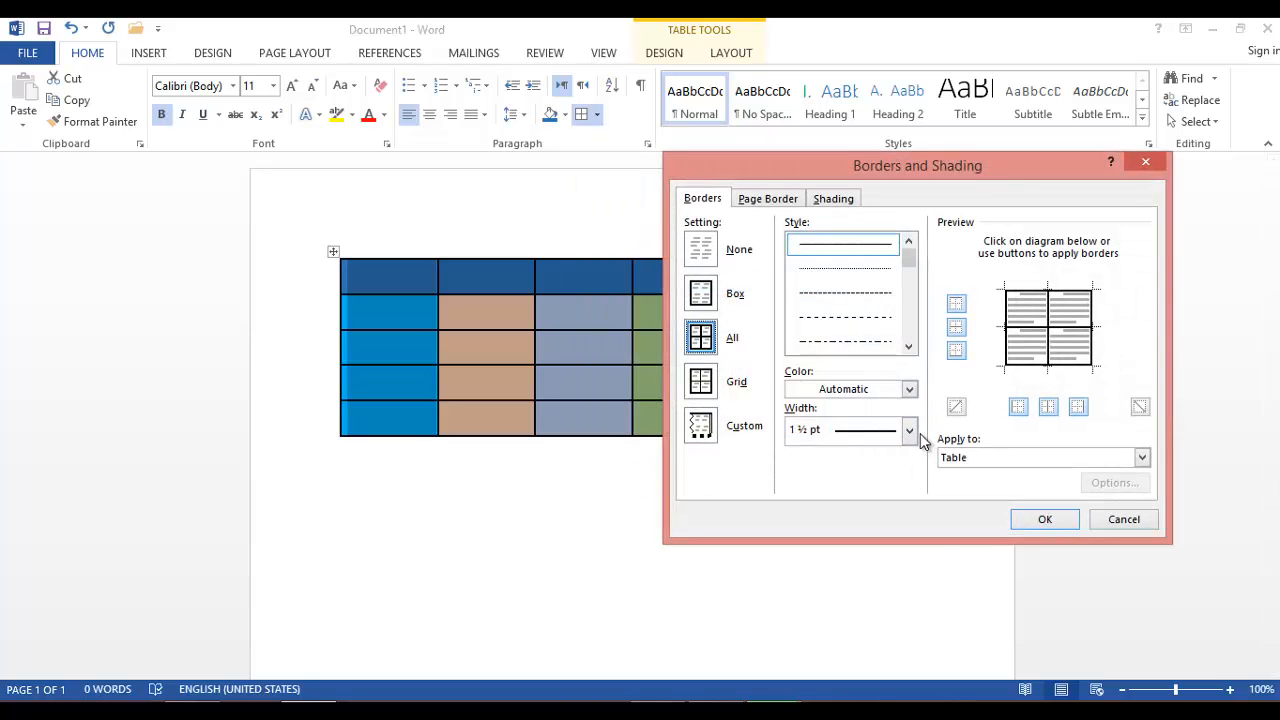
left_click(910, 390)
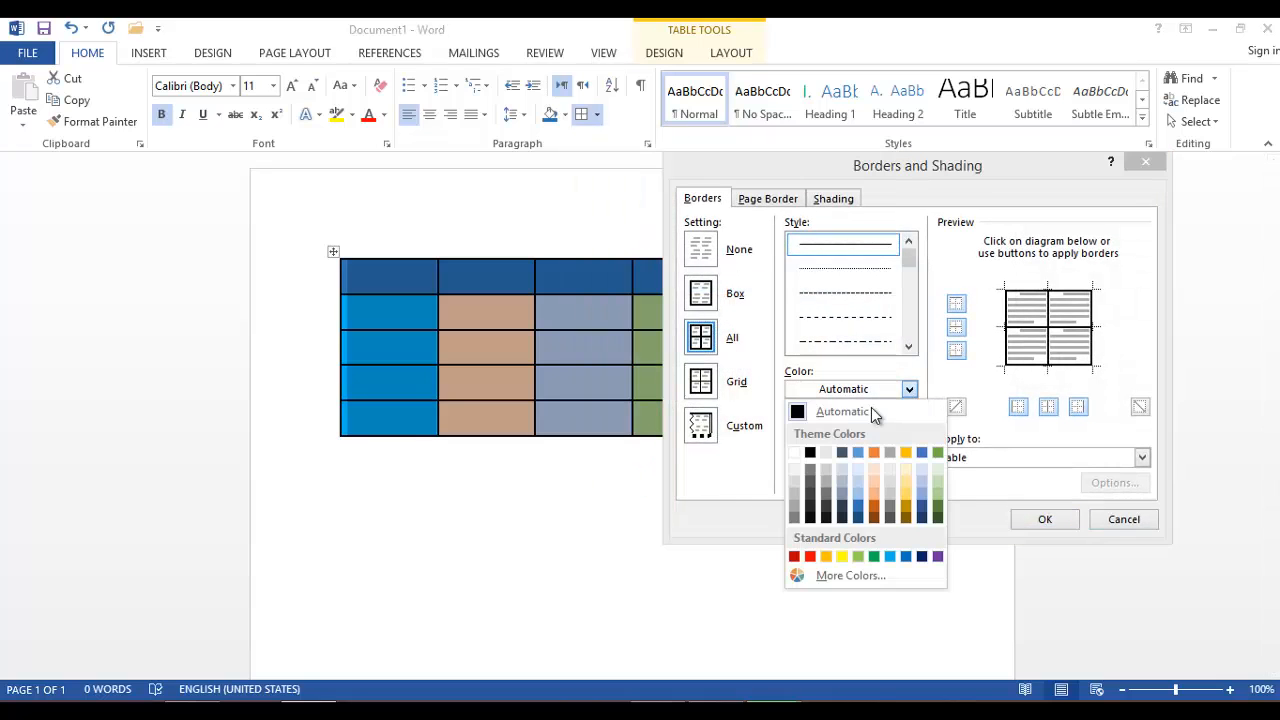
left_click(795, 451)
left_click(1035, 518)
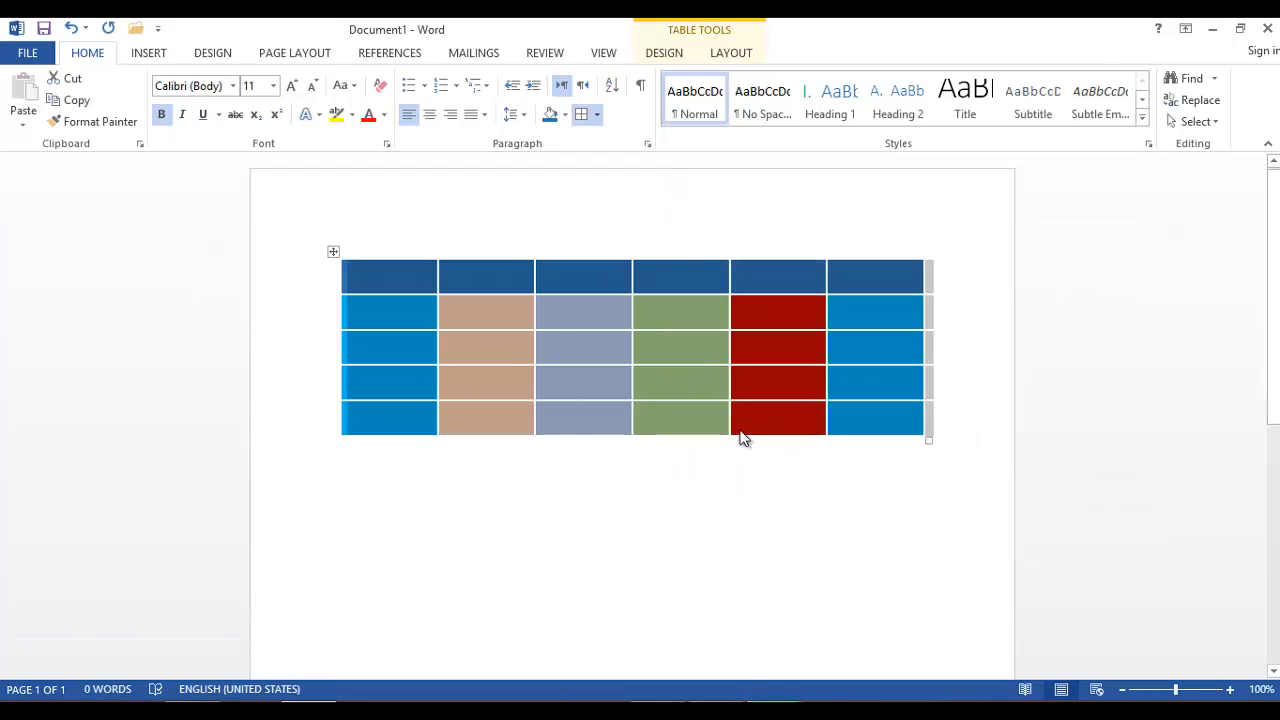
left_click(706, 528)
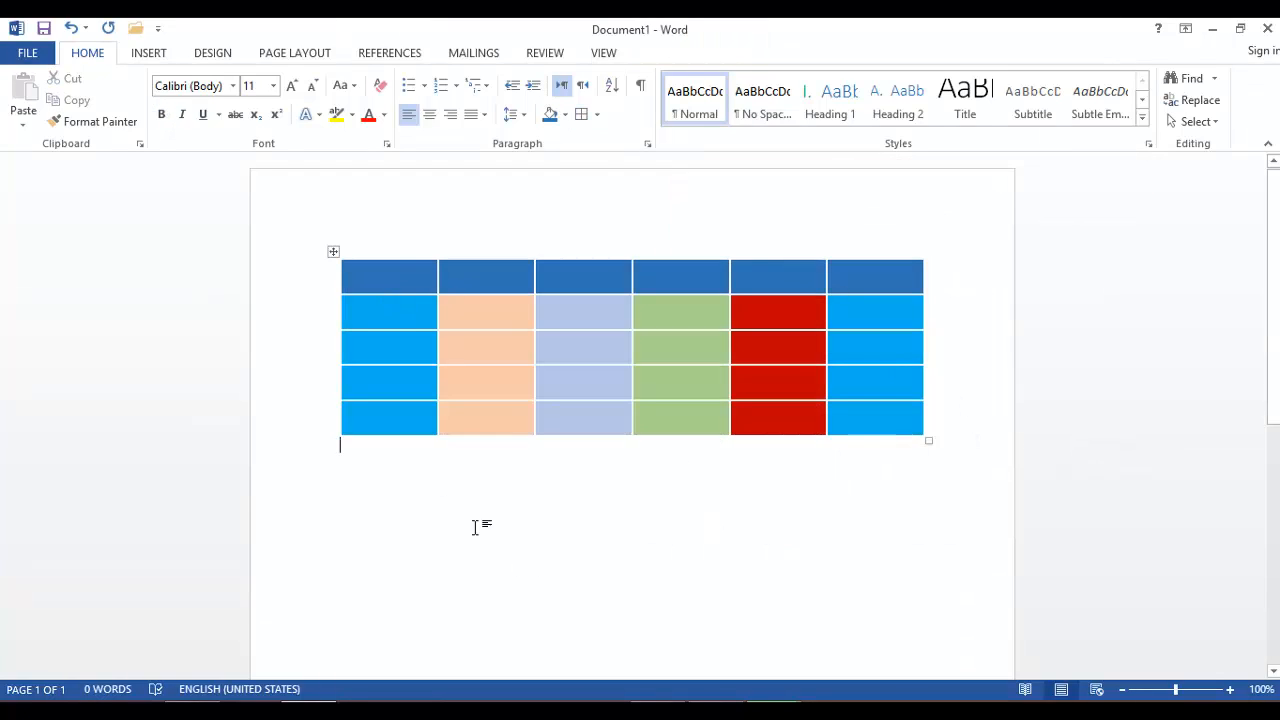
- Set the border width for the whole table to 3 pt with Automatic color in the Borders and Shading settings
left_click(333, 252)
left_click(597, 114)
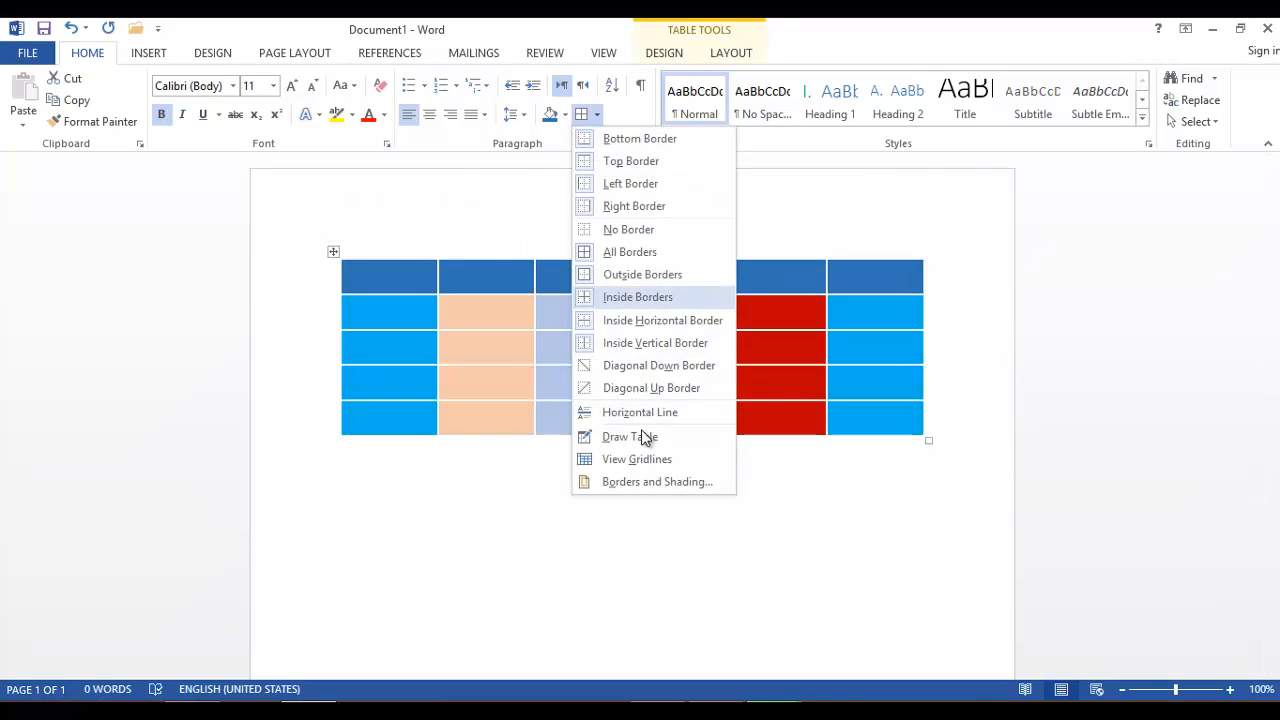
left_click(645, 480)
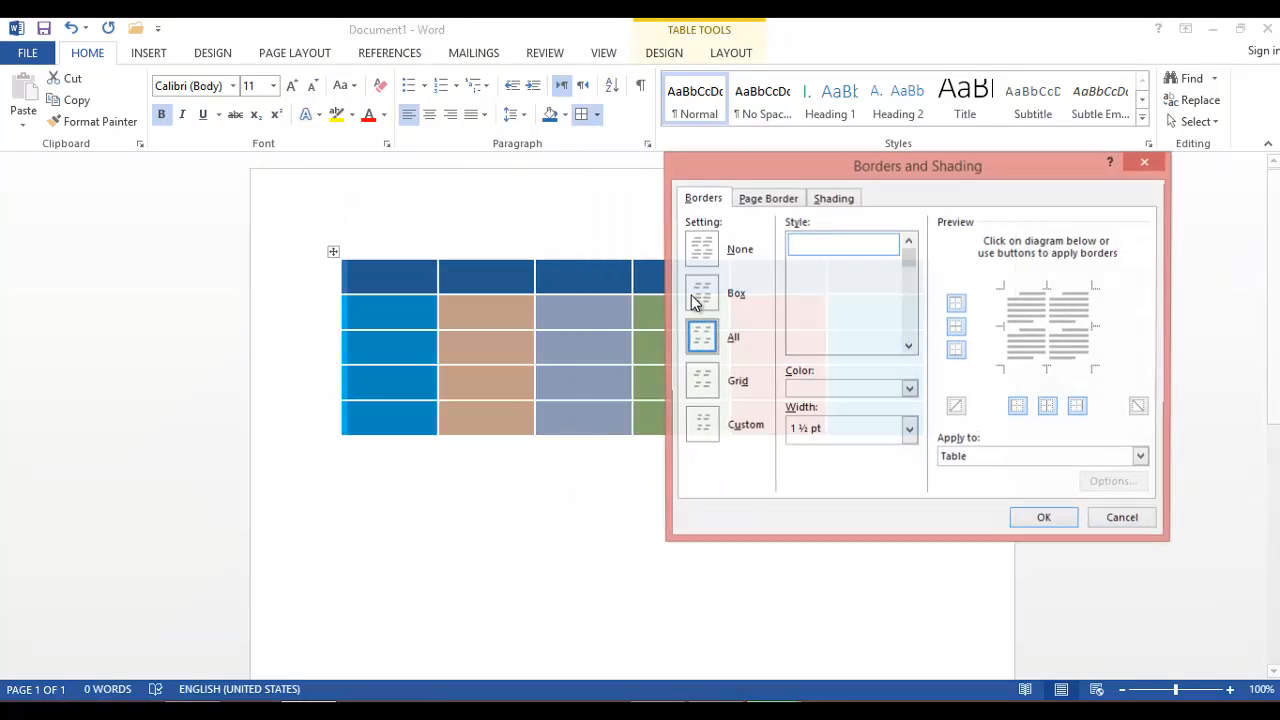
left_click(910, 390)
left_click(922, 380)
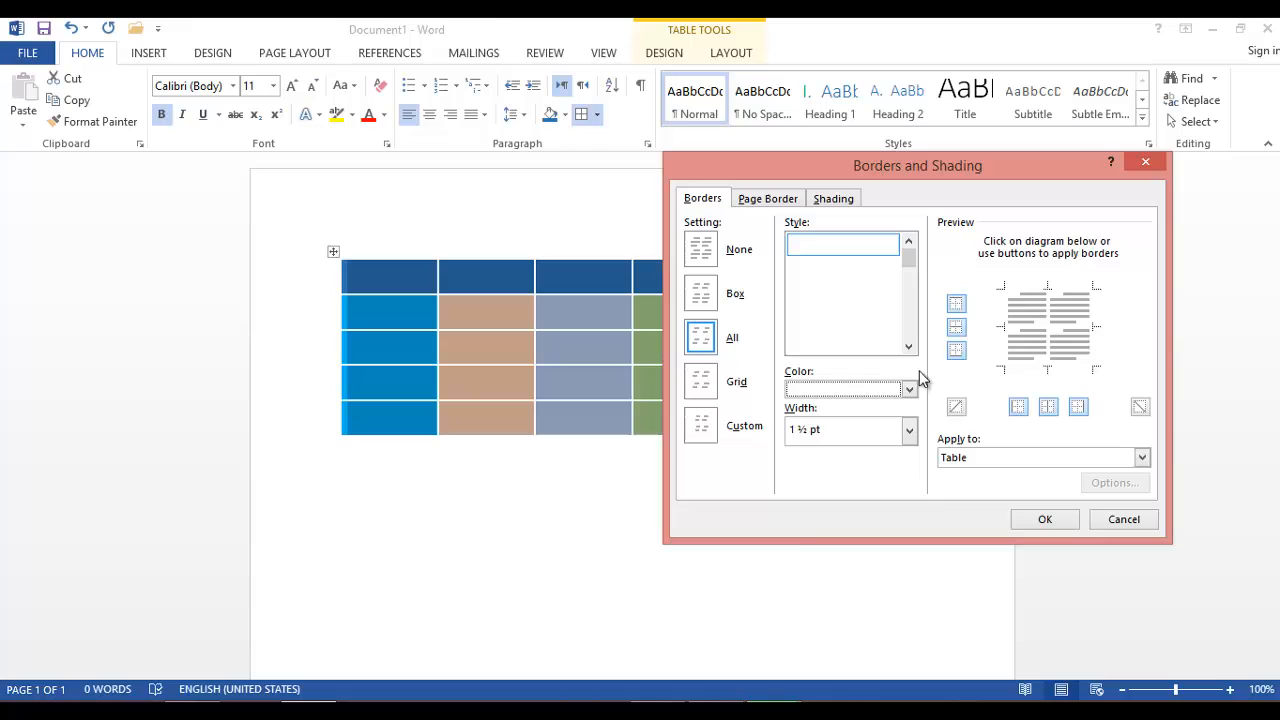
left_click(909, 430)
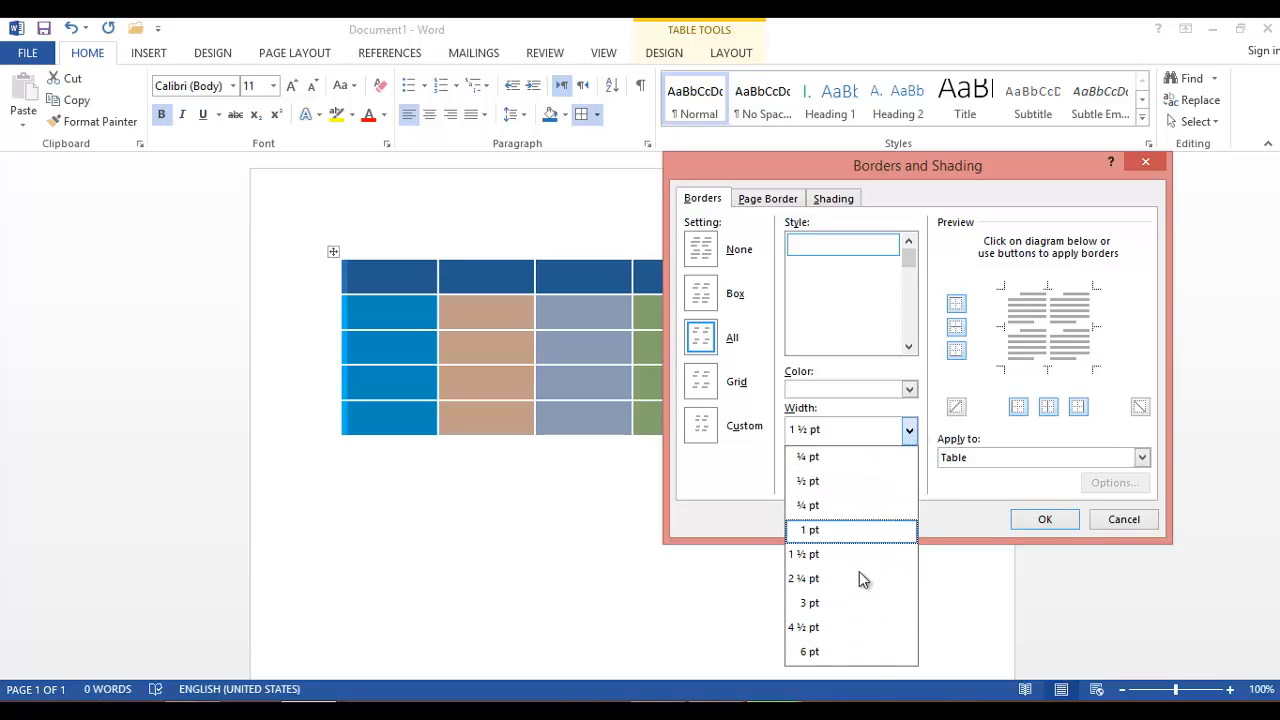
left_click(945, 510)
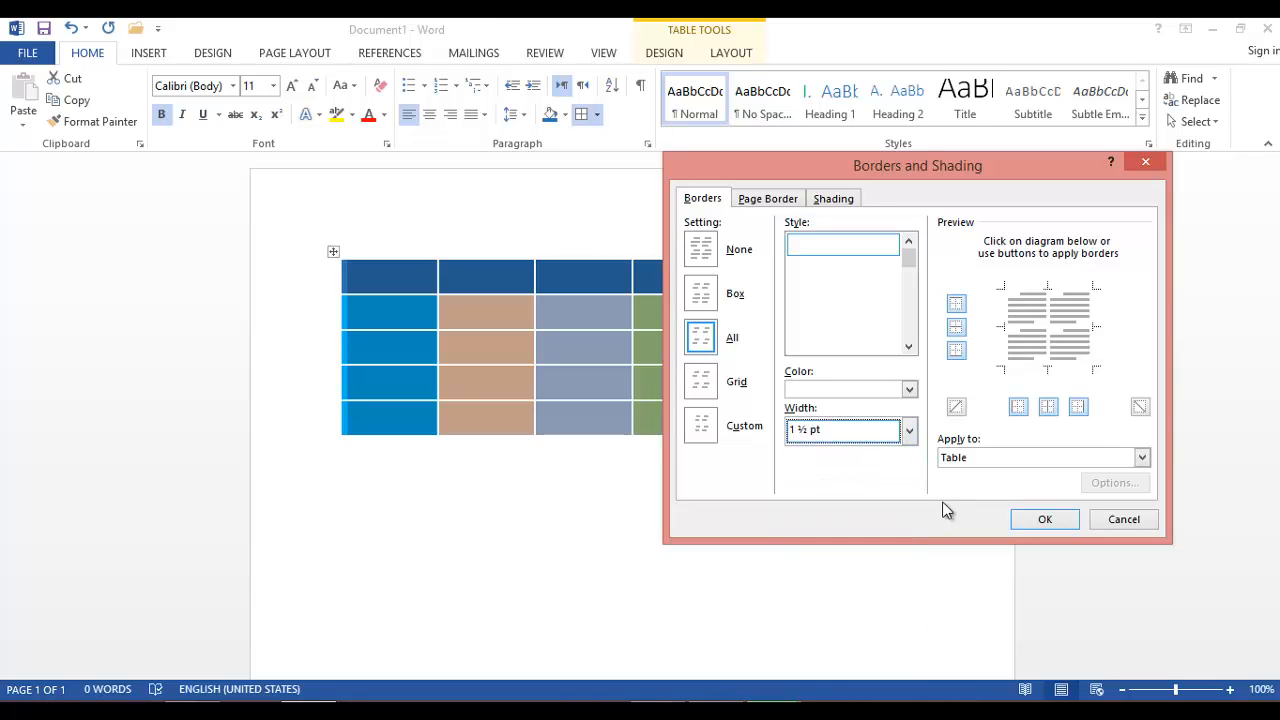
left_click(909, 389)
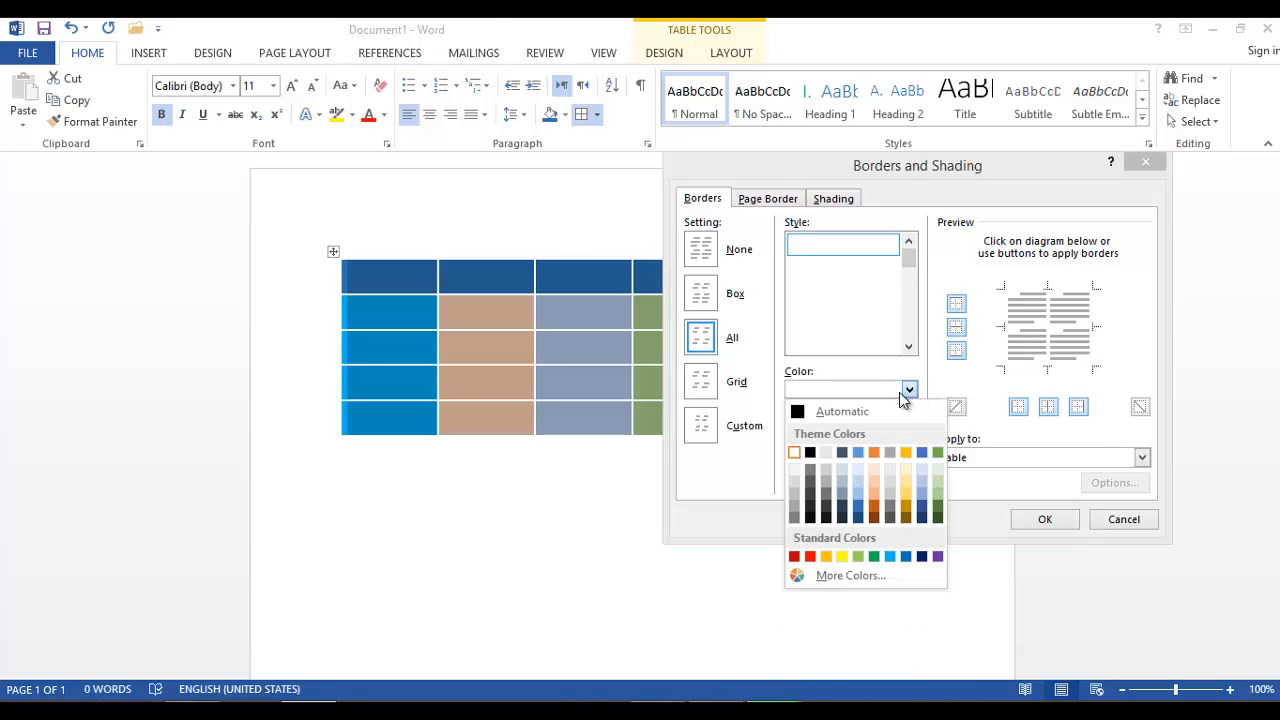
left_click(830, 410)
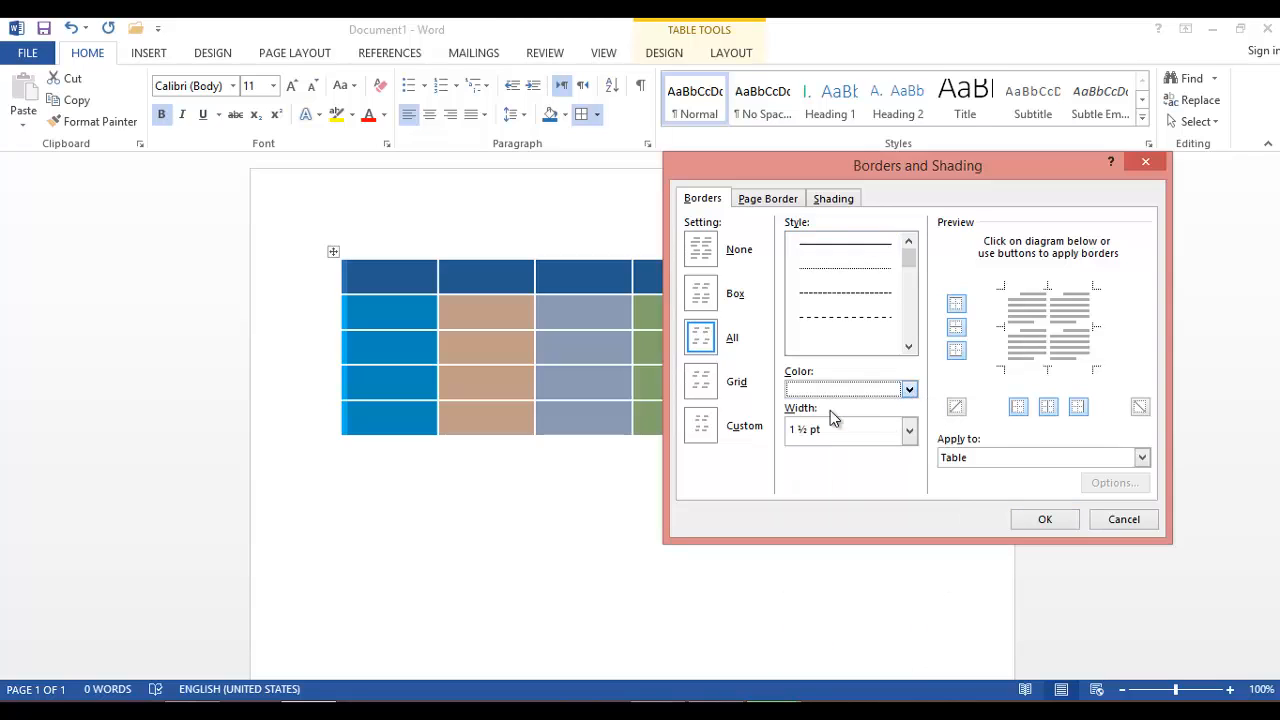
left_click(909, 430)
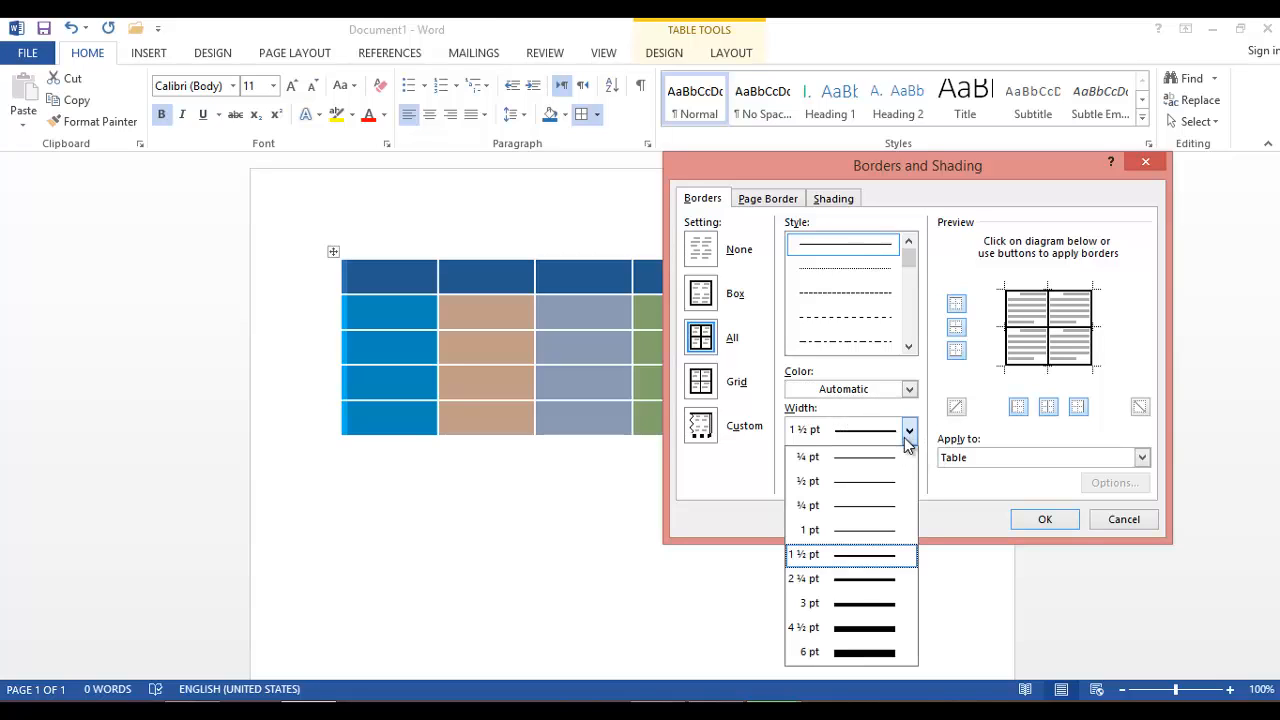
left_click(853, 604)
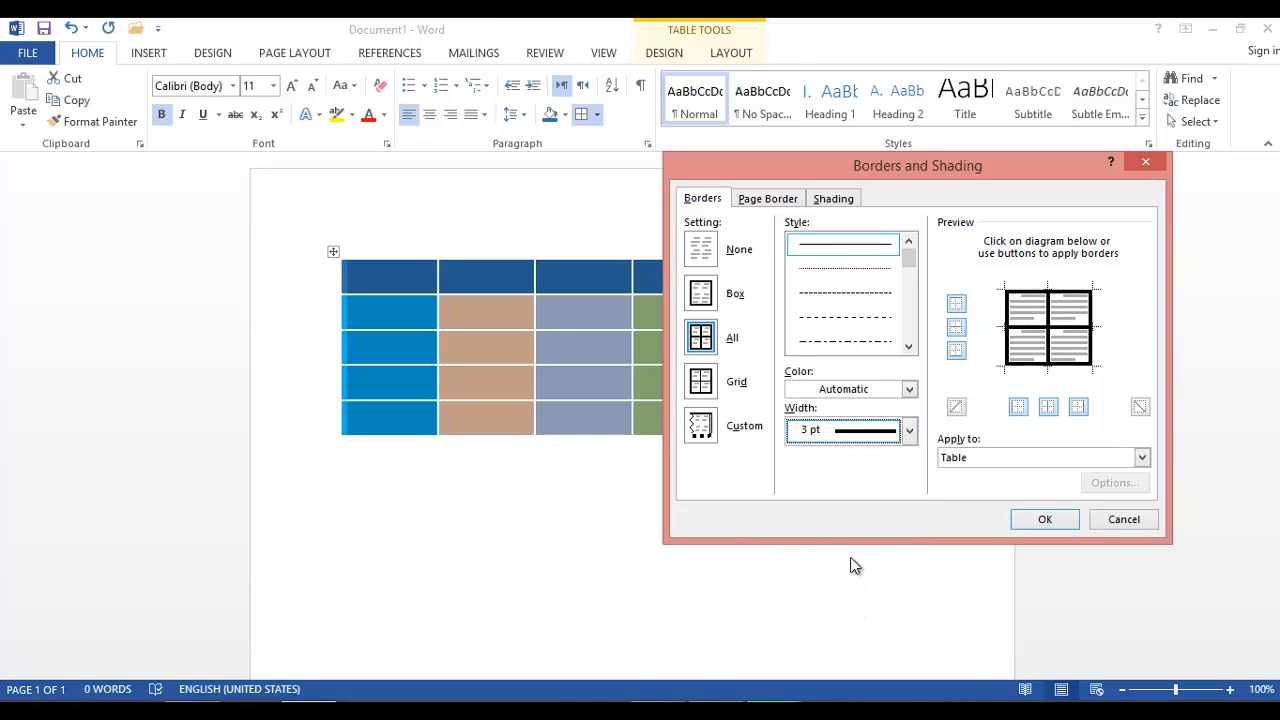
- Change the border color to white and apply the border settings to the whole table
left_click(909, 389)
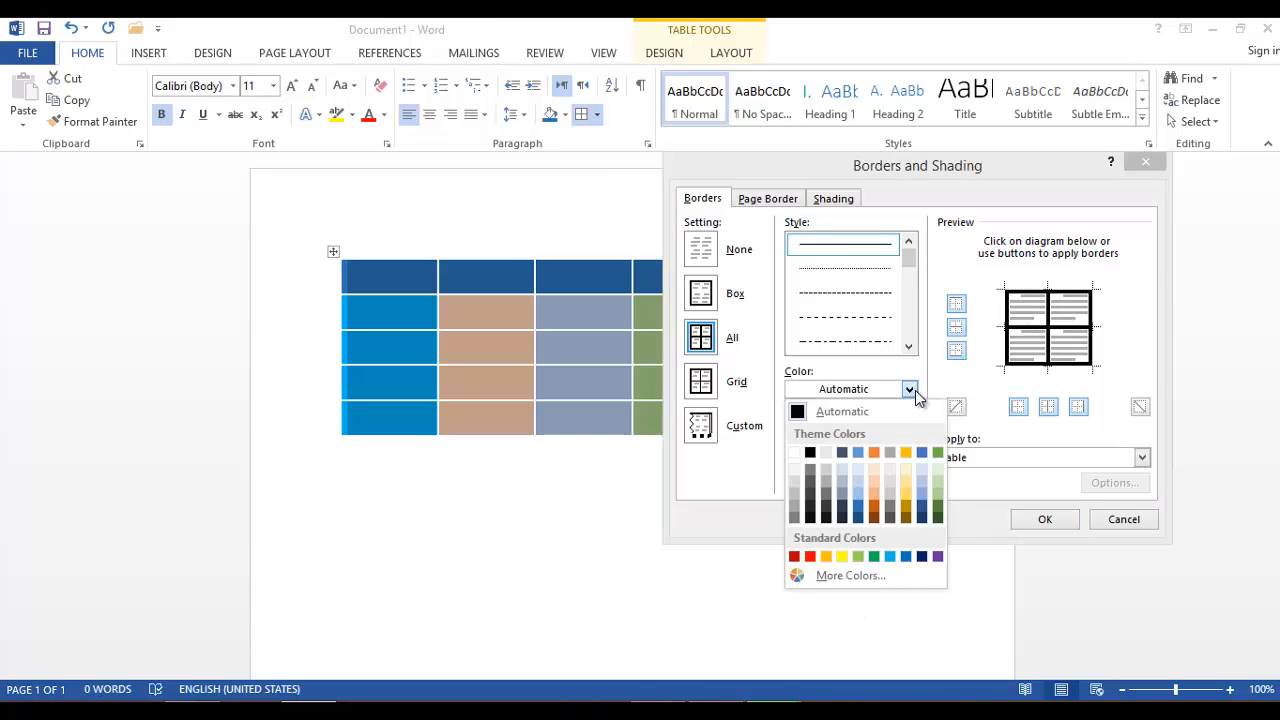
left_click(794, 453)
left_click(1040, 520)
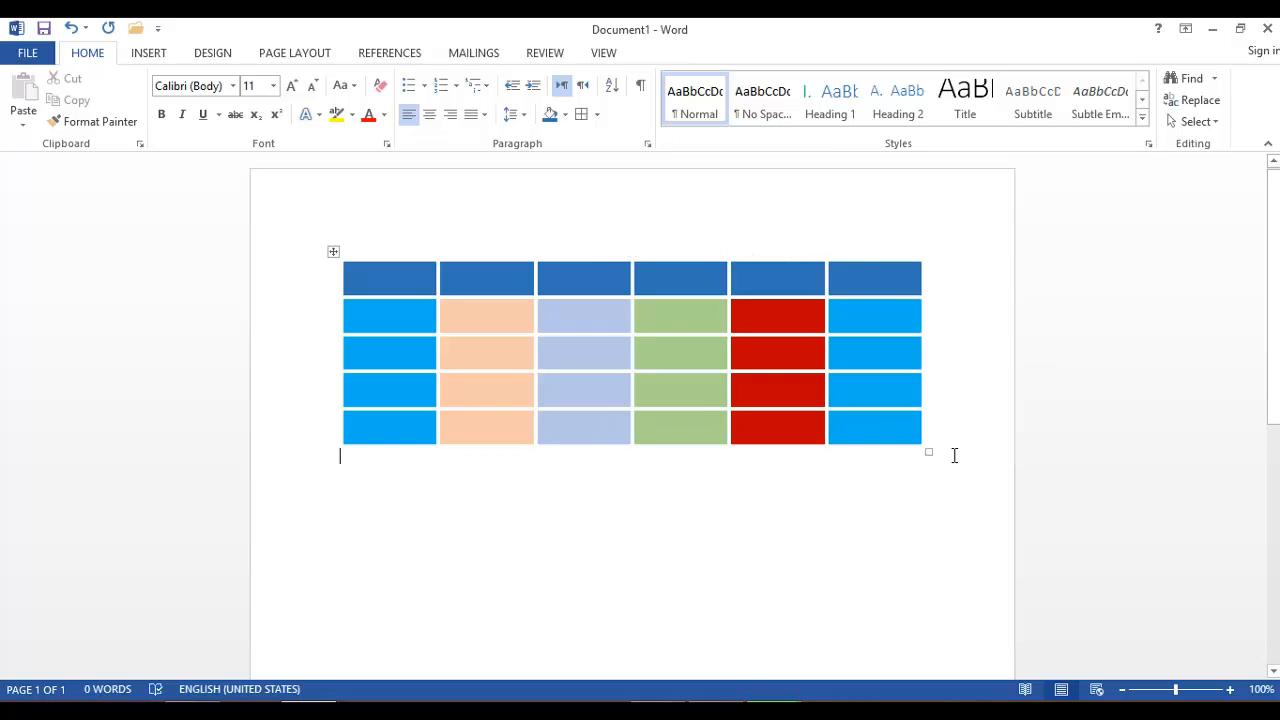
- Enlarge the whole table, widening it slightly and making its rows nearly twice as tall
left_click_drag(928, 452, 960, 597)
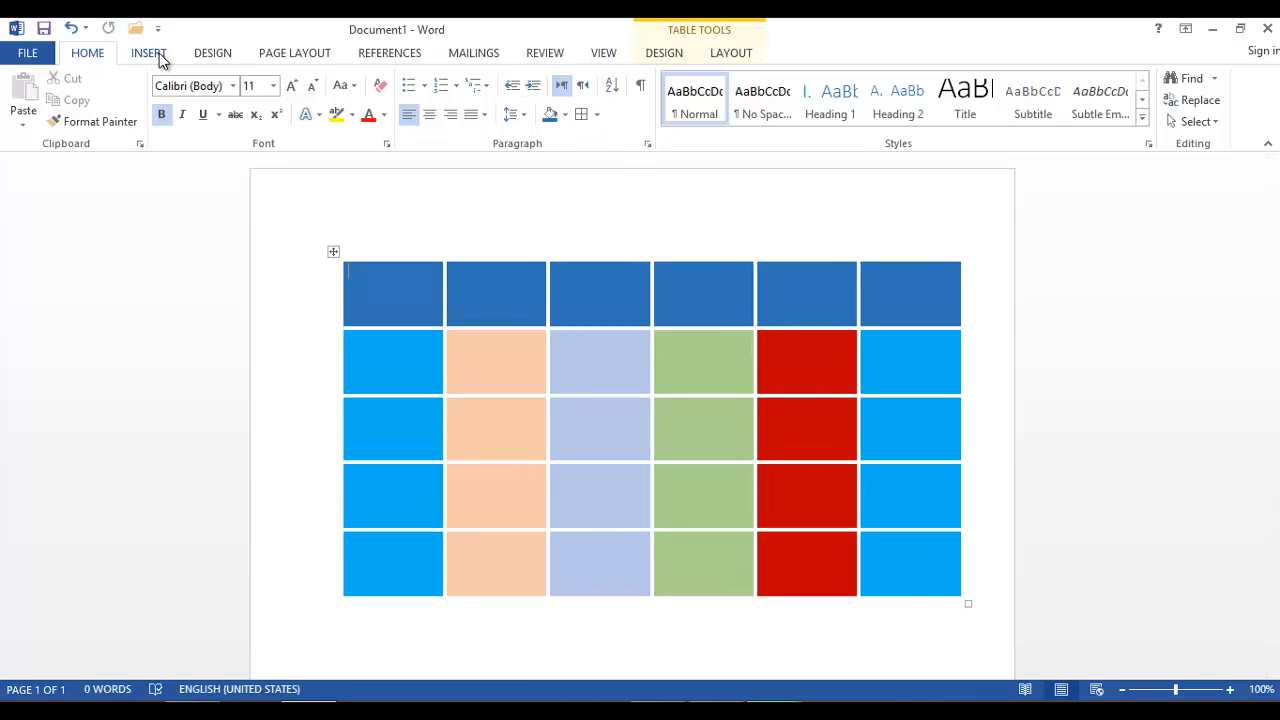
left_click(665, 58)
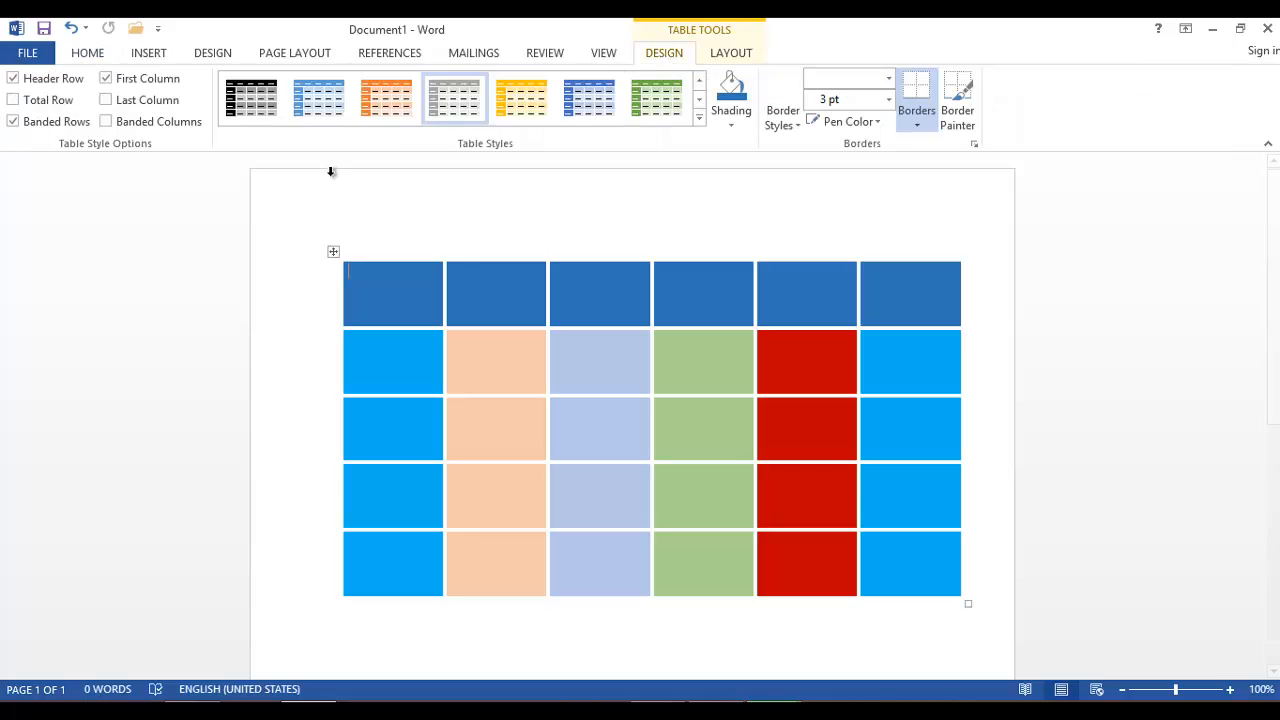
left_click(699, 118)
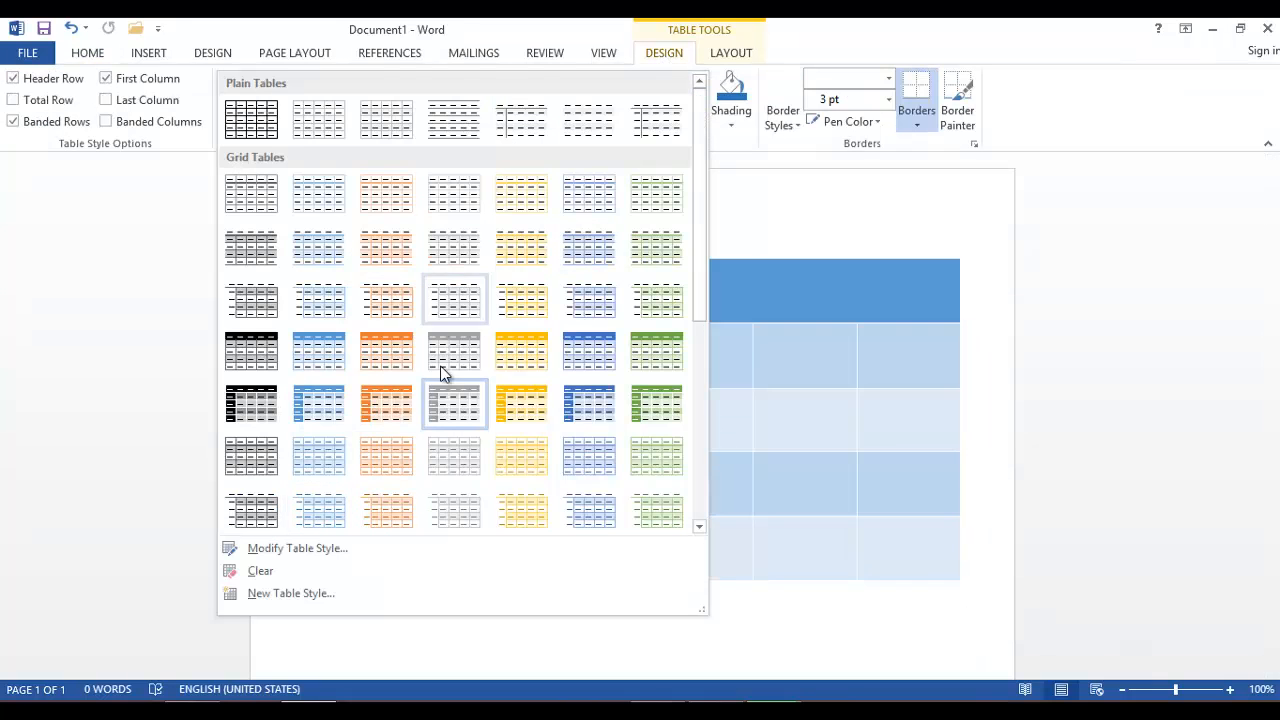
left_click(922, 230)
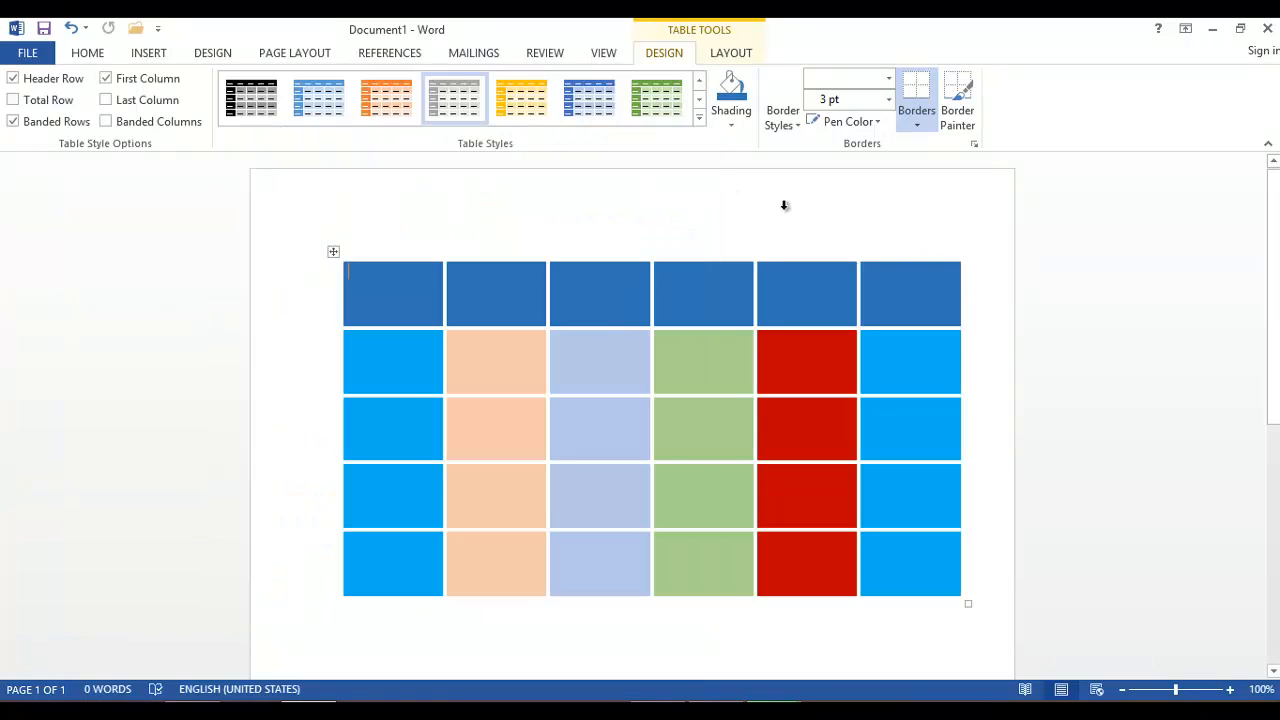
left_click(86, 55)
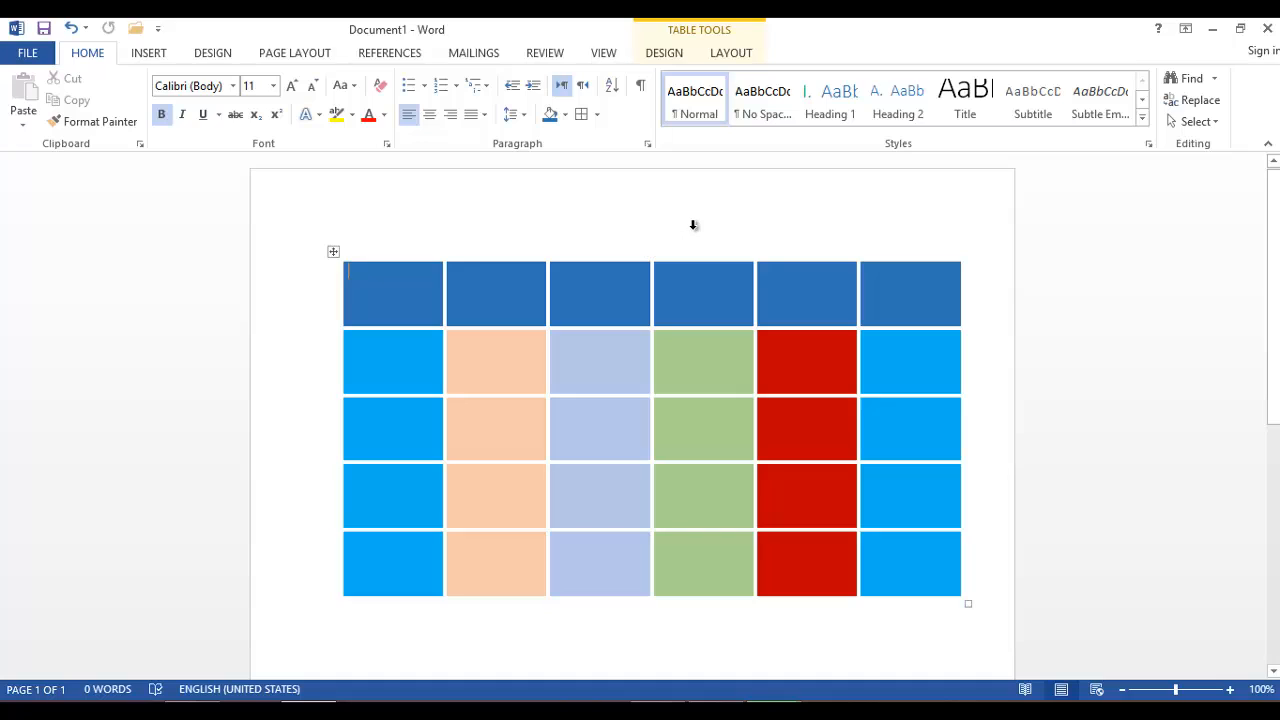